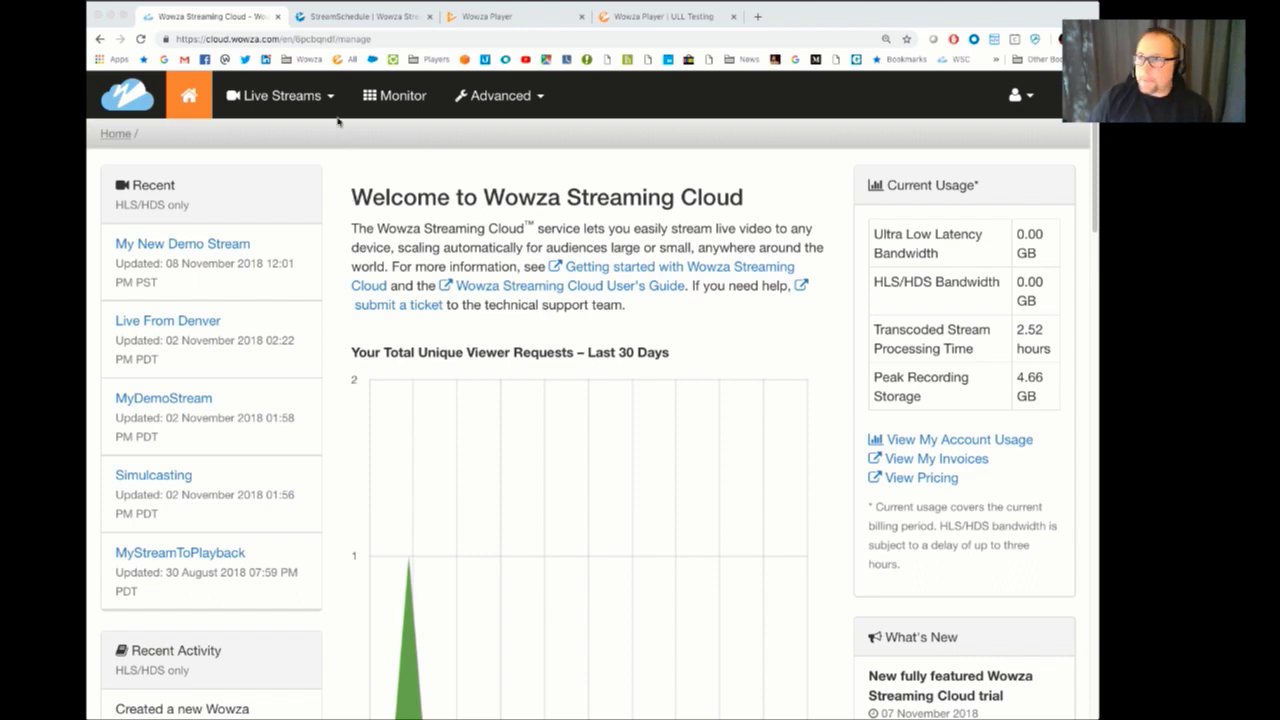
# Start adding a new live stream and name it with the owner's first name in the possessive followed by "DJI Mavic Pro".
pyautogui.click(330, 98)
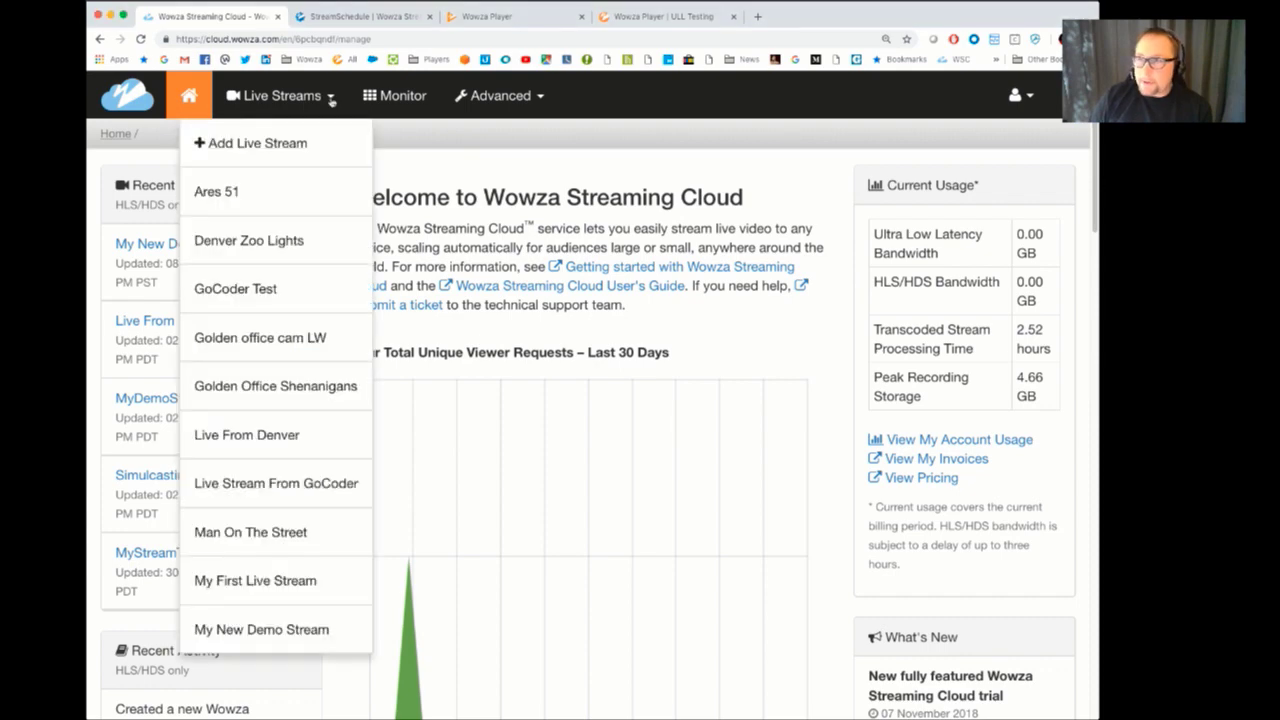
pyautogui.click(285, 146)
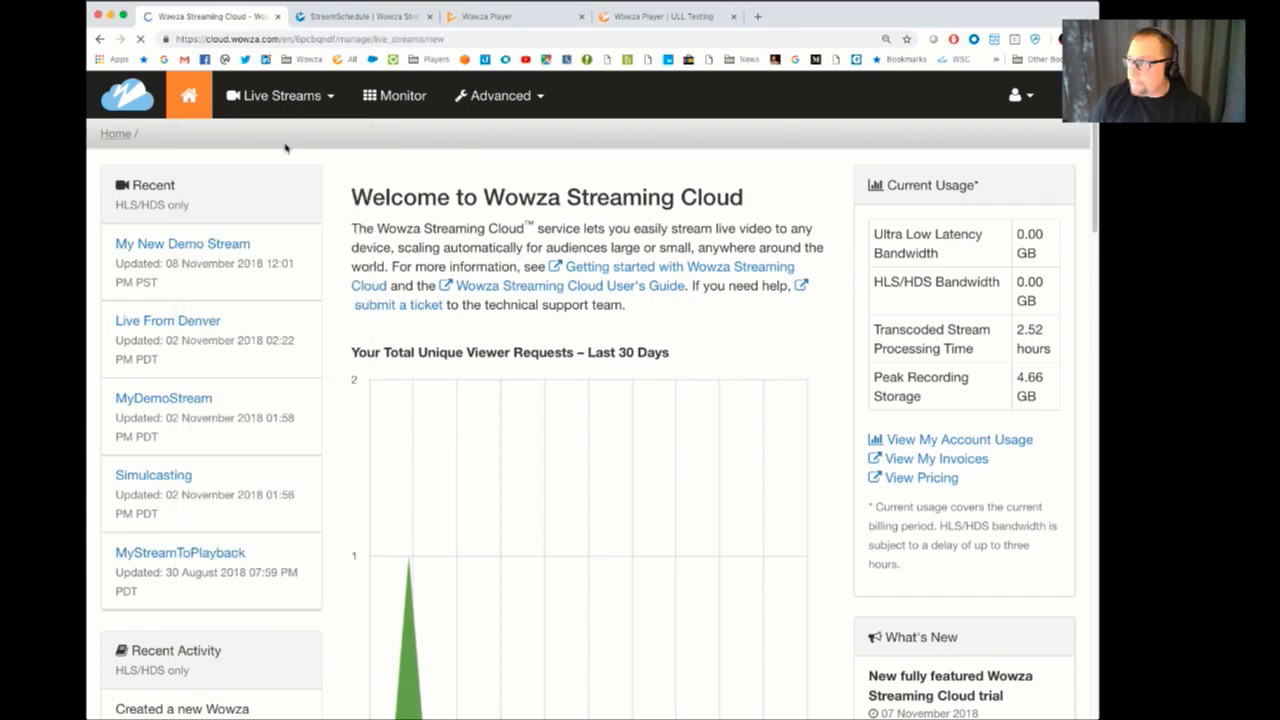
pyautogui.click(408, 531)
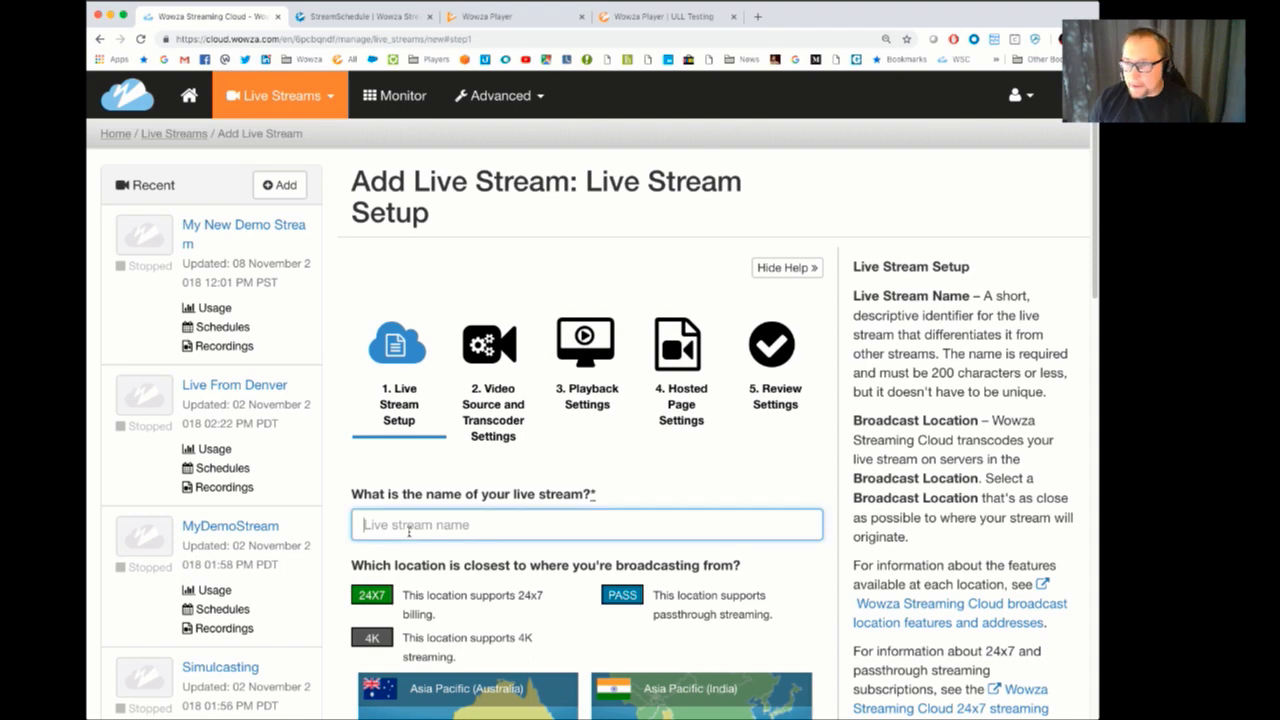
pyautogui.scroll(-2, 410, 528)
pyautogui.write("Tim's DJI")
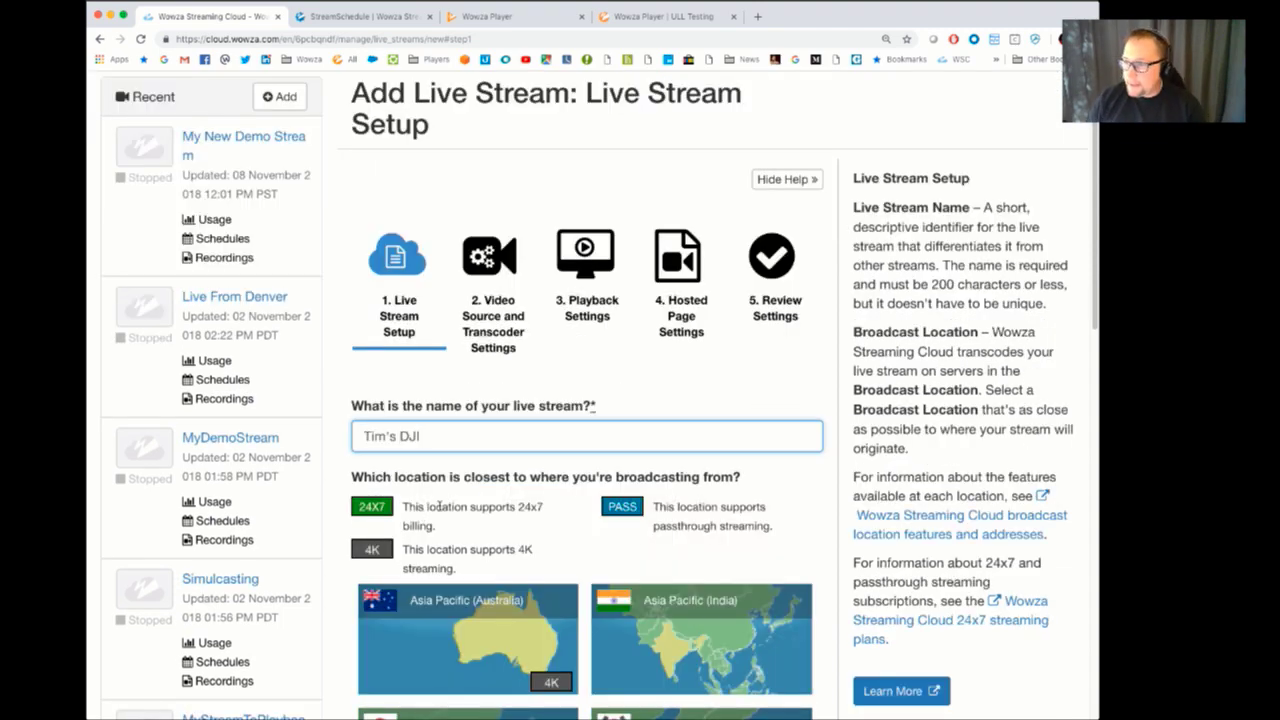
pyautogui.write(' Mavic Pro')
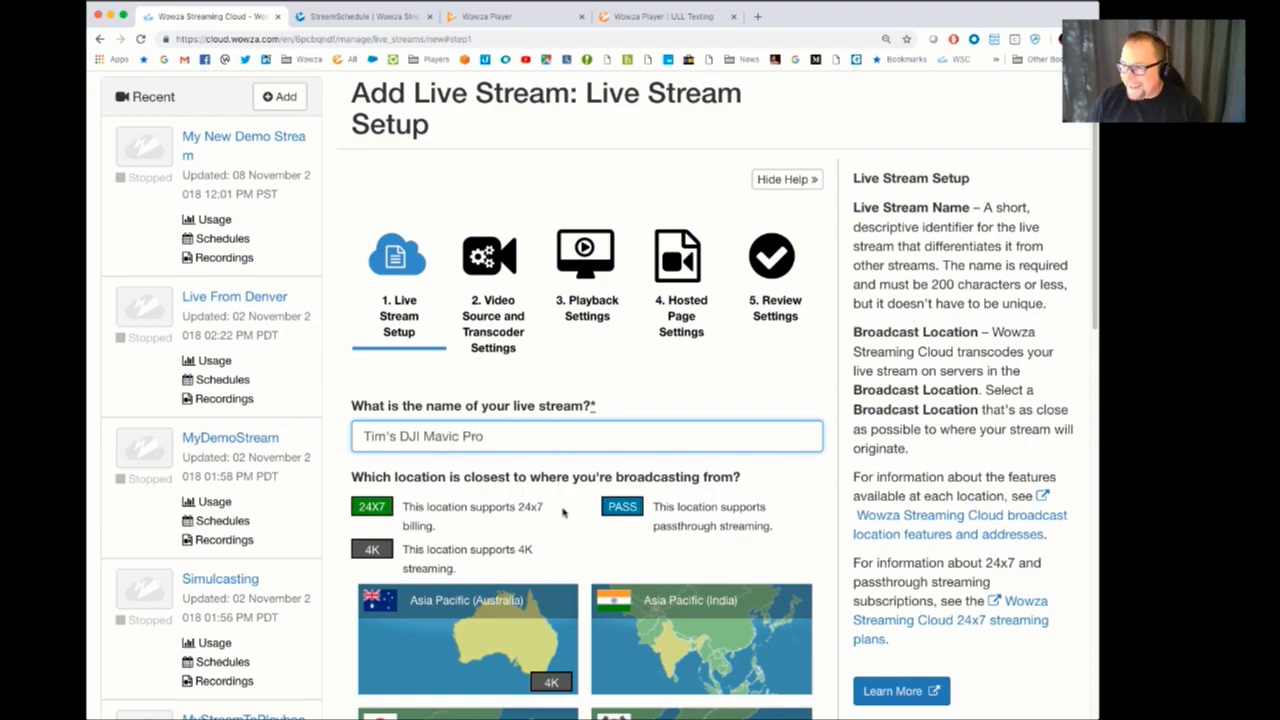
# Keep US West (California) as the broadcast location and continue to the video source and transcoder settings.
pyautogui.scroll(-4, 565, 474)
pyautogui.scroll(-10, 565, 474)
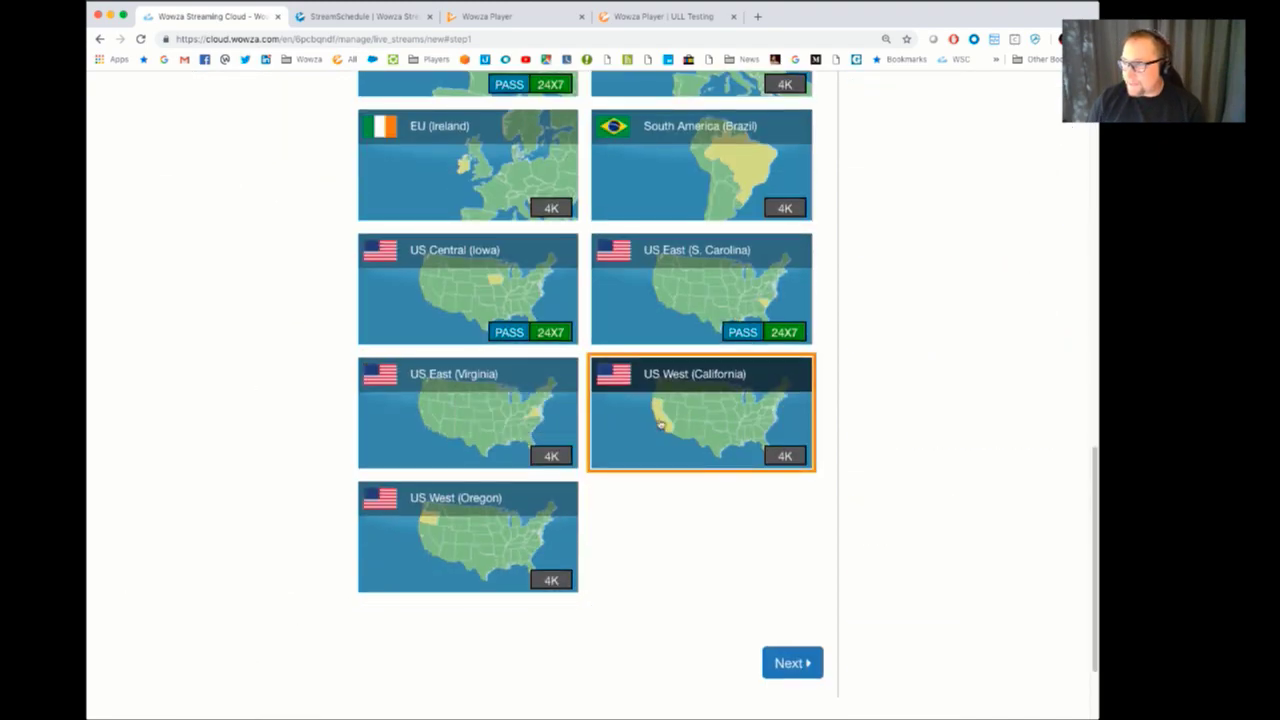
pyautogui.click(782, 665)
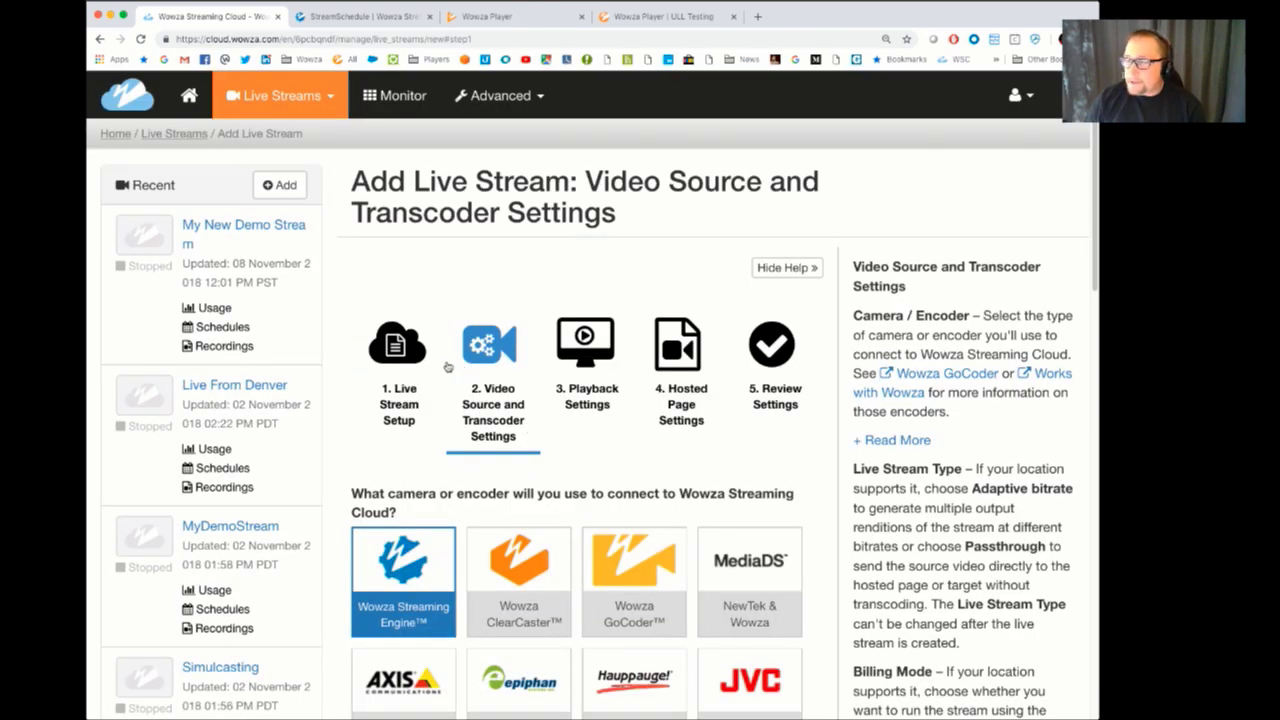
# Choose Other RTMP as the camera or encoder that connects to Wowza Streaming Cloud.
pyautogui.scroll(-5, 455, 367)
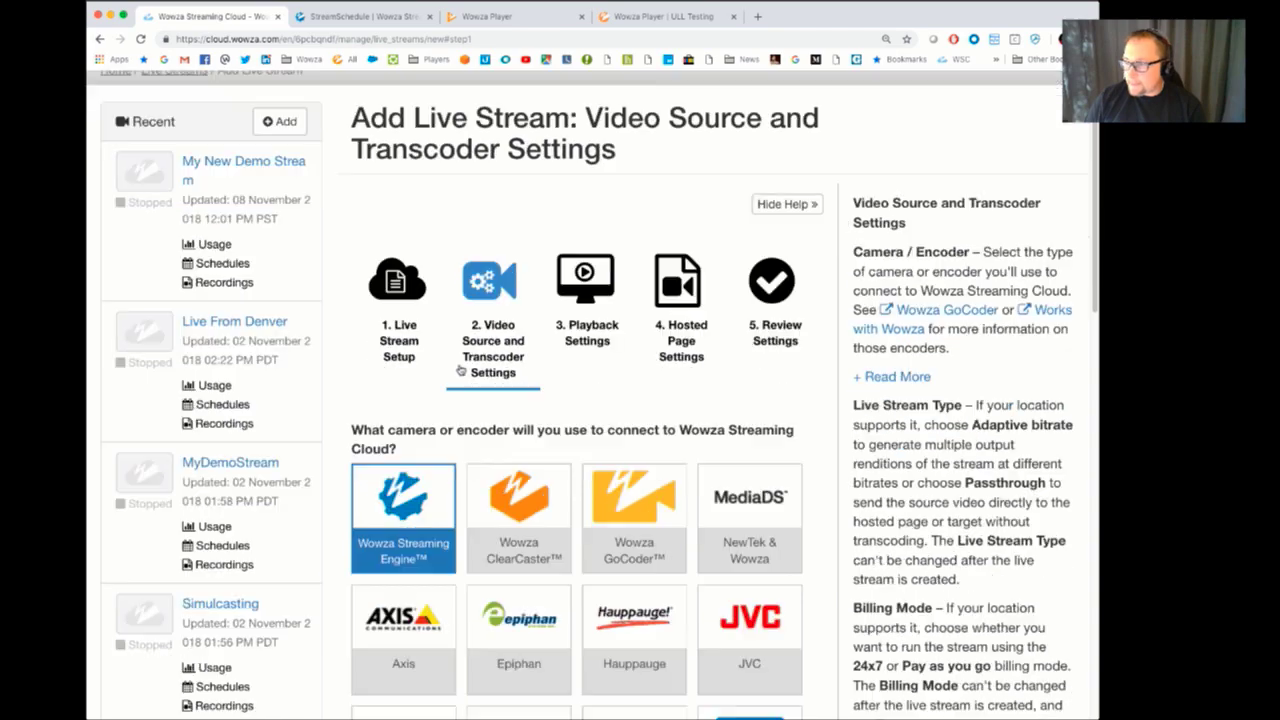
pyautogui.scroll(-5, 460, 367)
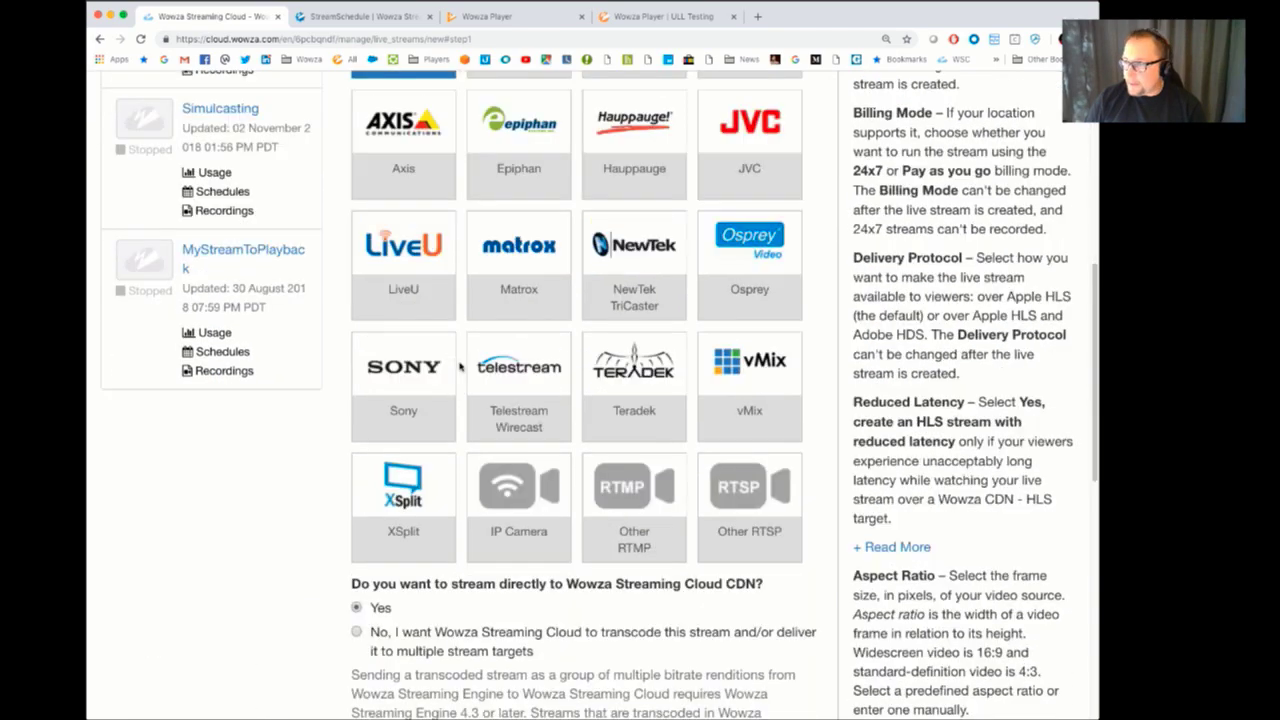
pyautogui.click(649, 498)
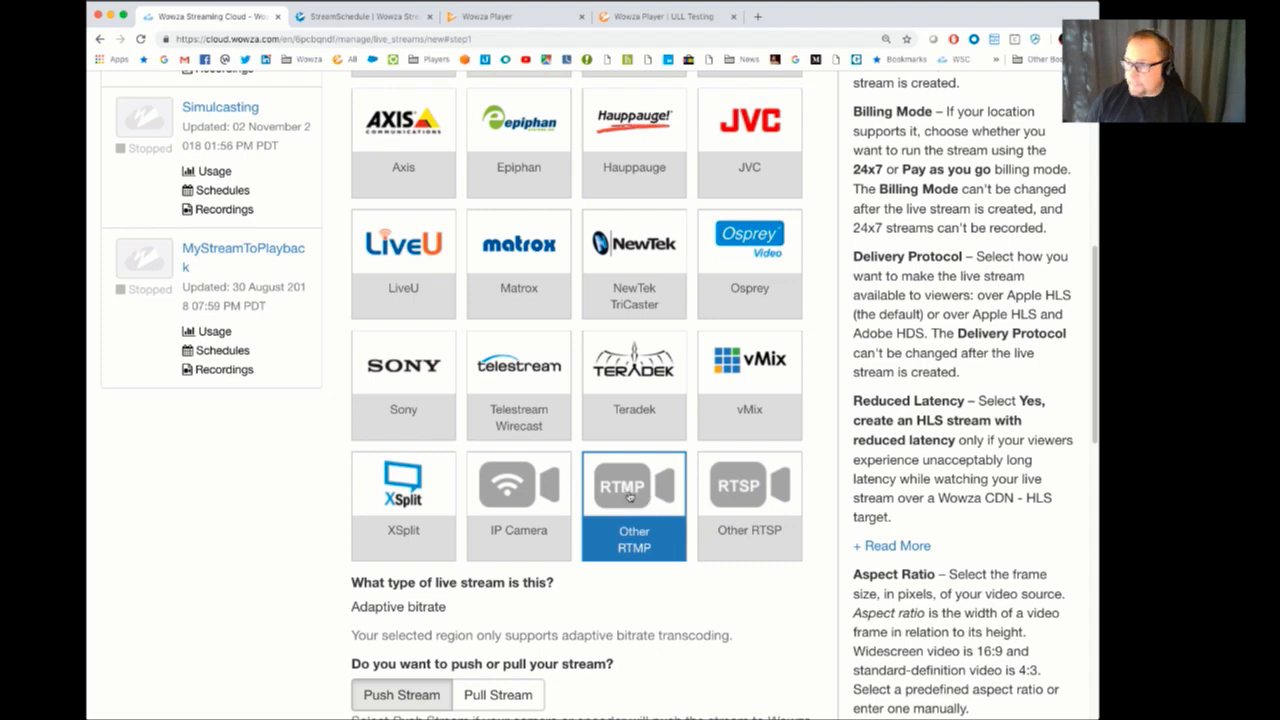
# Preview the Pull Stream option with its source URL, and switch back to Push Stream, pushing directly to Wowza Streaming Cloud.
pyautogui.scroll(-3, 632, 494)
pyautogui.scroll(-2, 629, 492)
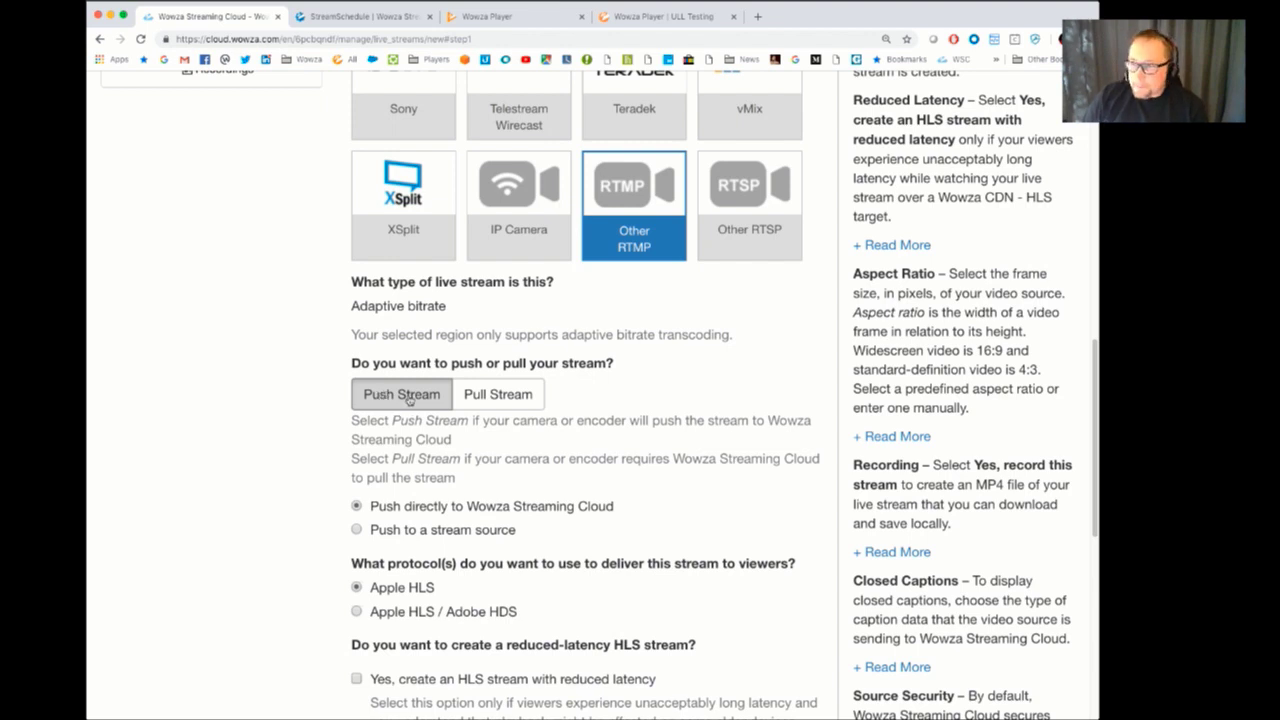
pyautogui.click(467, 400)
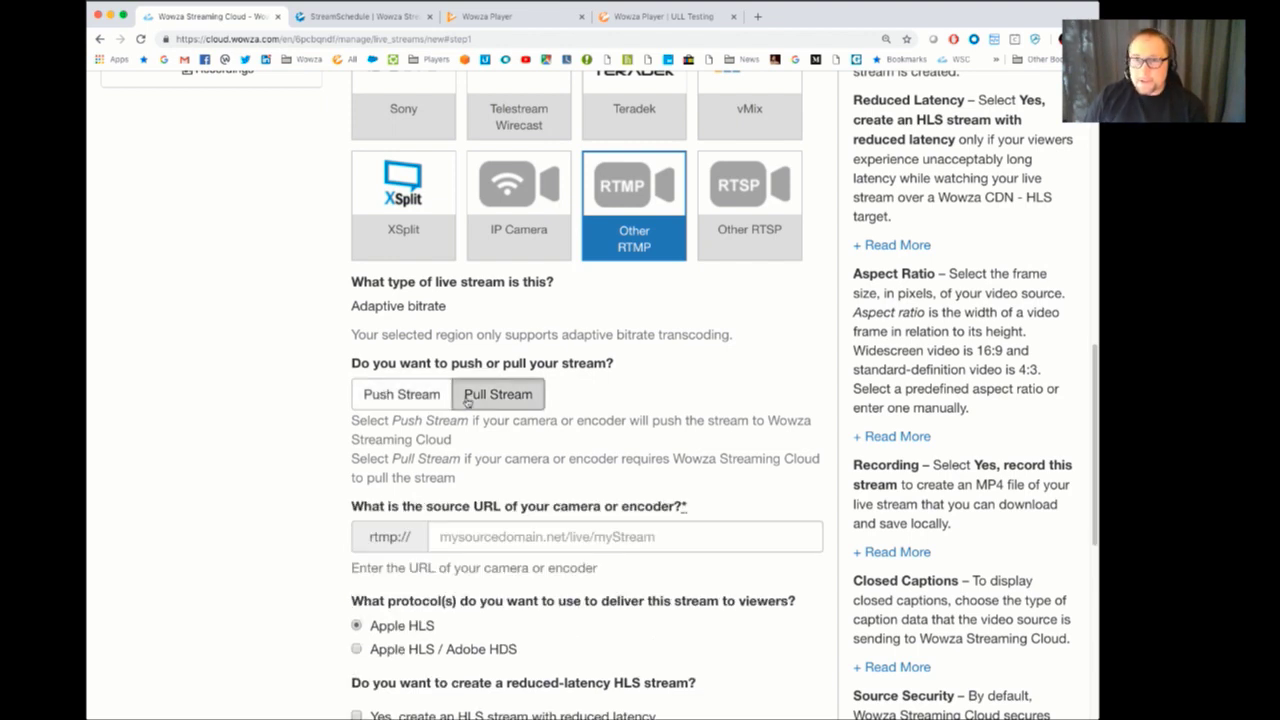
pyautogui.click(450, 537)
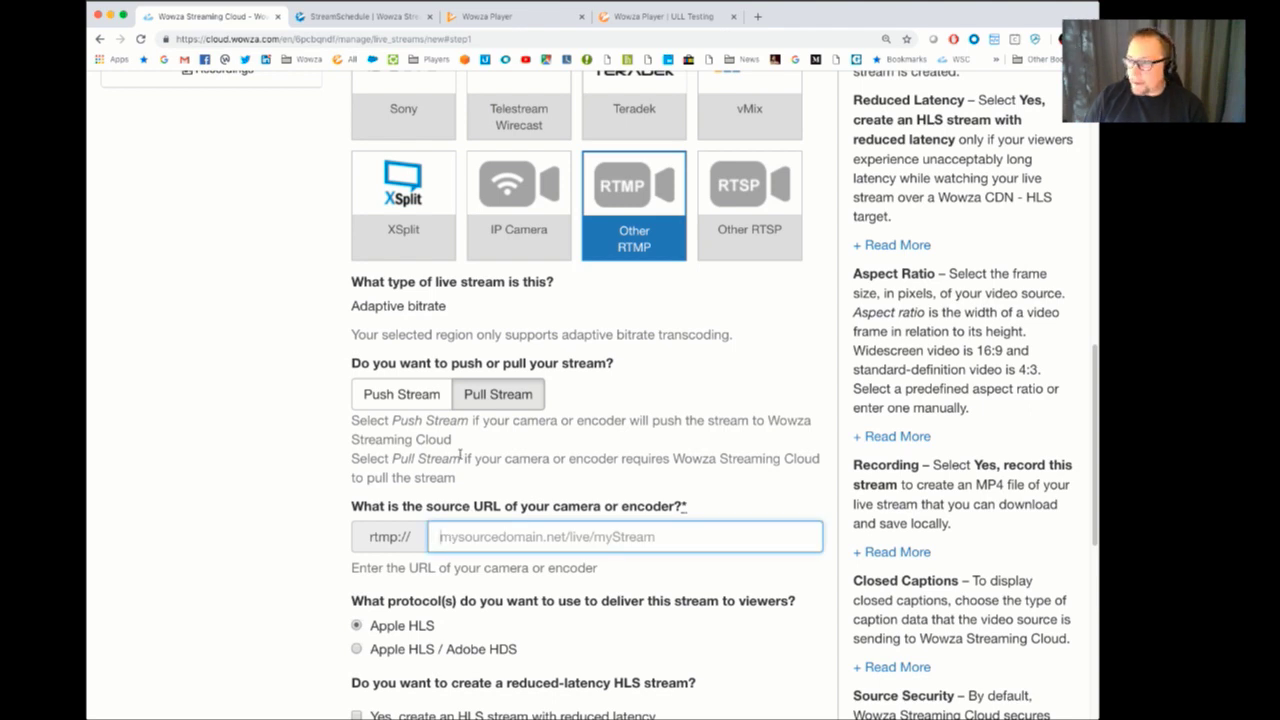
pyautogui.click(409, 400)
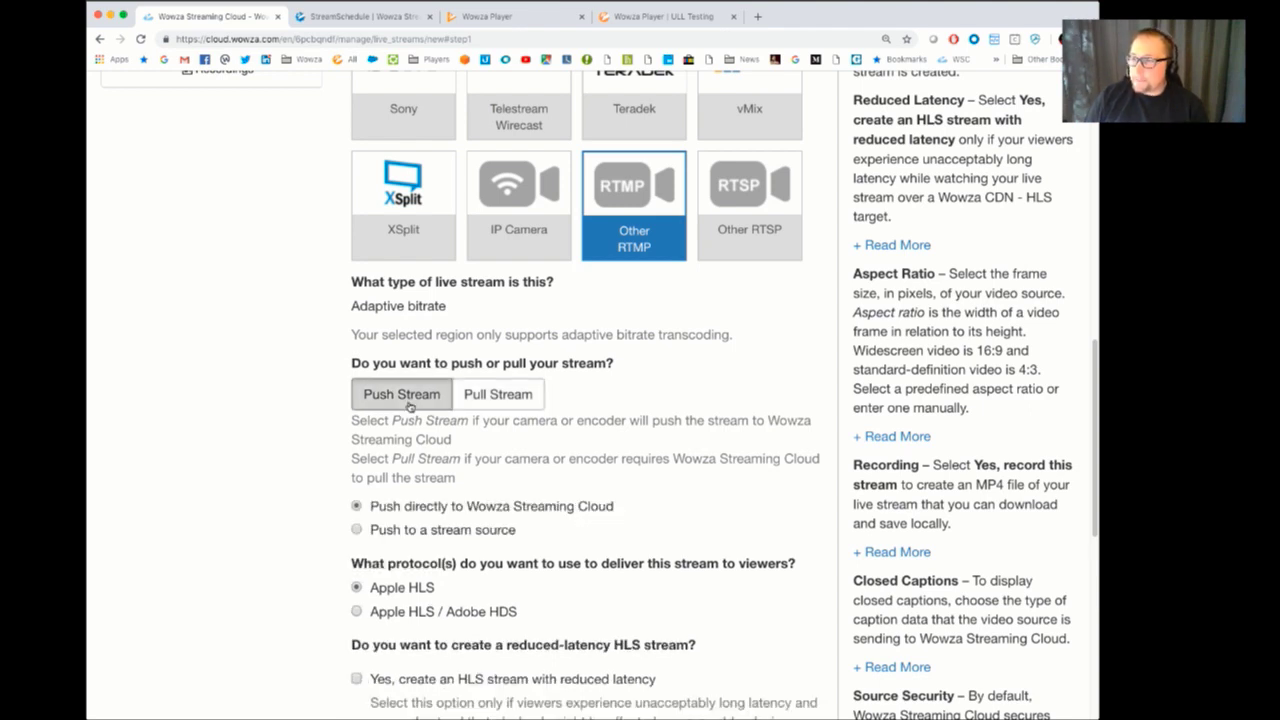
pyautogui.moveTo(405, 508); pyautogui.dragTo(610, 508)
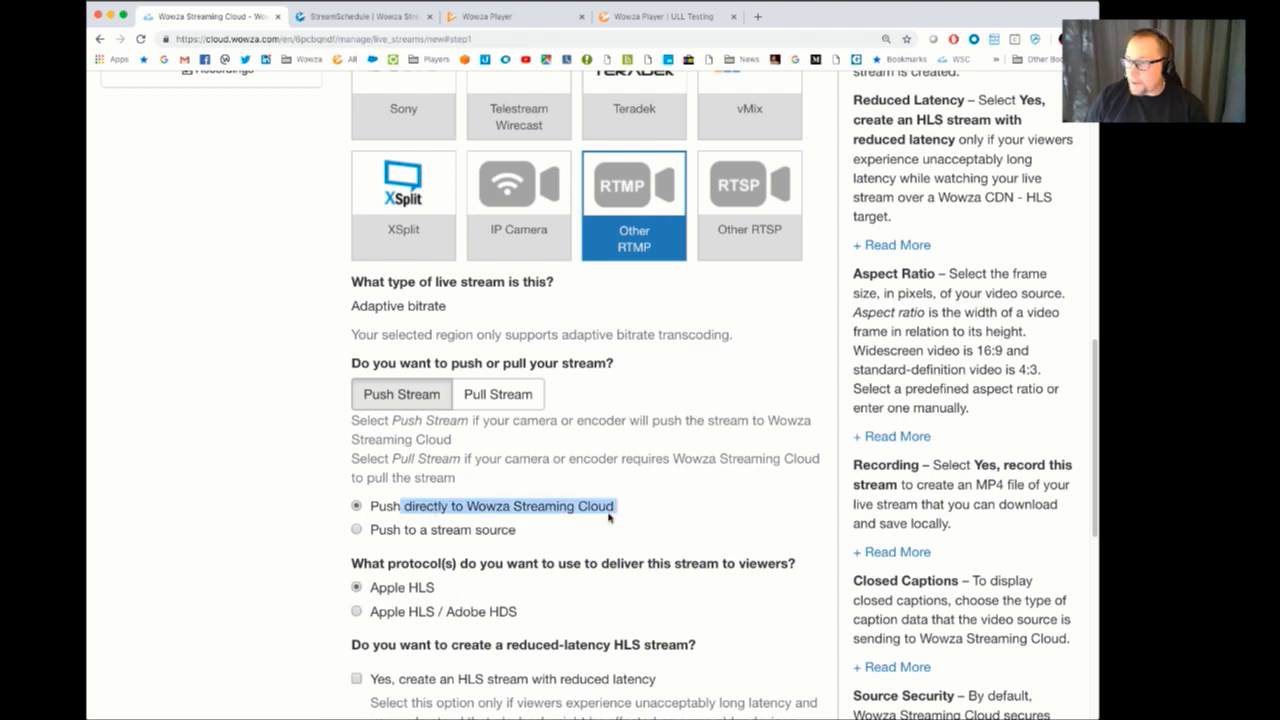
pyautogui.click(560, 506)
# Enable recording of the live stream and disable source authentication, continuing to the playback settings.
pyautogui.scroll(-3, 560, 505)
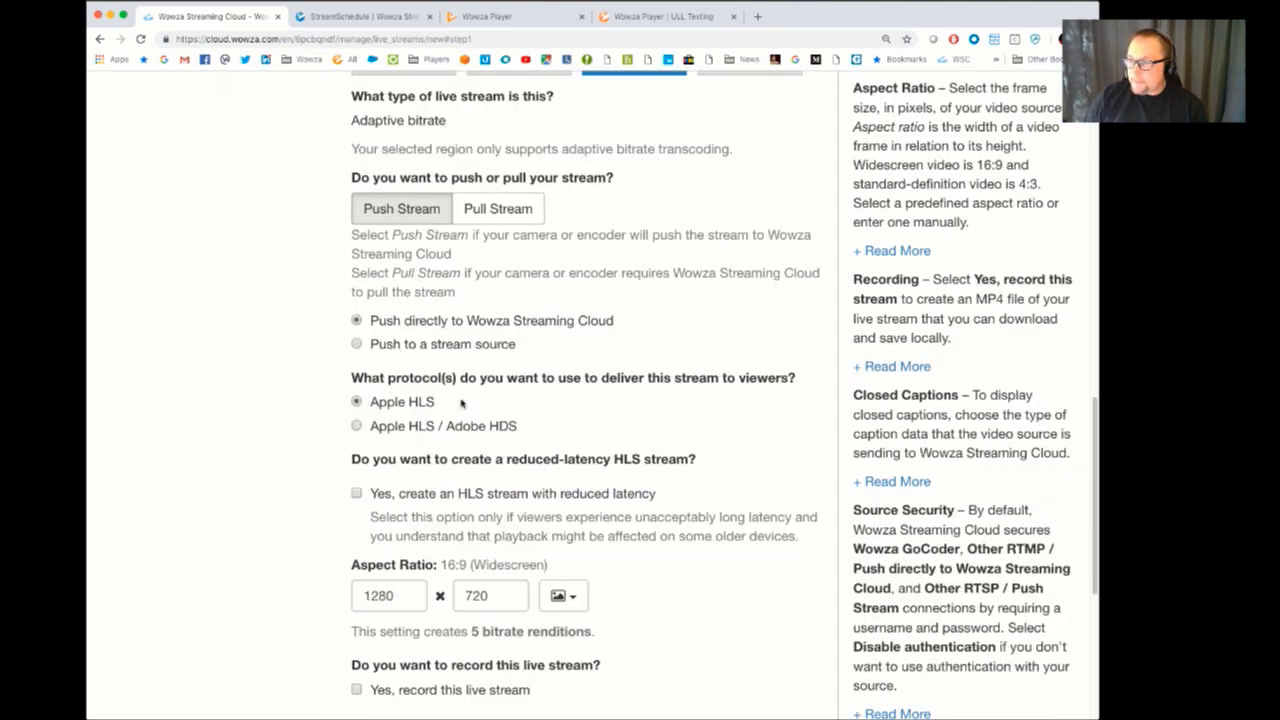
pyautogui.scroll(-1, 504, 448)
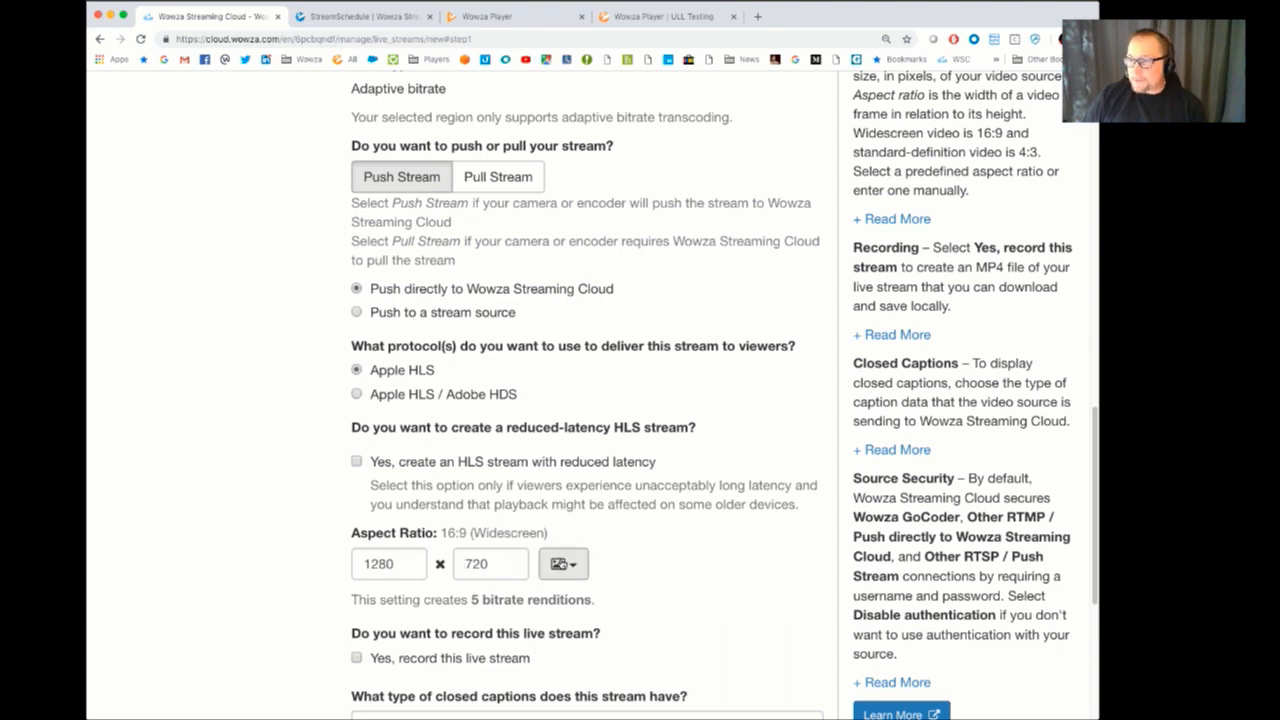
pyautogui.scroll(-3, 620, 530)
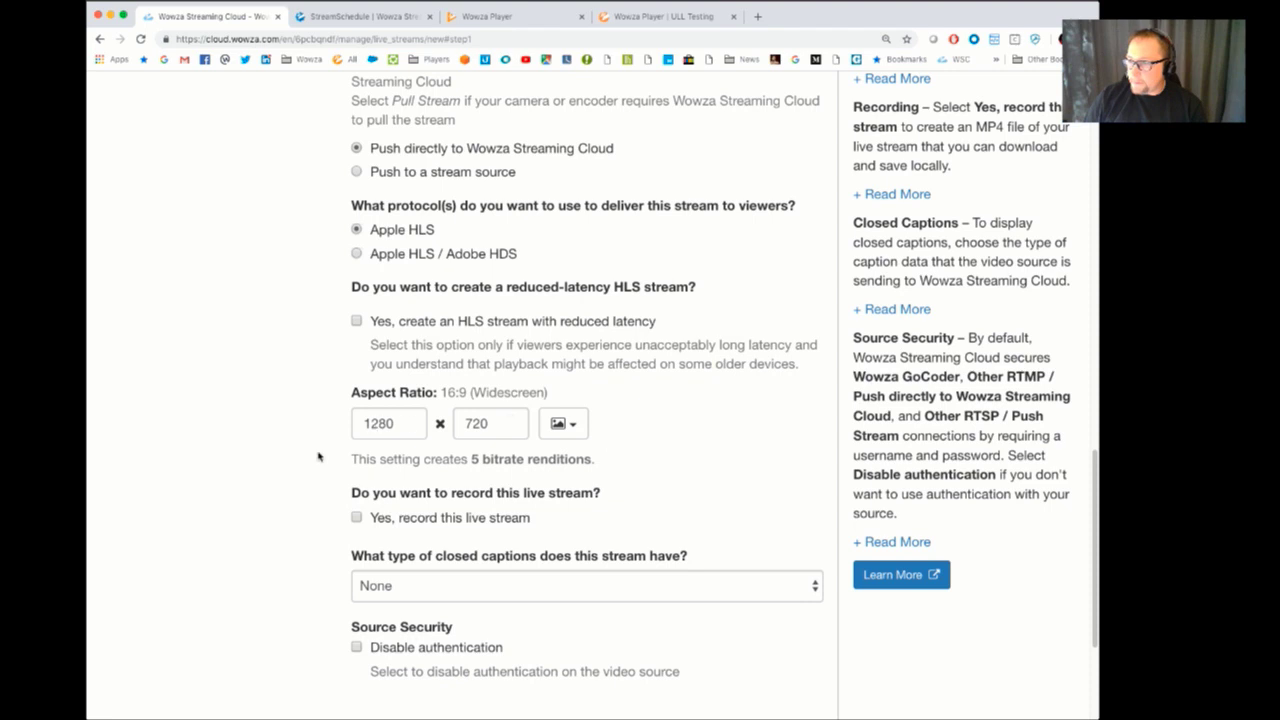
pyautogui.click(356, 517)
pyautogui.scroll(-1, 357, 517)
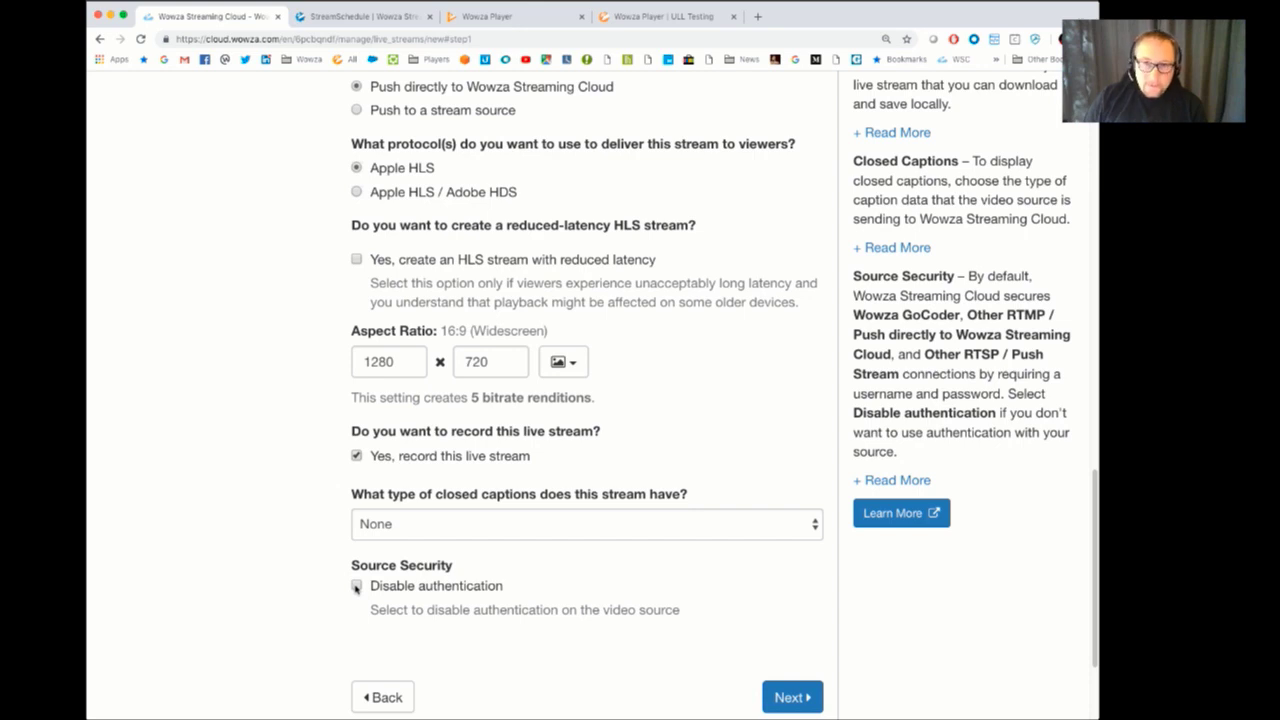
pyautogui.click(357, 587)
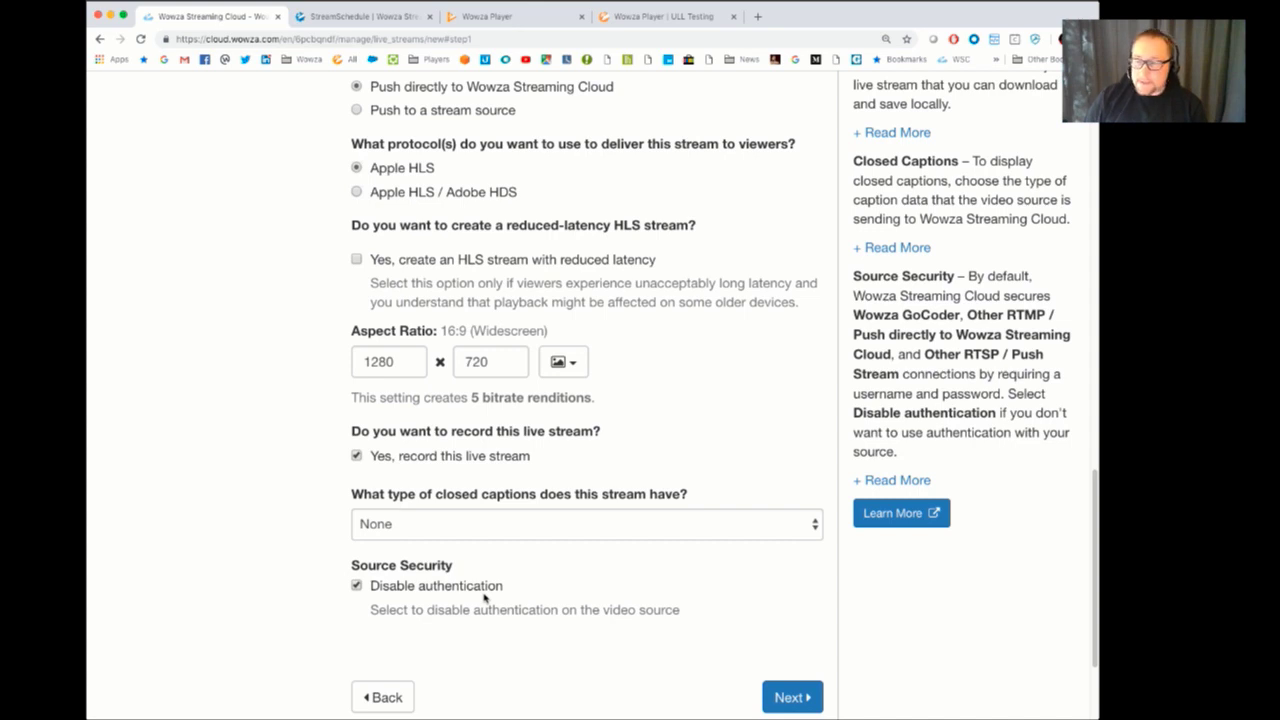
pyautogui.scroll(-2, 484, 597)
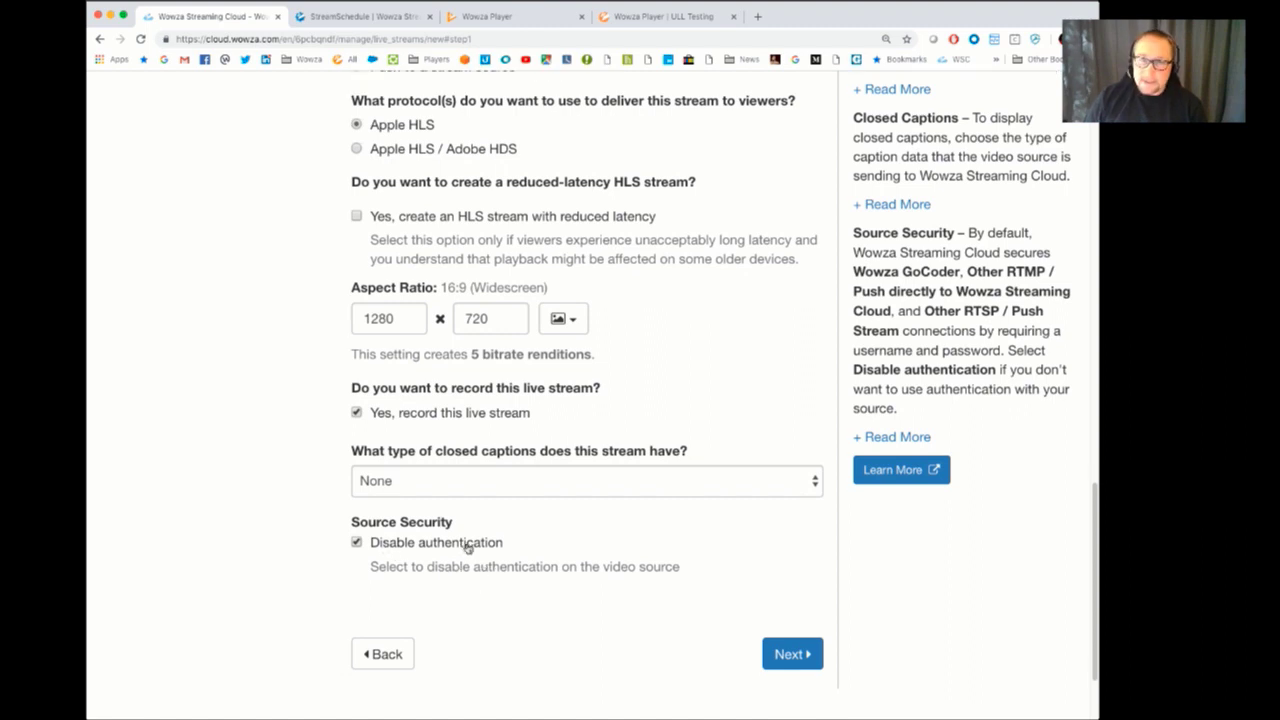
pyautogui.click(766, 653)
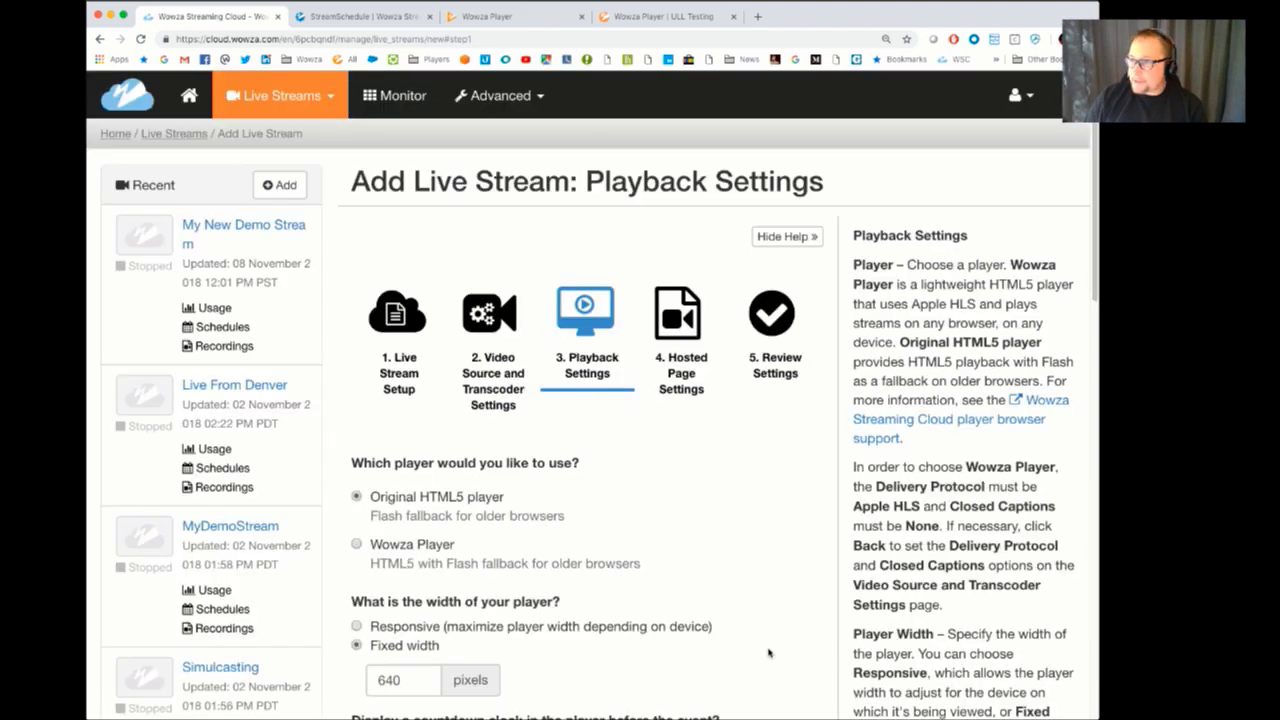
# Select Wowza Player with a responsive player width and continue to the hosted page settings.
pyautogui.scroll(-3, 655, 485)
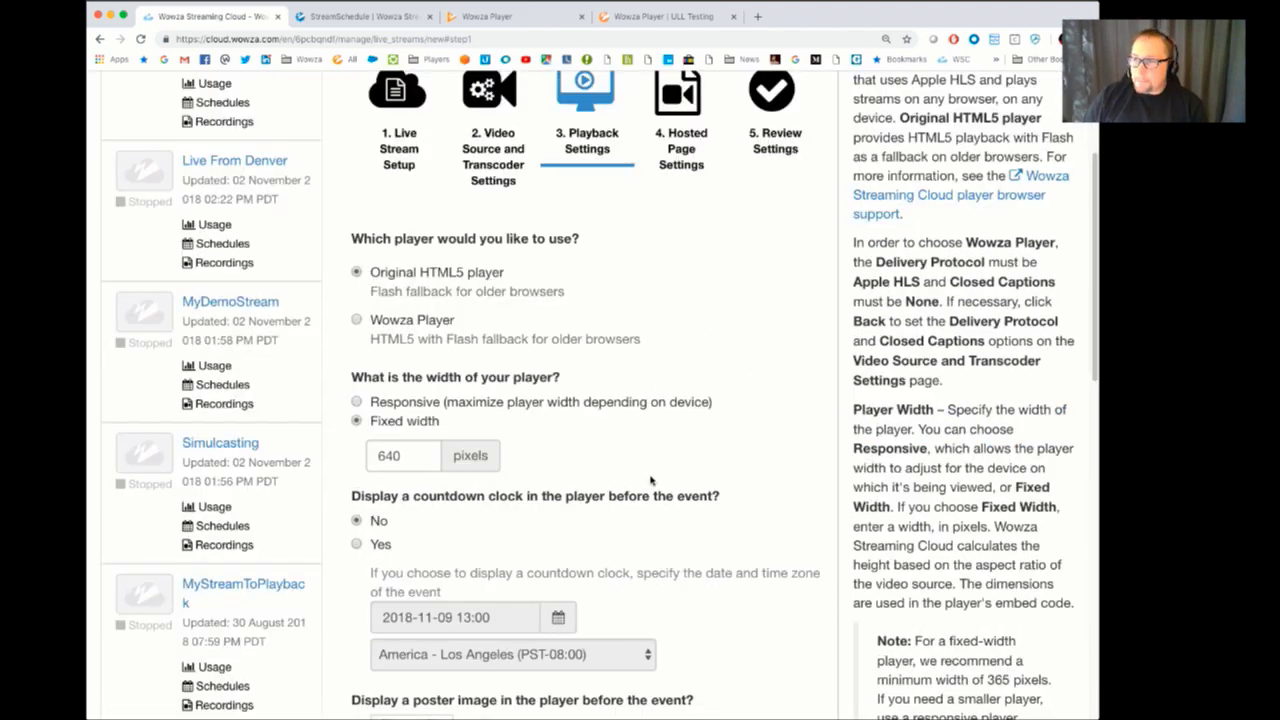
pyautogui.click(358, 320)
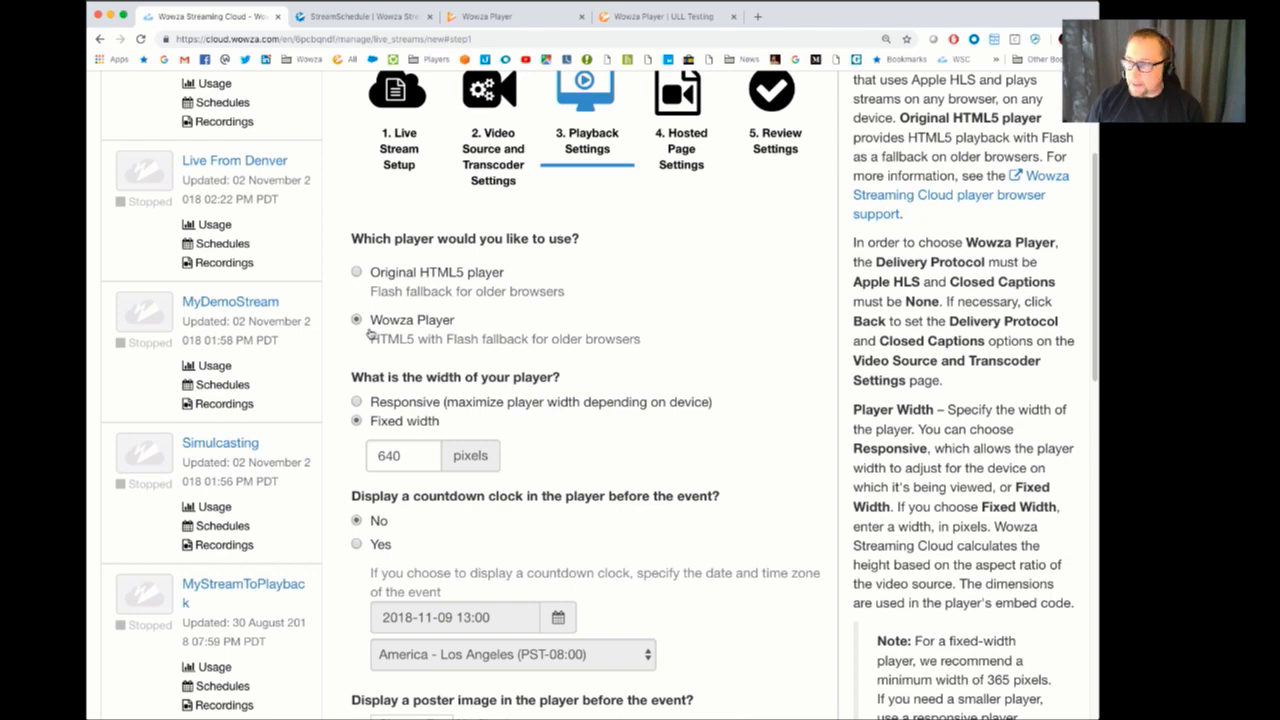
pyautogui.scroll(-1, 373, 333)
pyautogui.click(357, 355)
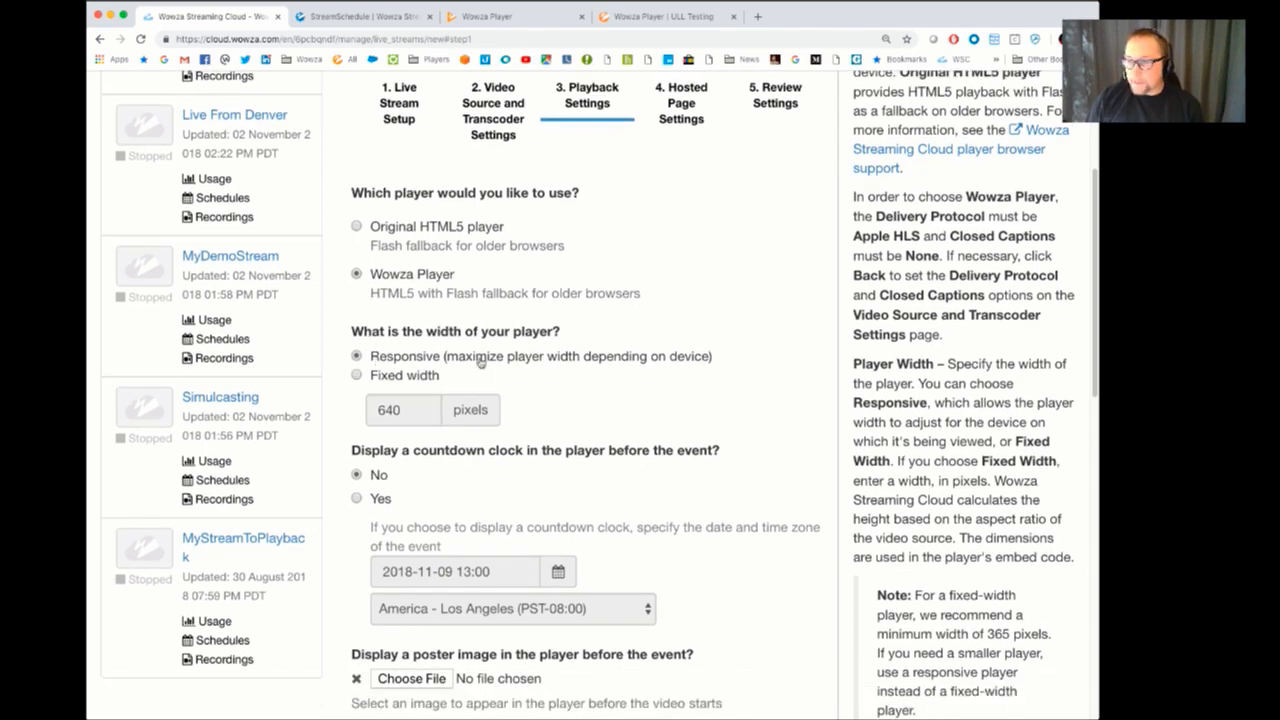
pyautogui.scroll(-2, 467, 366)
pyautogui.scroll(-4, 406, 624)
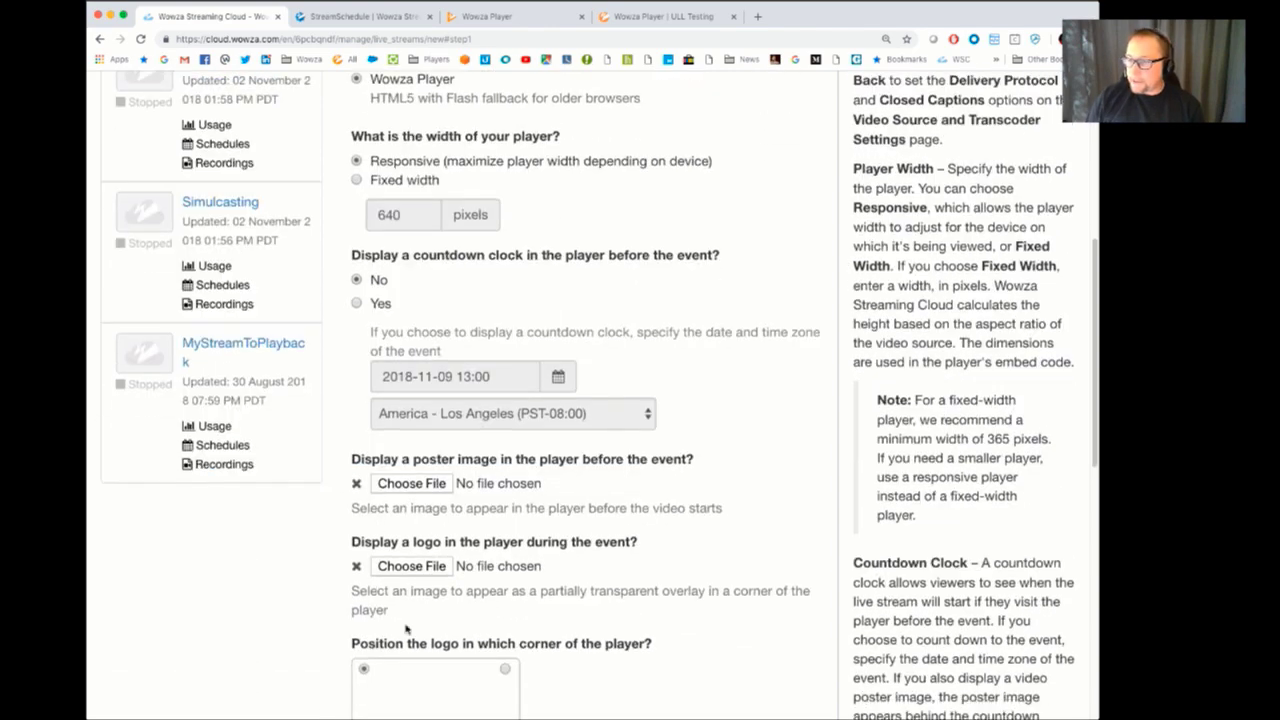
pyautogui.click(785, 598)
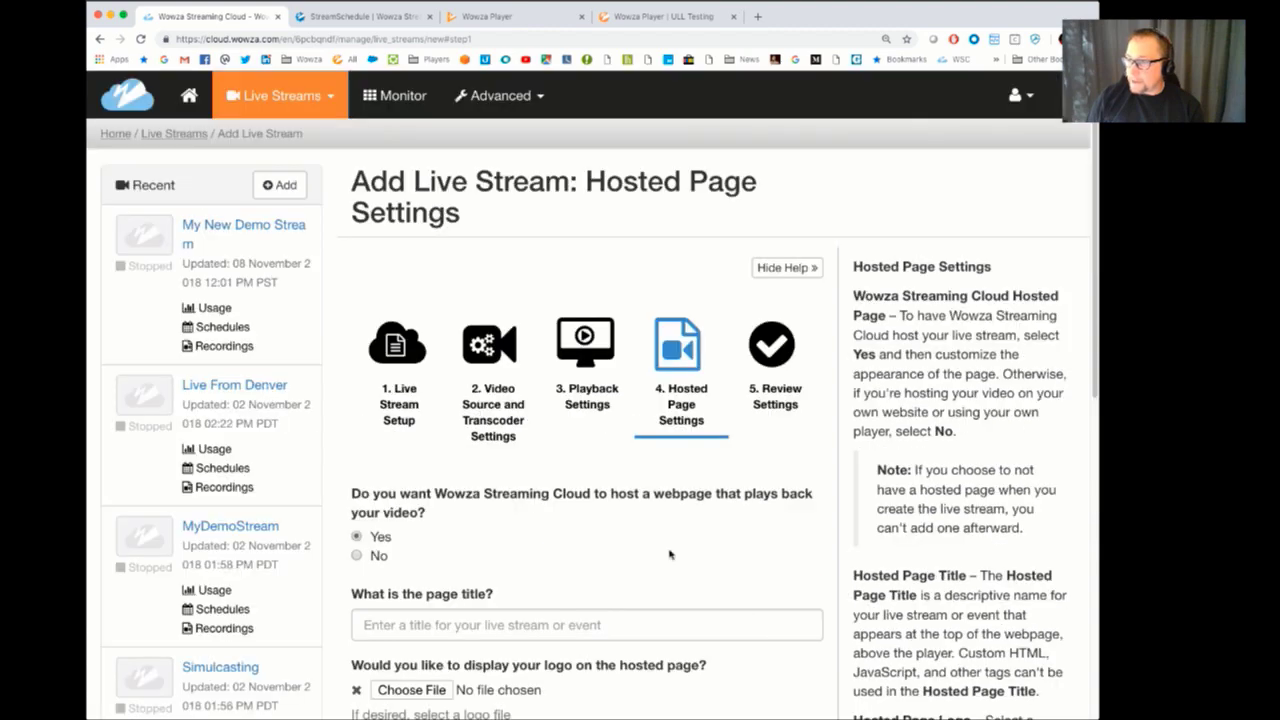
# Keep the hosted webpage enabled and title it with the owner's first name in the possessive followed by "DJI Playback".
pyautogui.click(358, 536)
pyautogui.scroll(-3, 400, 480)
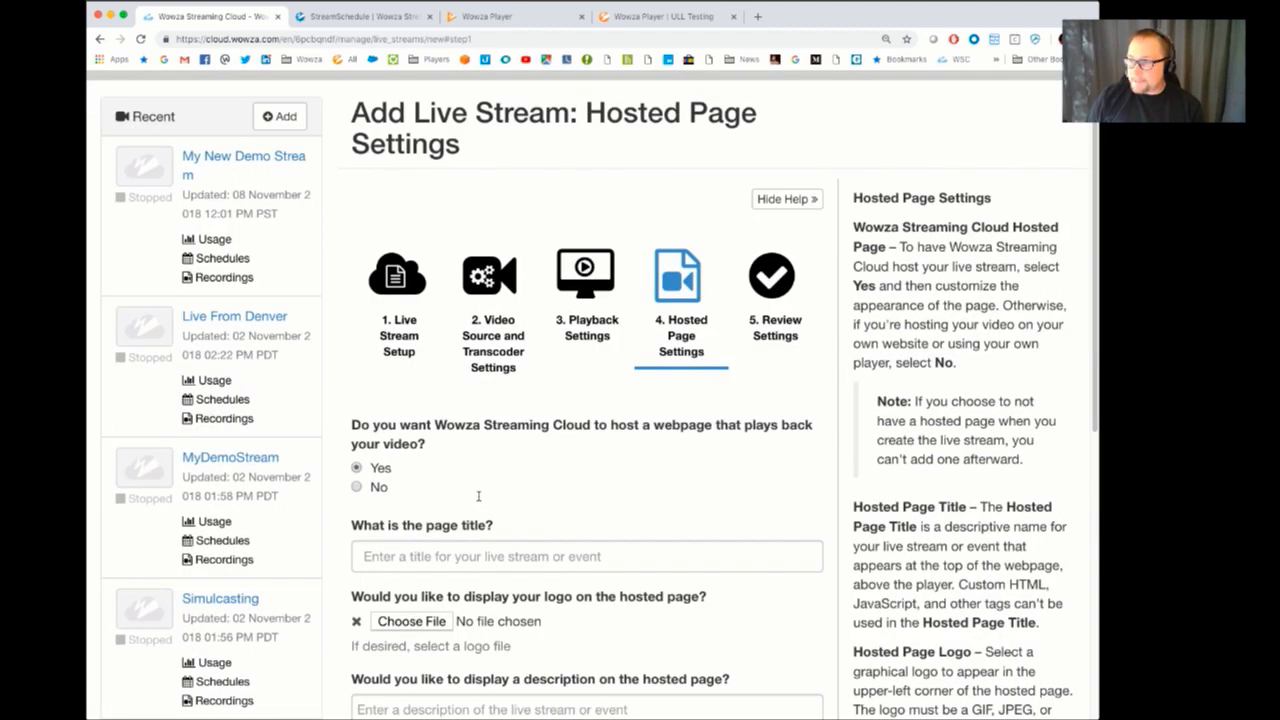
pyautogui.click(420, 405)
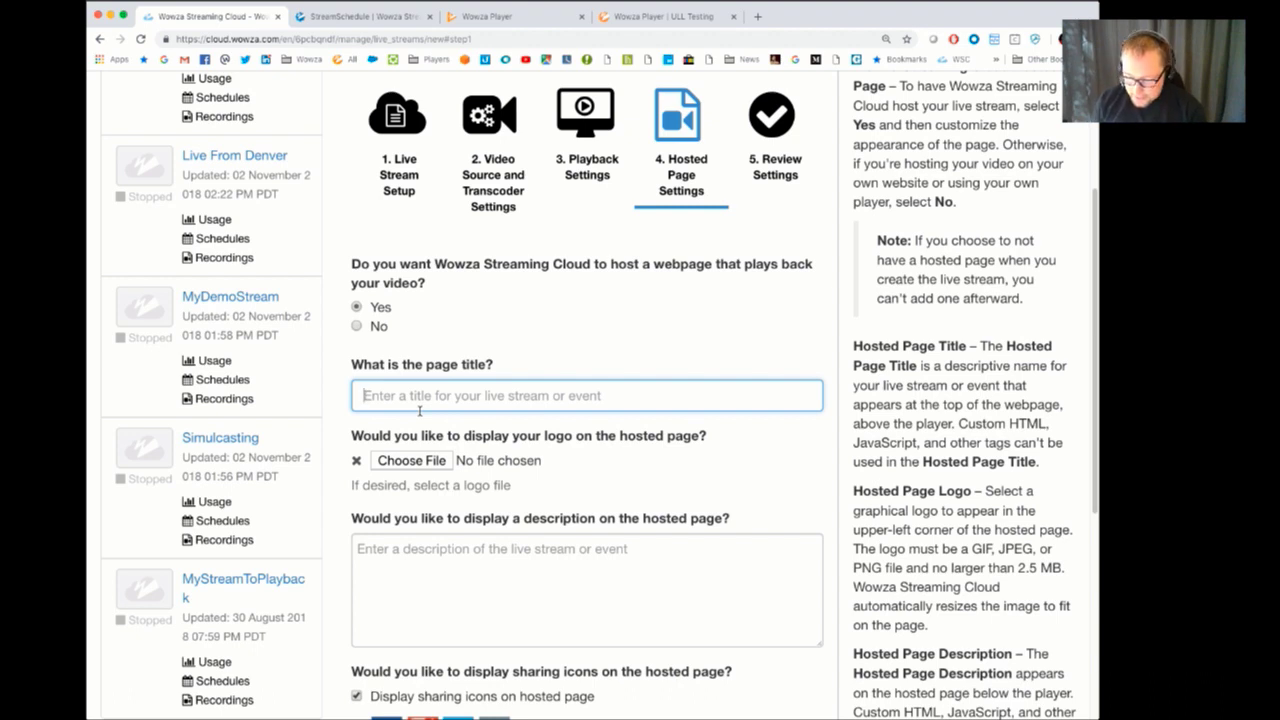
pyautogui.write("Tim's D")
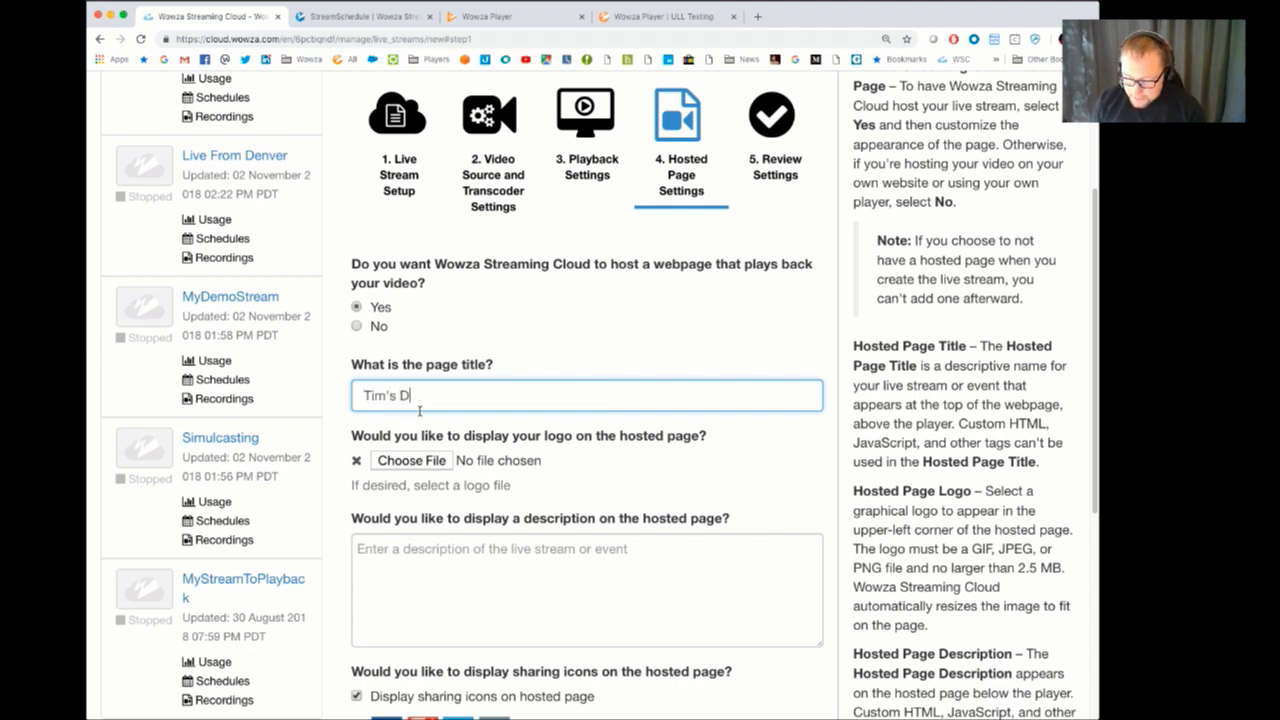
pyautogui.write('JI Playback')
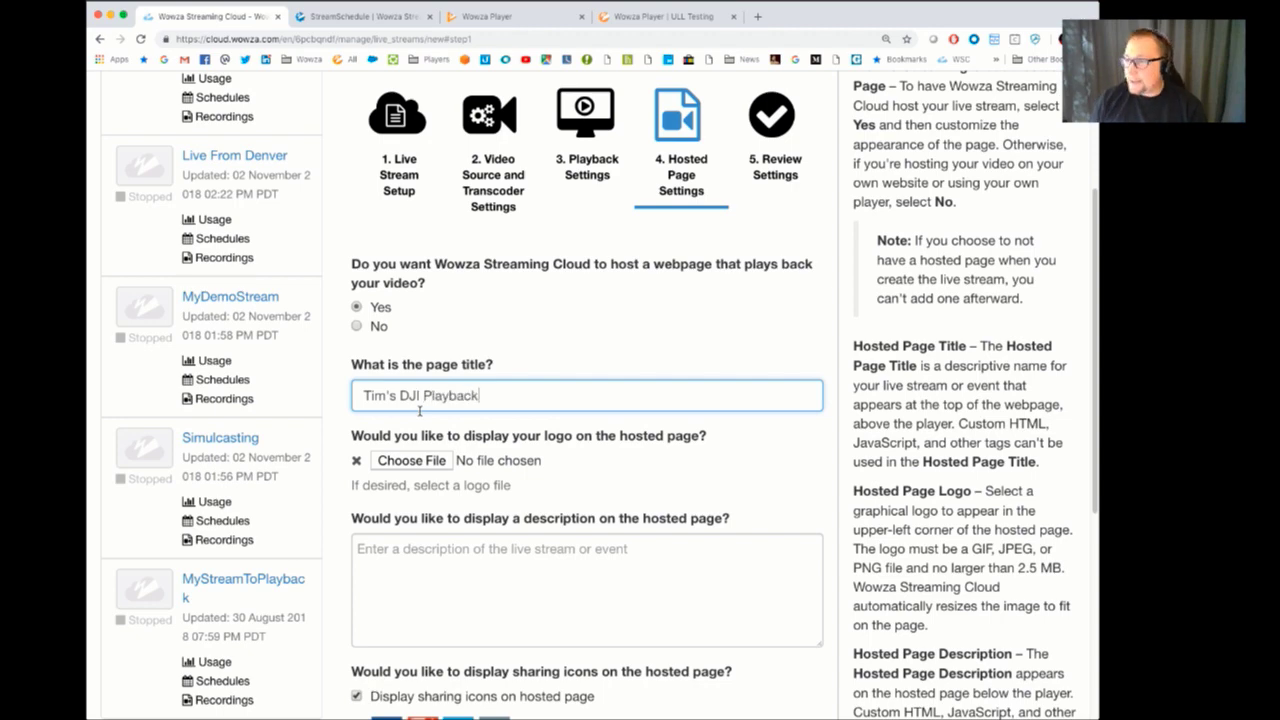
# Leave the hosted page description empty and turn off the sharing icons, continuing to the settings review.
pyautogui.scroll(-1, 425, 422)
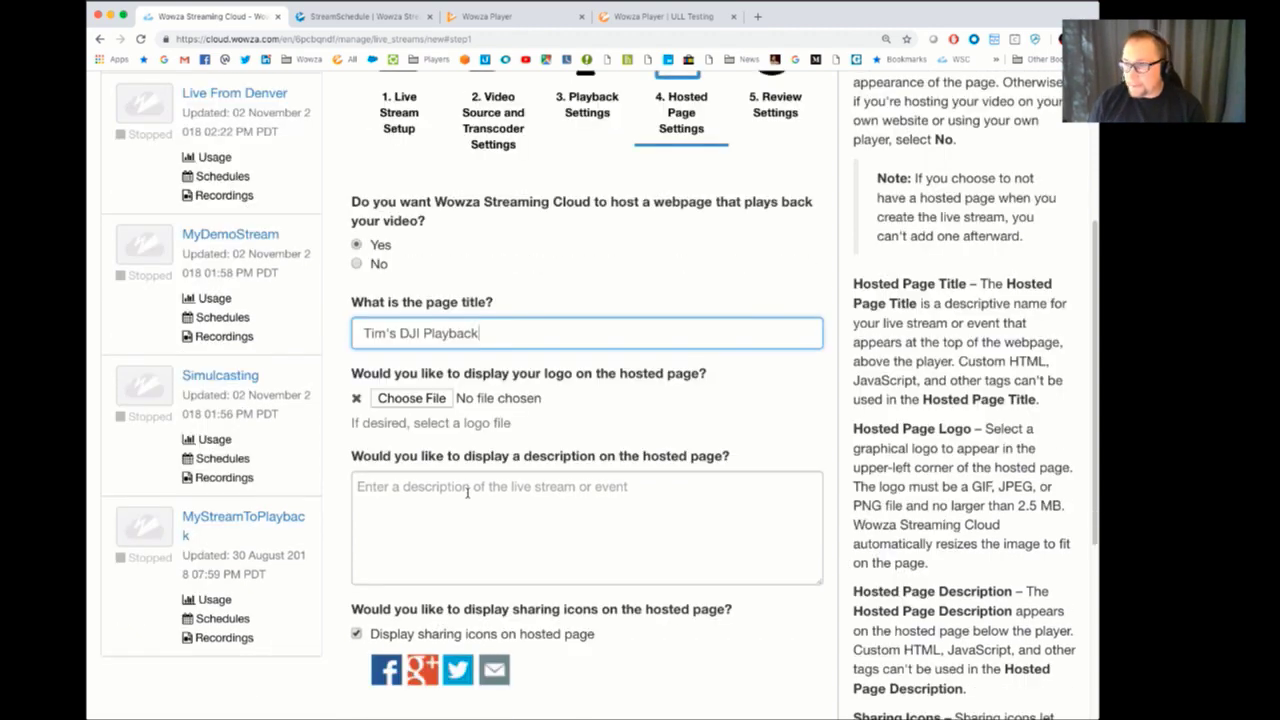
pyautogui.click(466, 492)
pyautogui.click(355, 634)
pyautogui.scroll(-5, 660, 591)
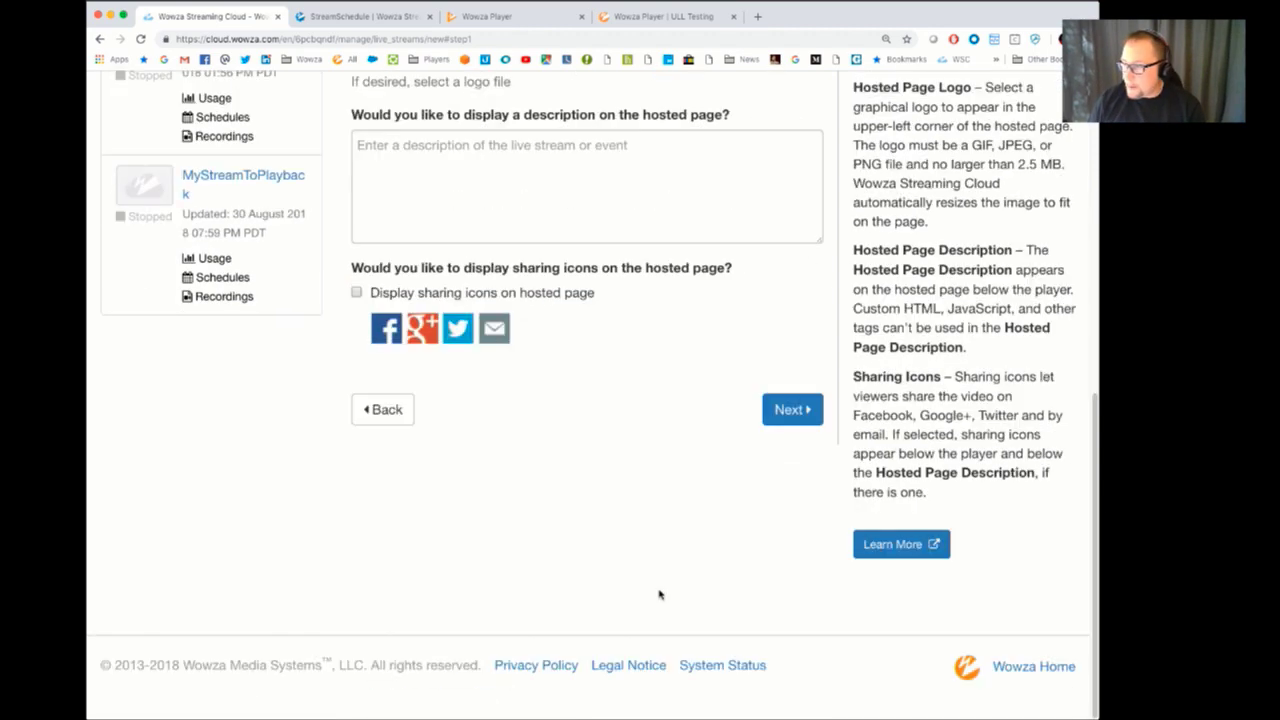
pyautogui.click(790, 409)
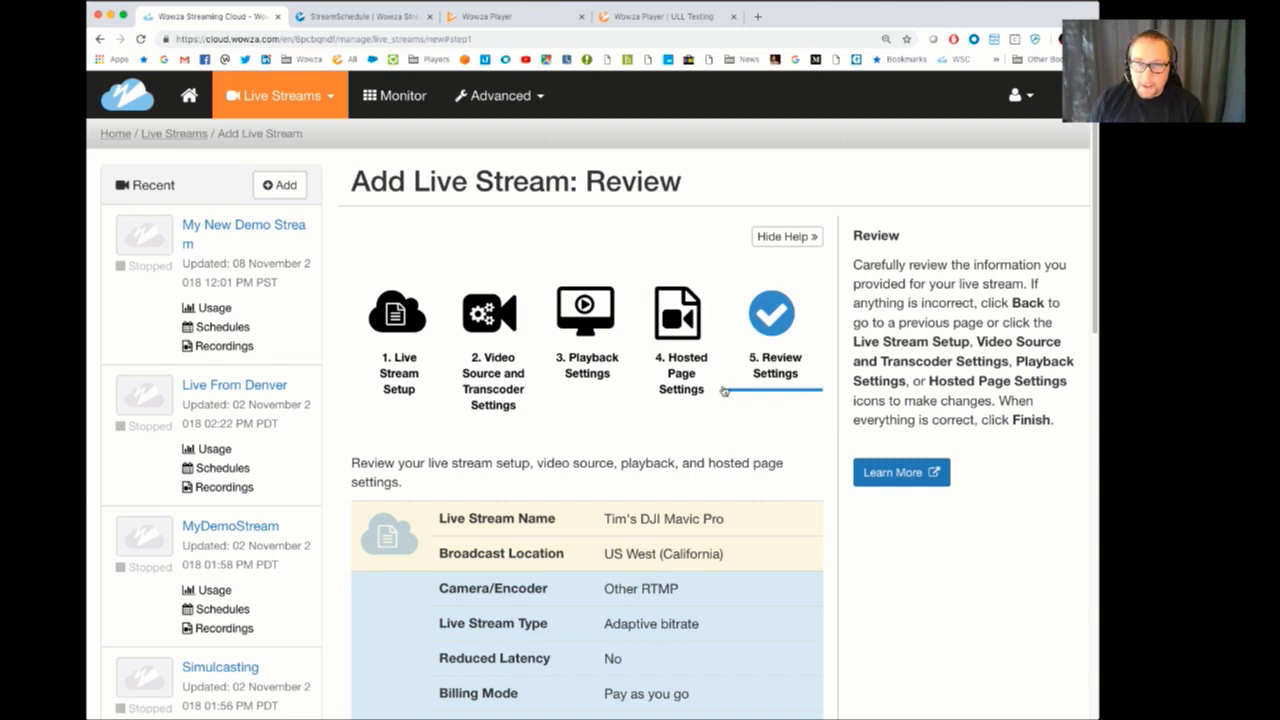
# Finish creating the live stream from the settings review and start it, accepting the charges and dismissing the progress window.
pyautogui.scroll(-10, 750, 400)
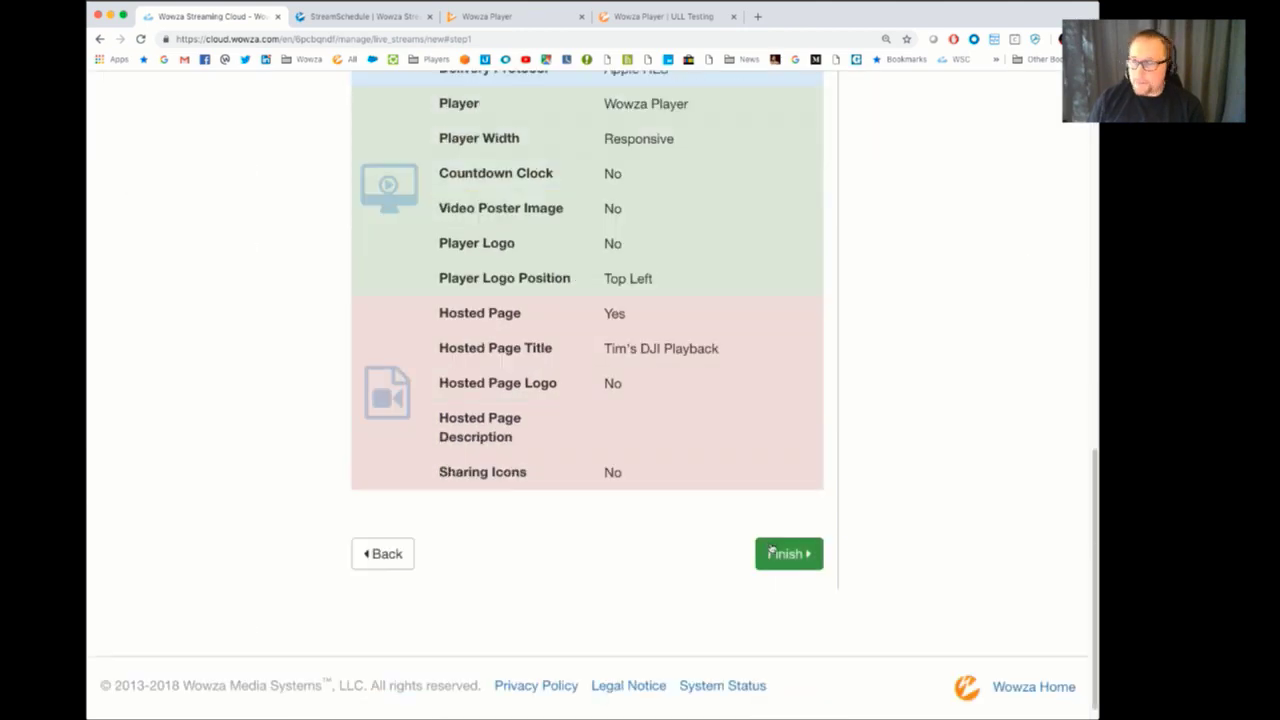
pyautogui.click(772, 550)
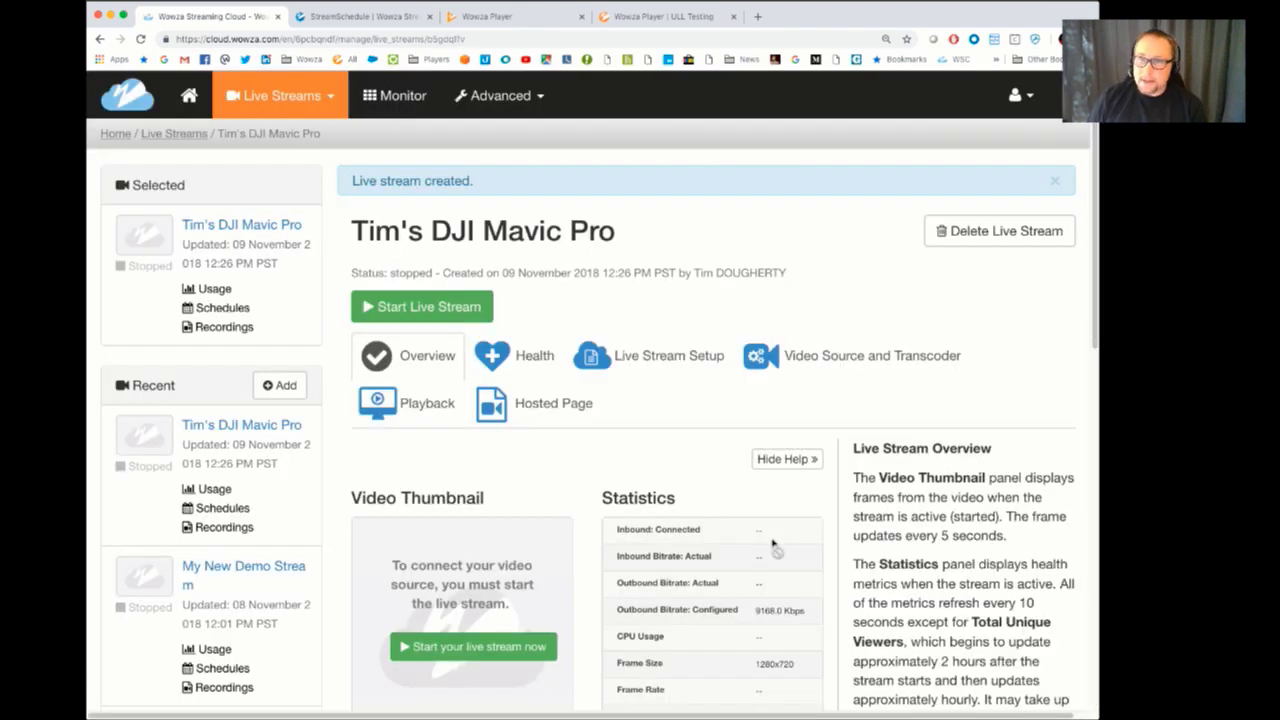
pyautogui.click(421, 311)
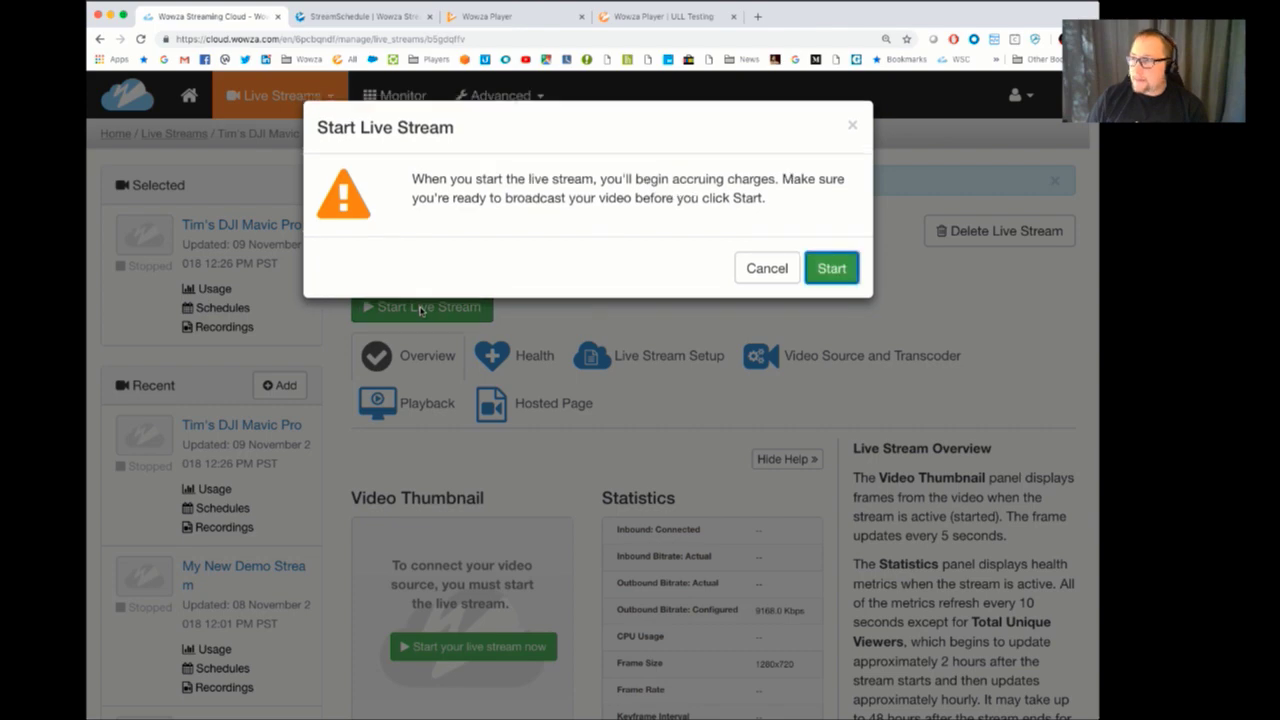
pyautogui.click(831, 269)
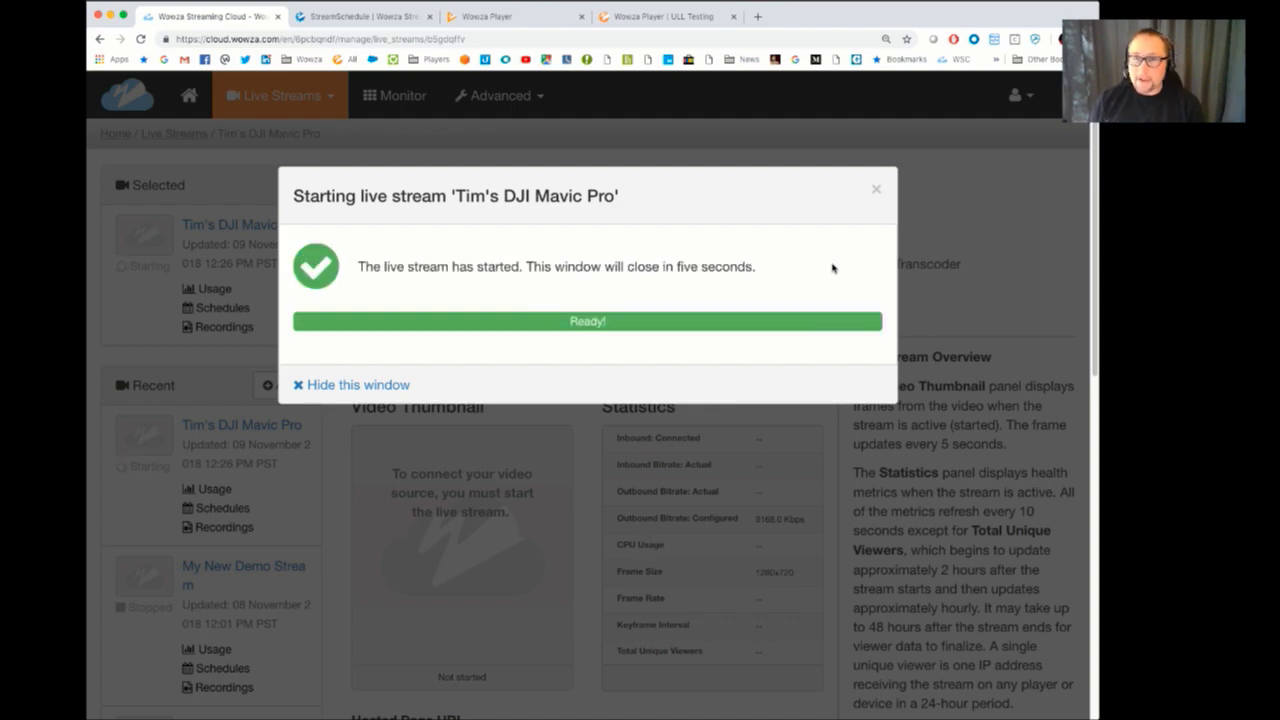
pyautogui.click(387, 385)
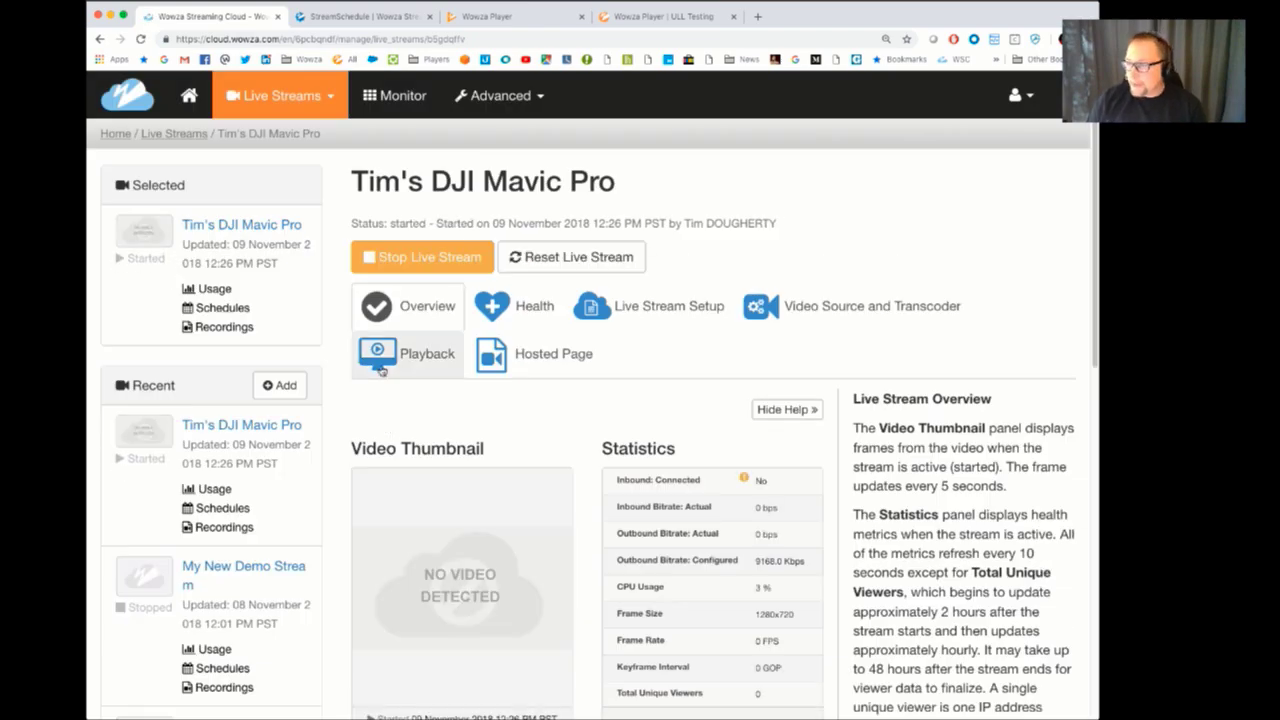
# Examine the primary server, host port and stream name in the live stream's source connection information.
pyautogui.scroll(-1, 381, 369)
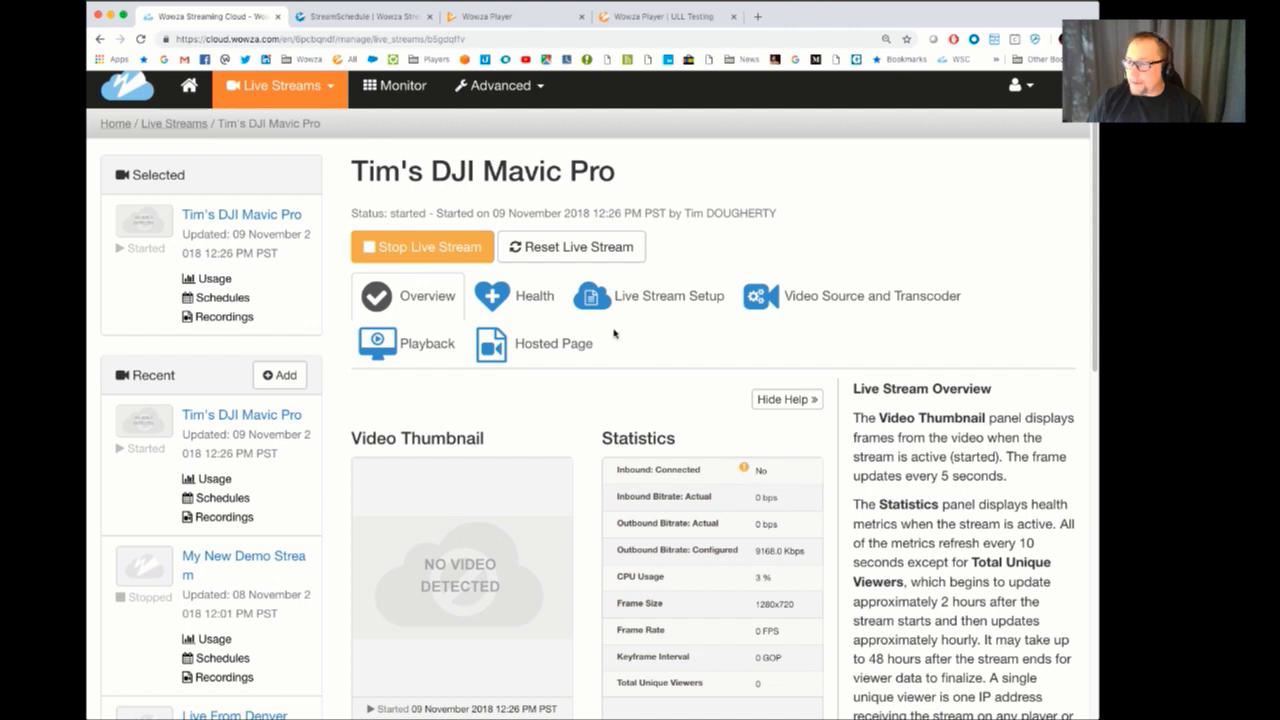
pyautogui.scroll(-1, 615, 333)
pyautogui.click(610, 279)
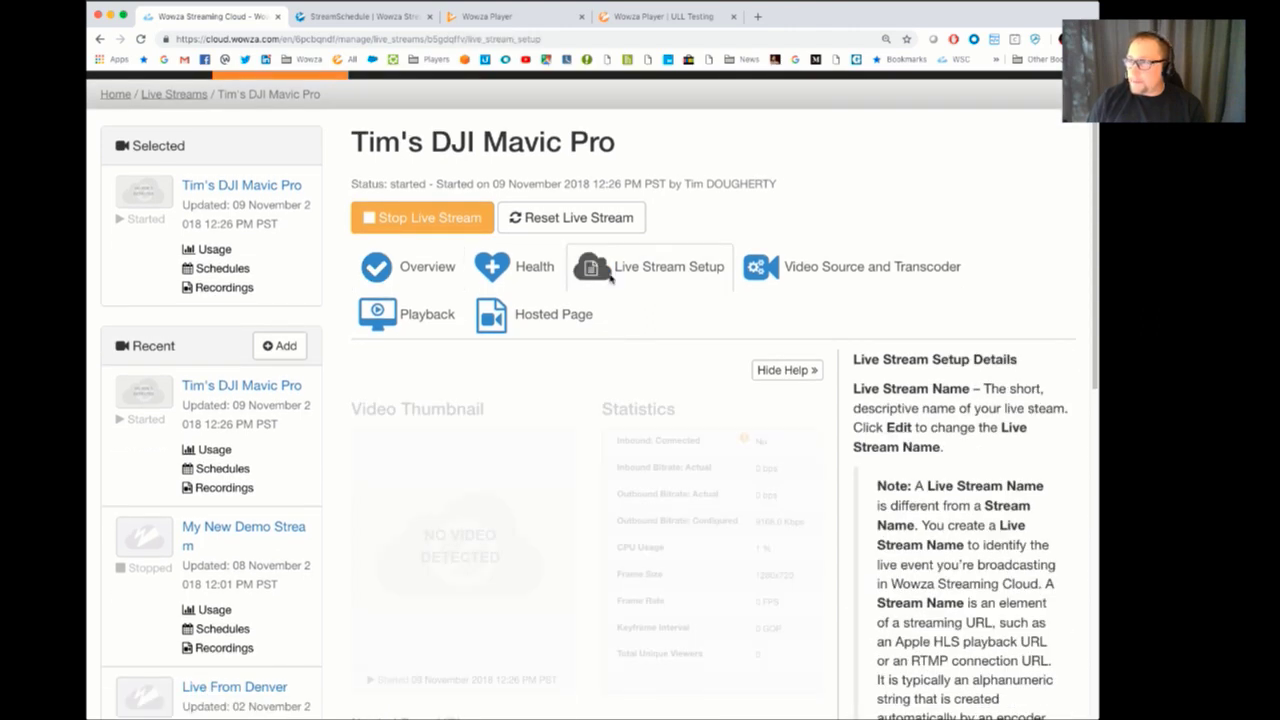
pyautogui.click(752, 279)
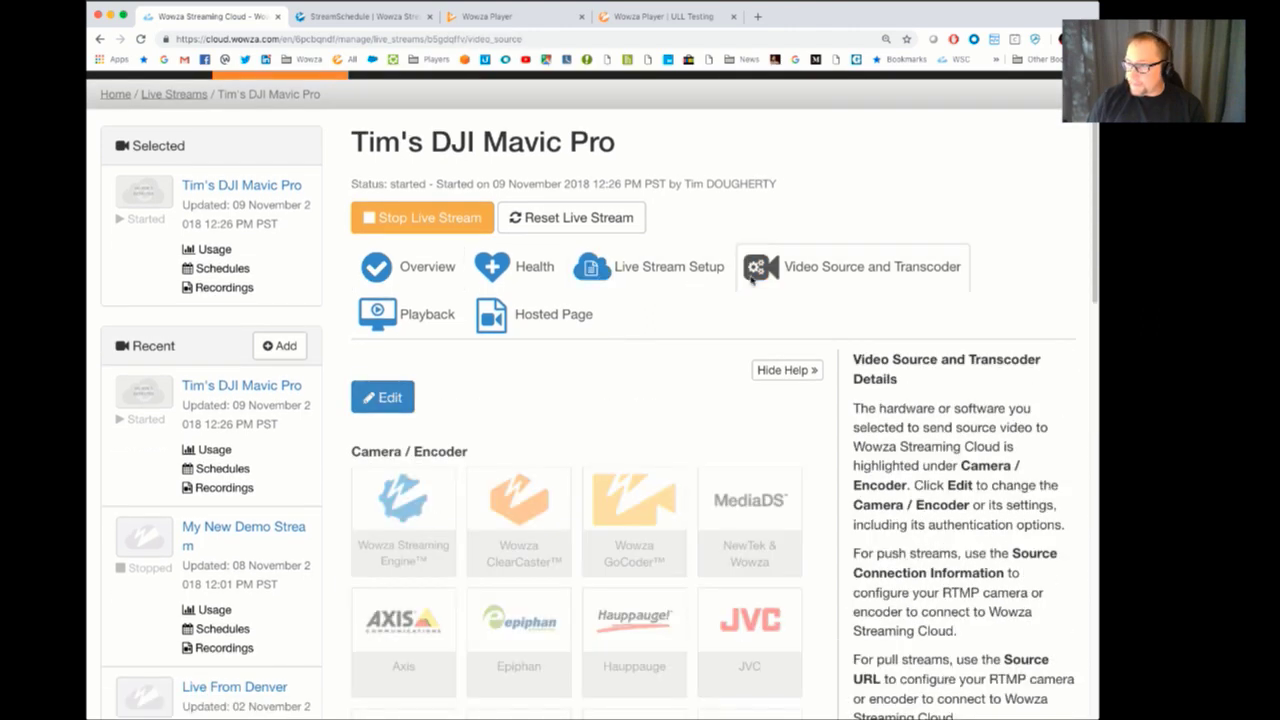
pyautogui.scroll(-10, 691, 289)
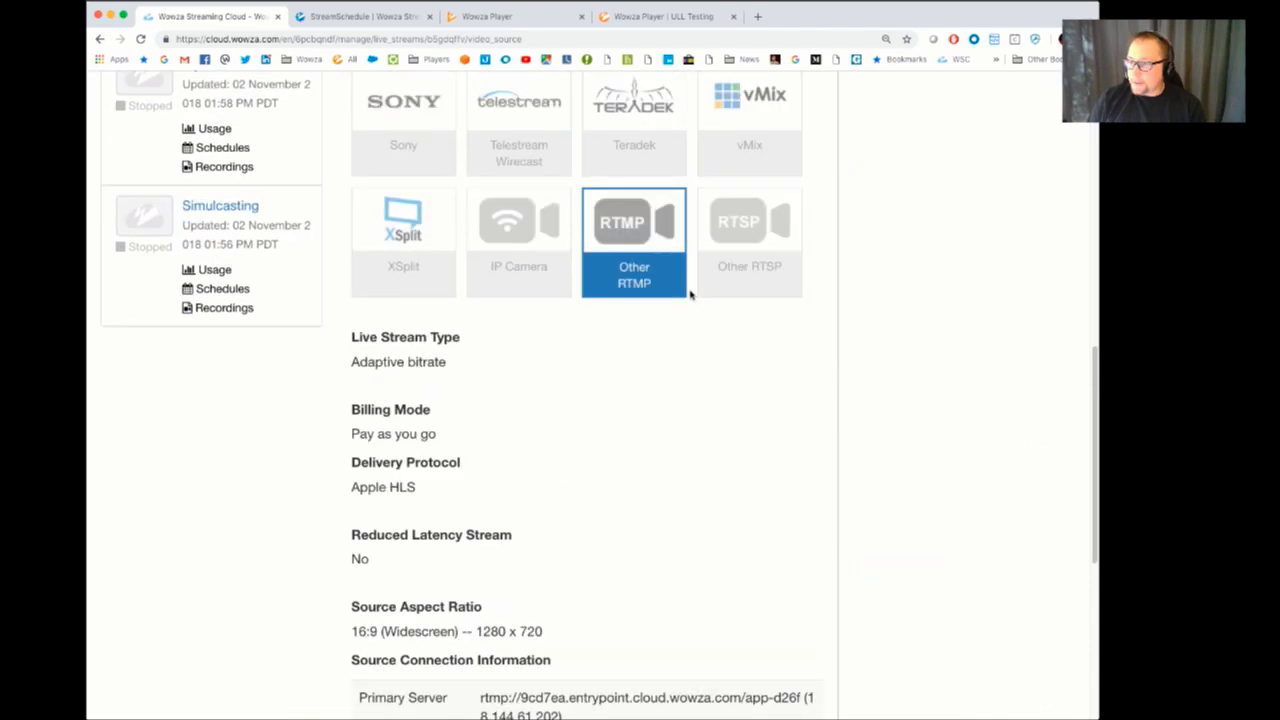
pyautogui.scroll(-4, 688, 294)
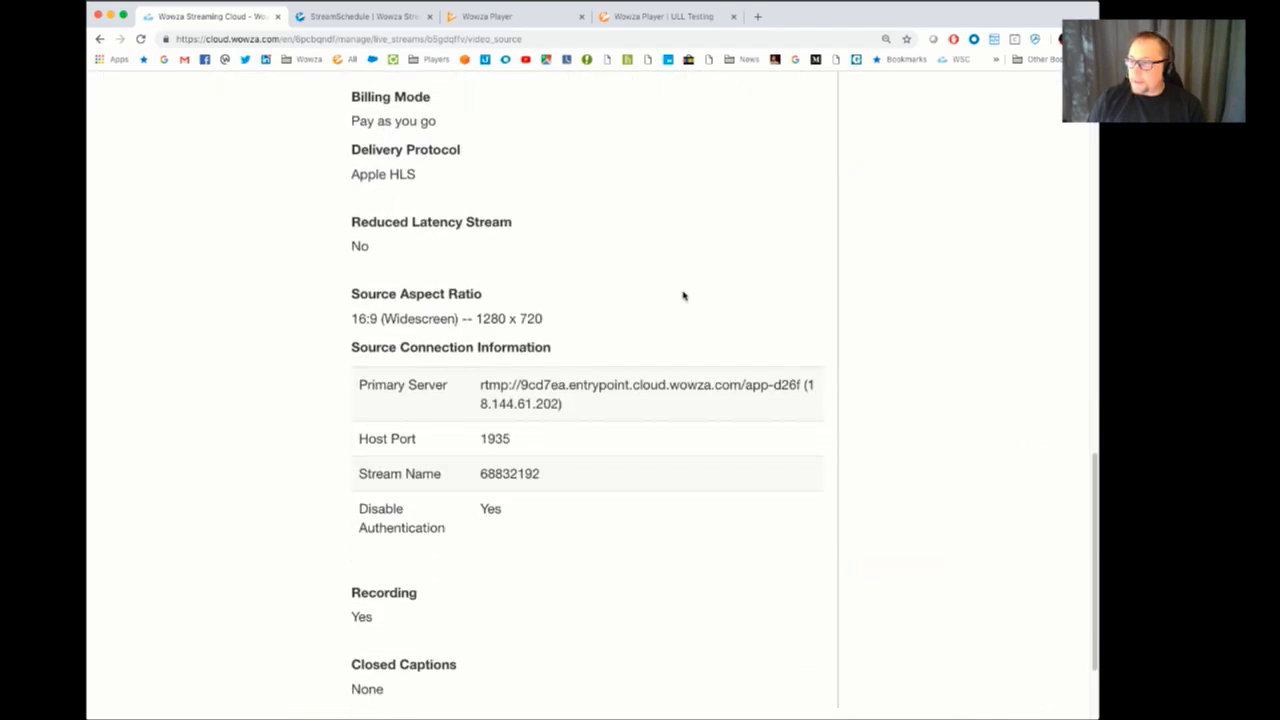
pyautogui.scroll(-1, 683, 294)
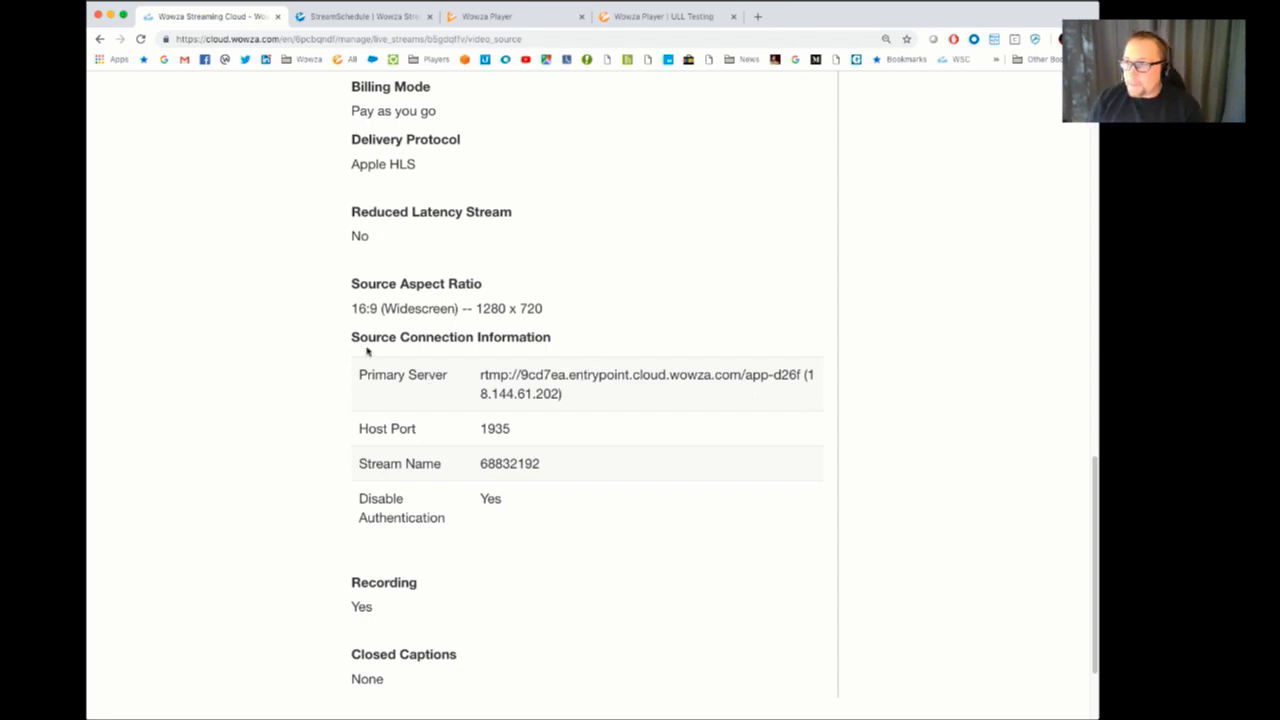
pyautogui.moveTo(358, 377); pyautogui.dragTo(449, 377)
pyautogui.moveTo(358, 430); pyautogui.dragTo(440, 433)
pyautogui.moveTo(358, 465); pyautogui.dragTo(456, 467)
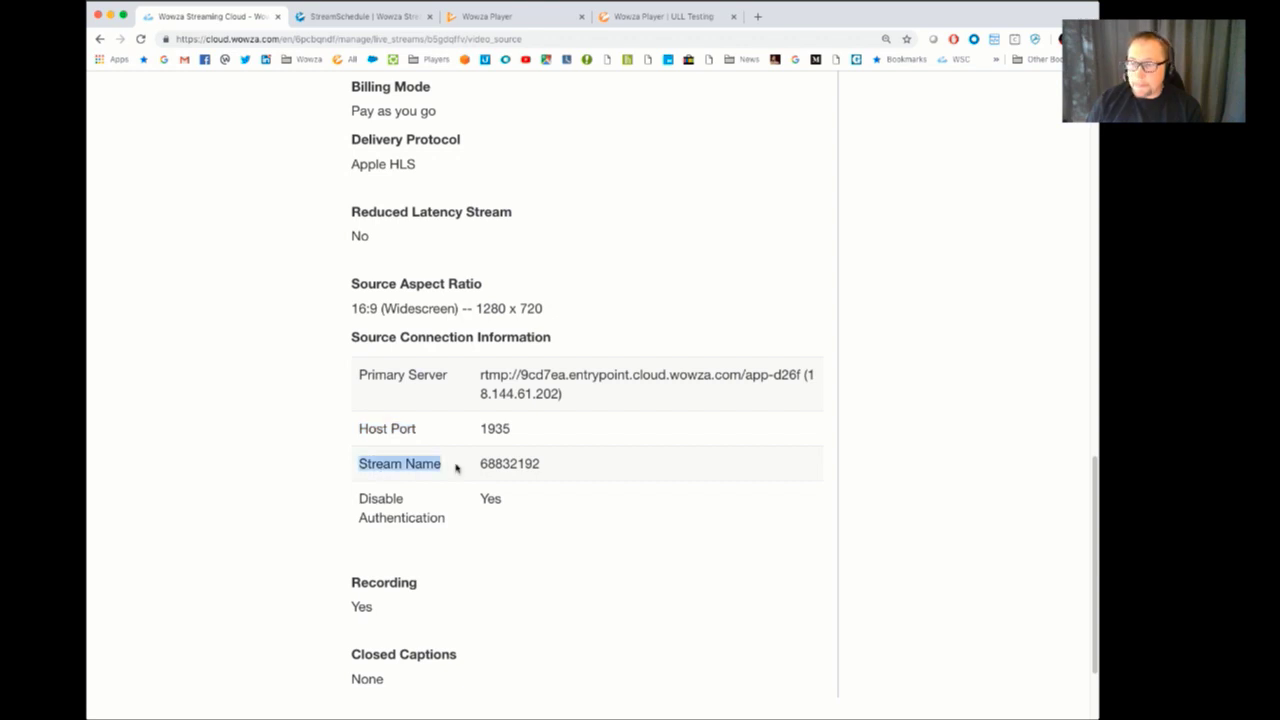
pyautogui.click(510, 397)
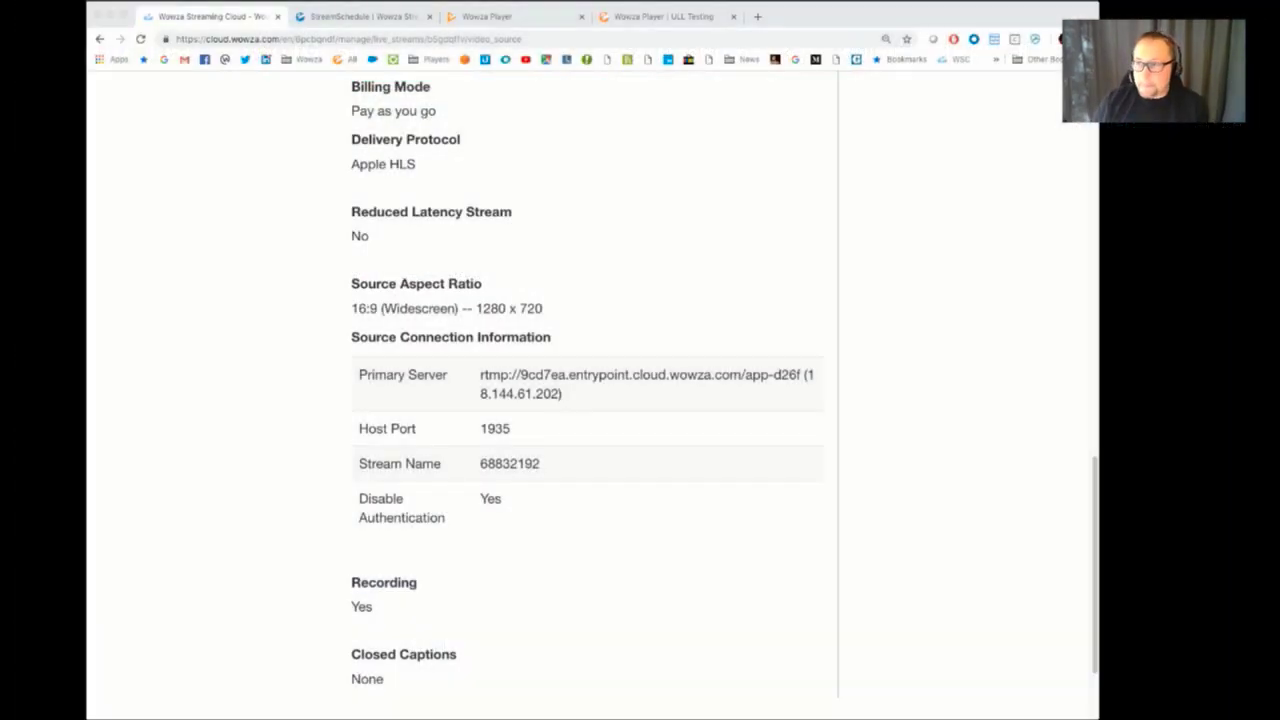
# Copy the primary server's RTMP address without the IP and replace the text editor document's content with it.
pyautogui.click(788, 380)
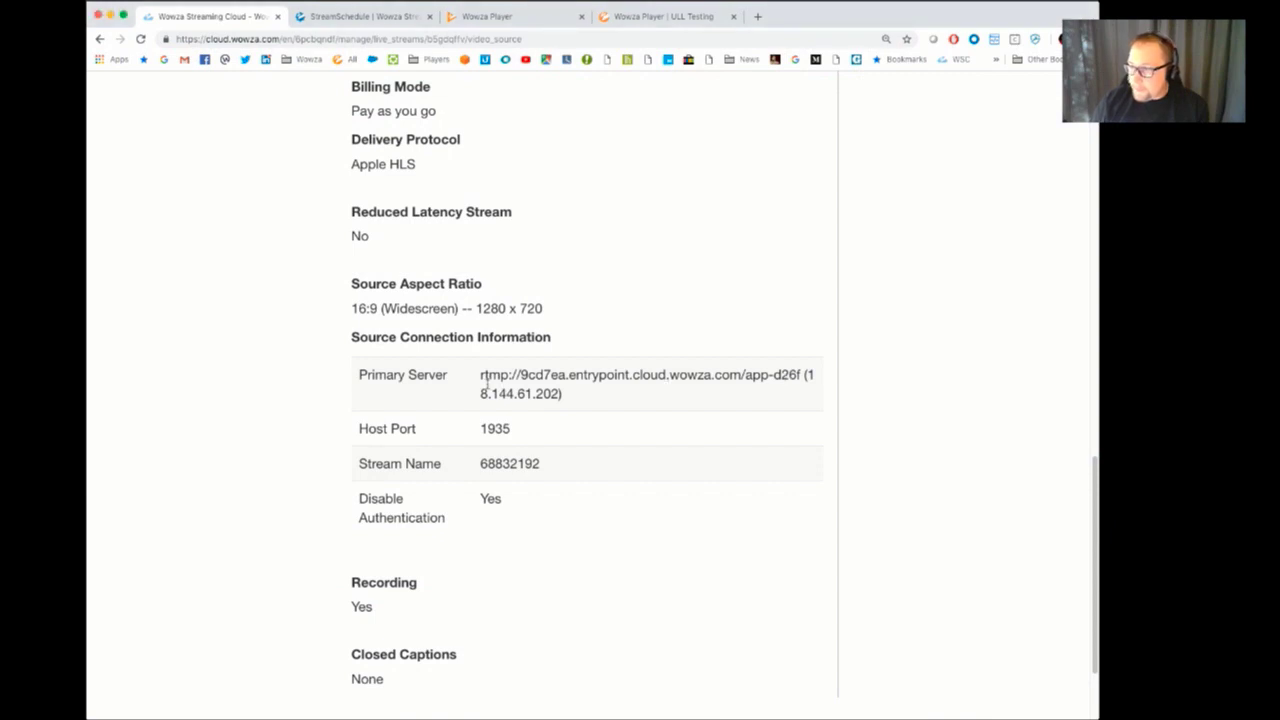
pyautogui.moveTo(481, 383); pyautogui.dragTo(787, 381)
pyautogui.press('super+c')
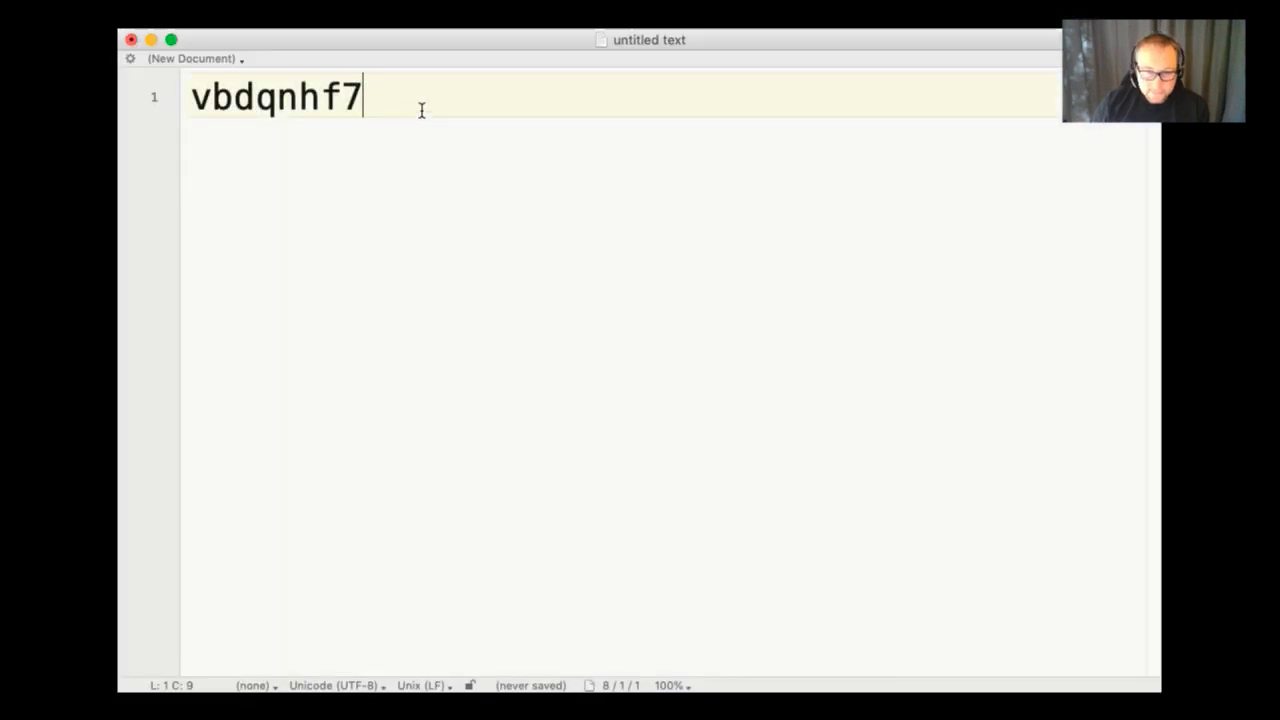
pyautogui.press('super+a')
pyautogui.press('BackSpace')
pyautogui.press('super+v')
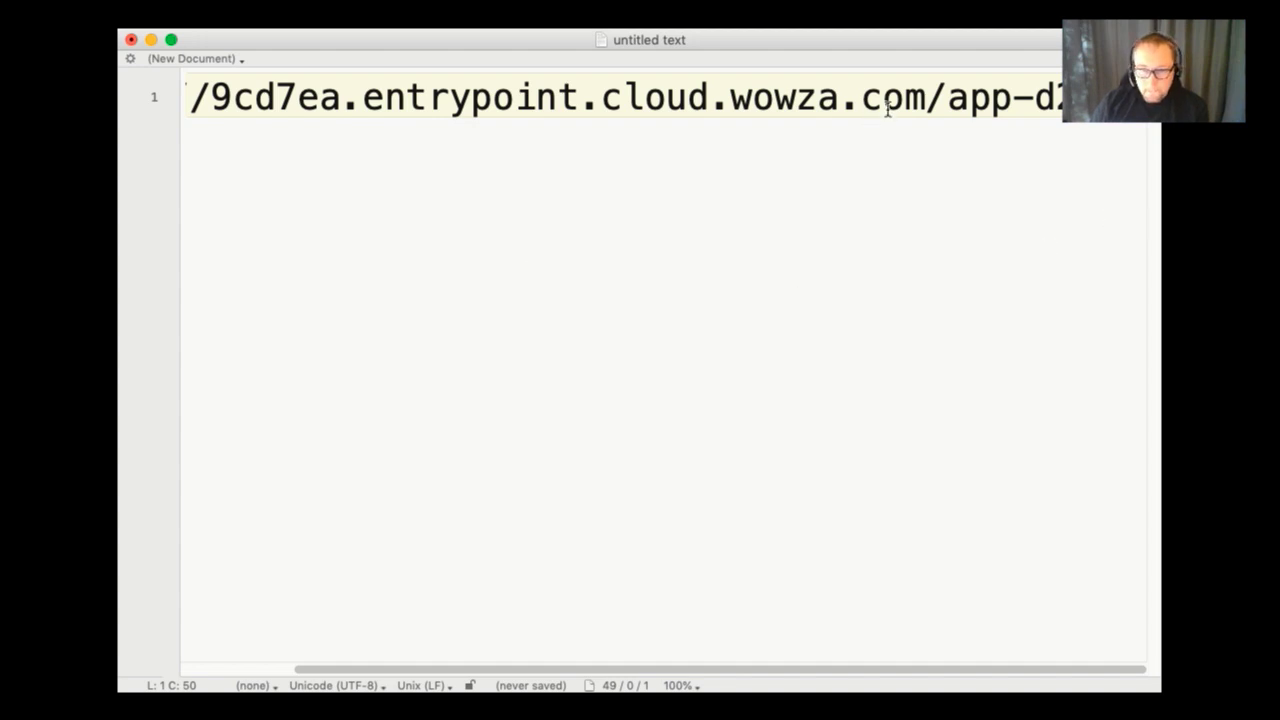
# Widen the text editor window and examine the host name and application name parts of the RTMP address.
pyautogui.moveTo(846, 97); pyautogui.dragTo(188, 97)
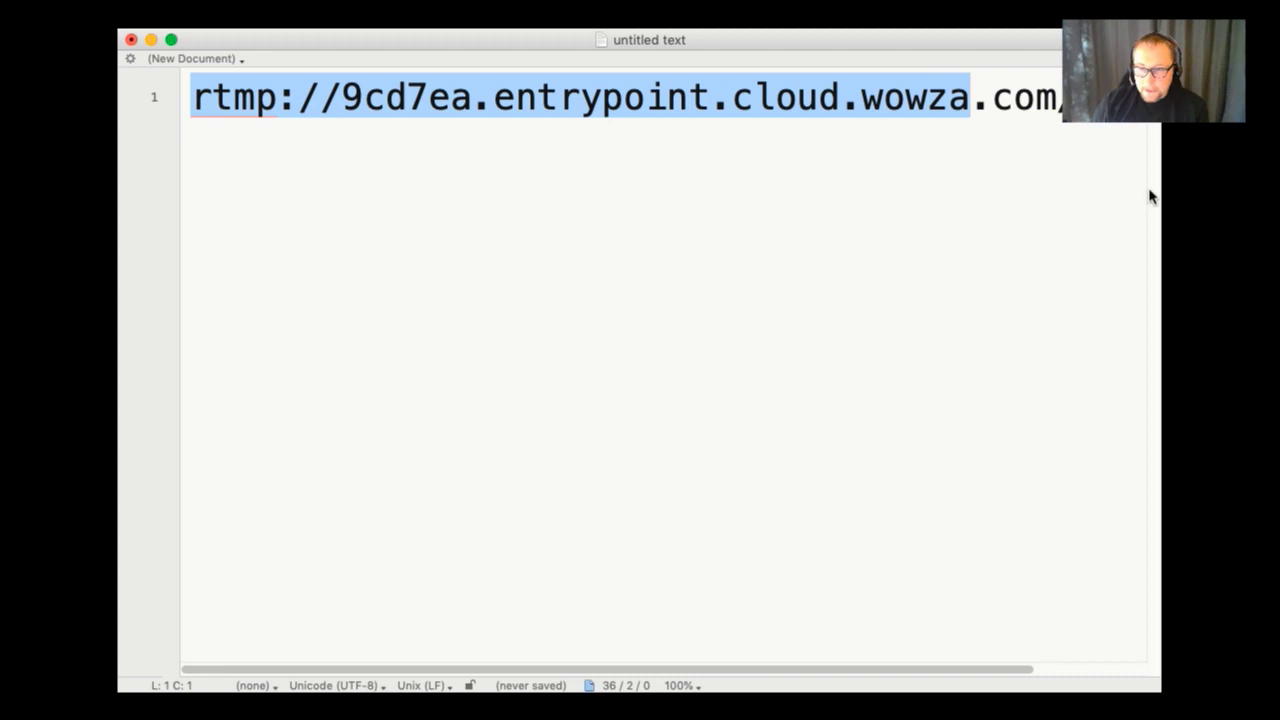
pyautogui.moveTo(1158, 200); pyautogui.dragTo(1279, 218)
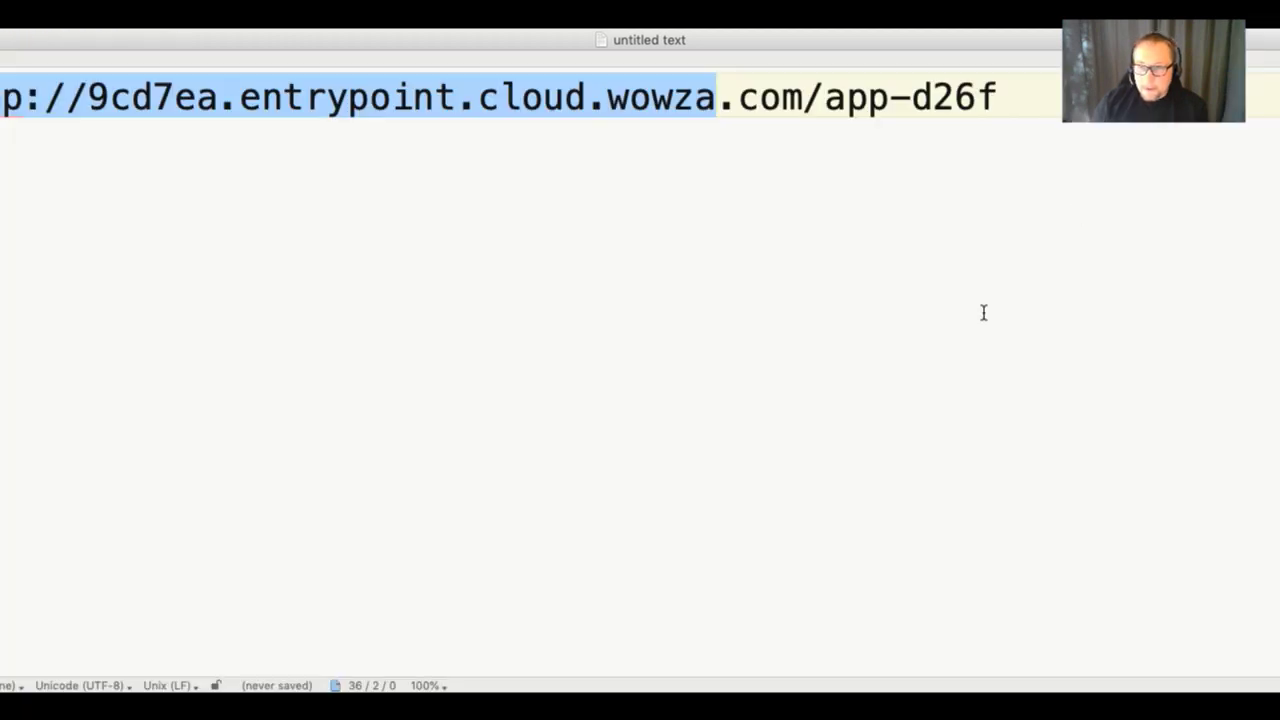
pyautogui.click(1000, 108)
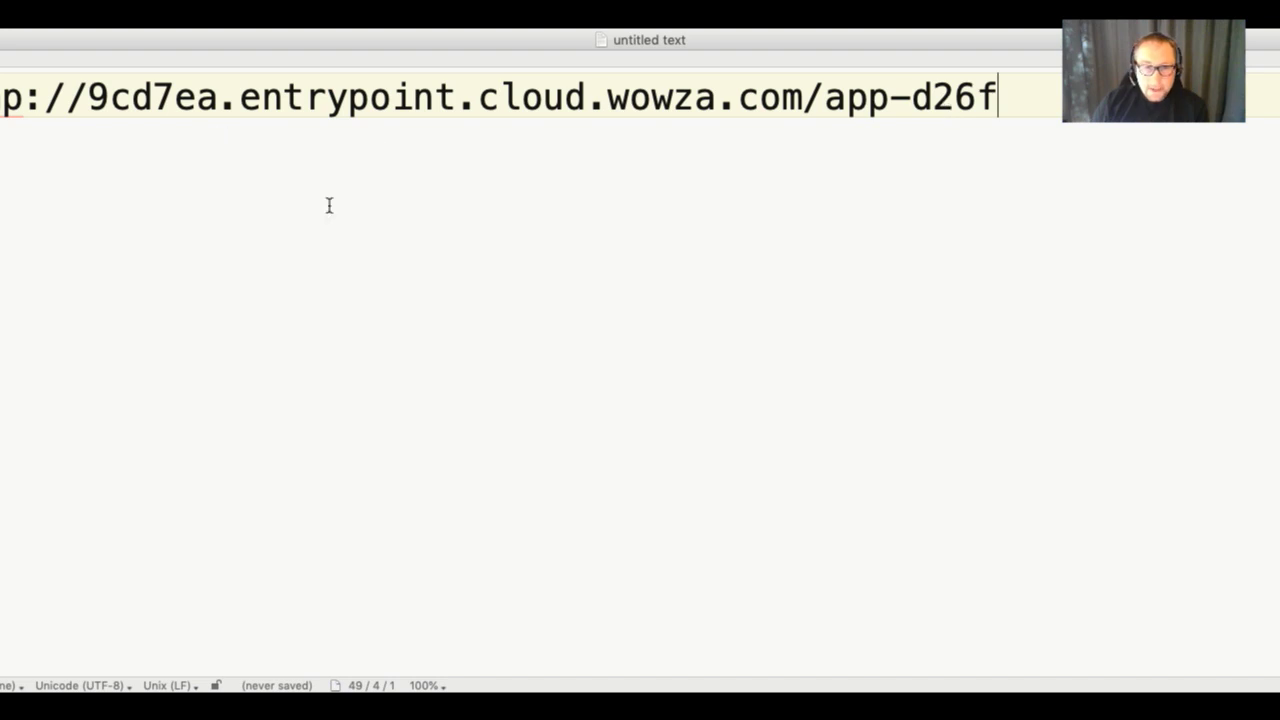
pyautogui.moveTo(0, 104); pyautogui.dragTo(803, 98)
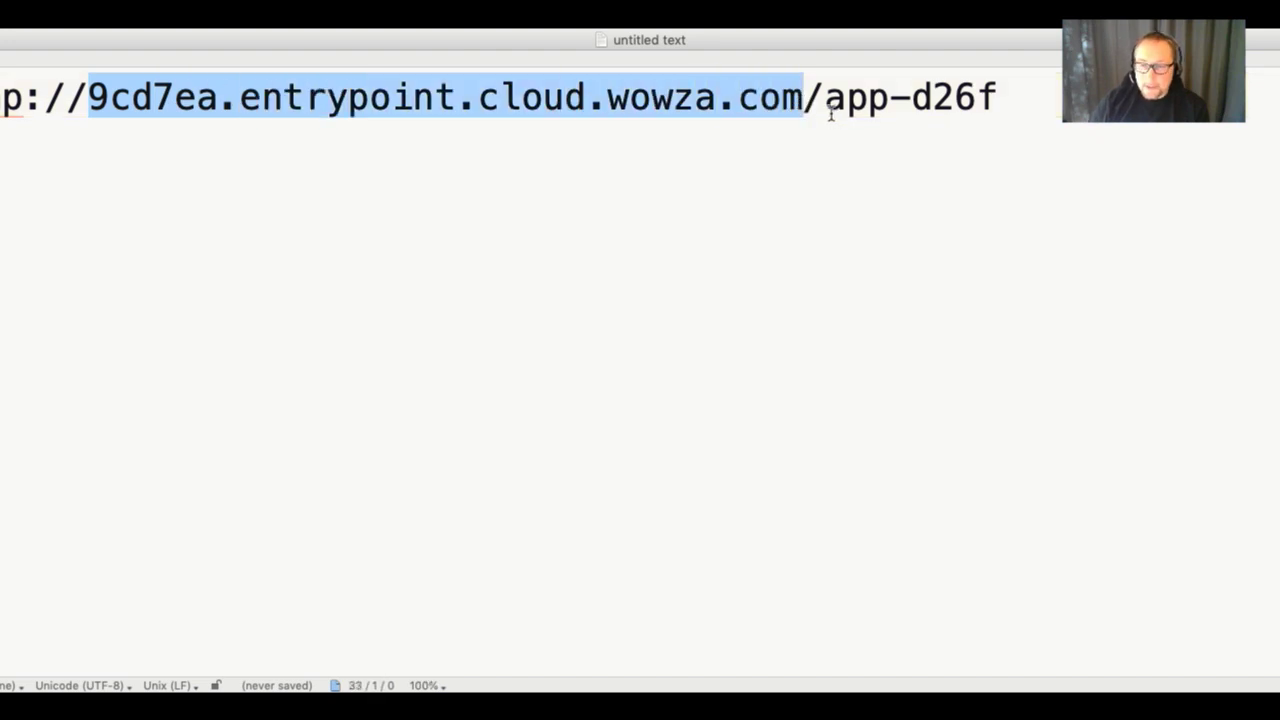
pyautogui.click(808, 100)
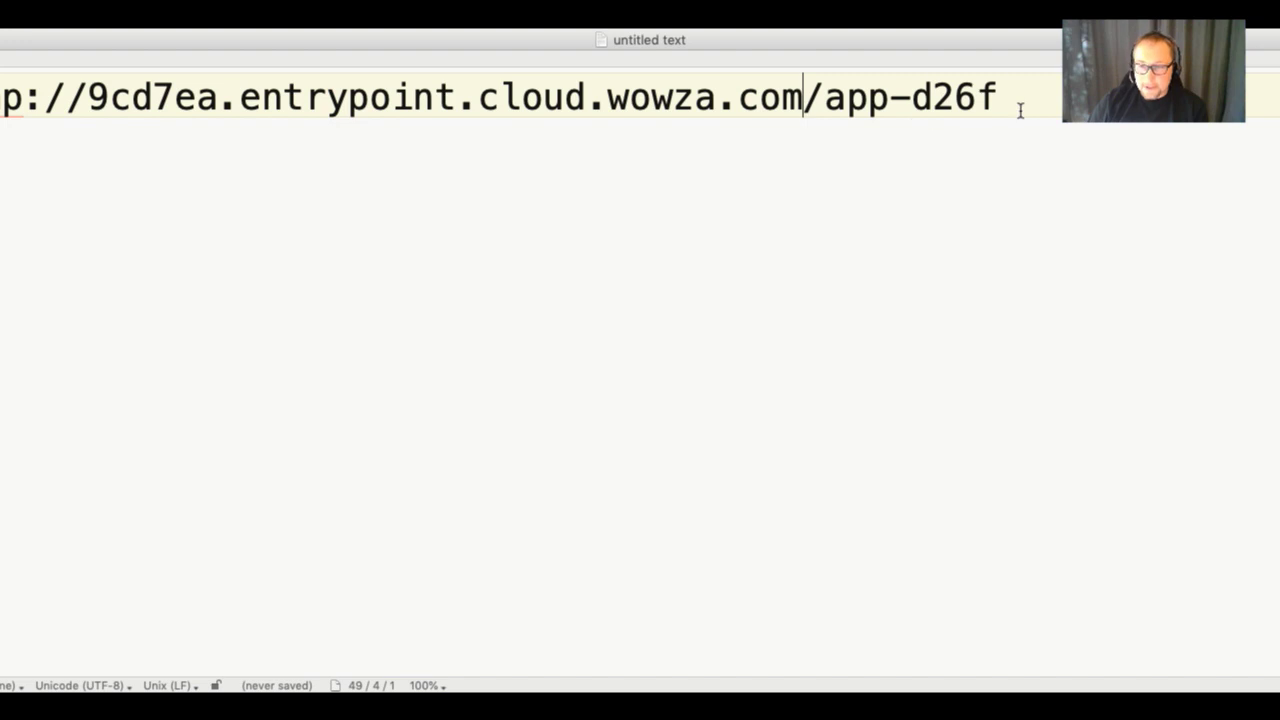
pyautogui.moveTo(1020, 109); pyautogui.dragTo(826, 114)
pyautogui.click(869, 102)
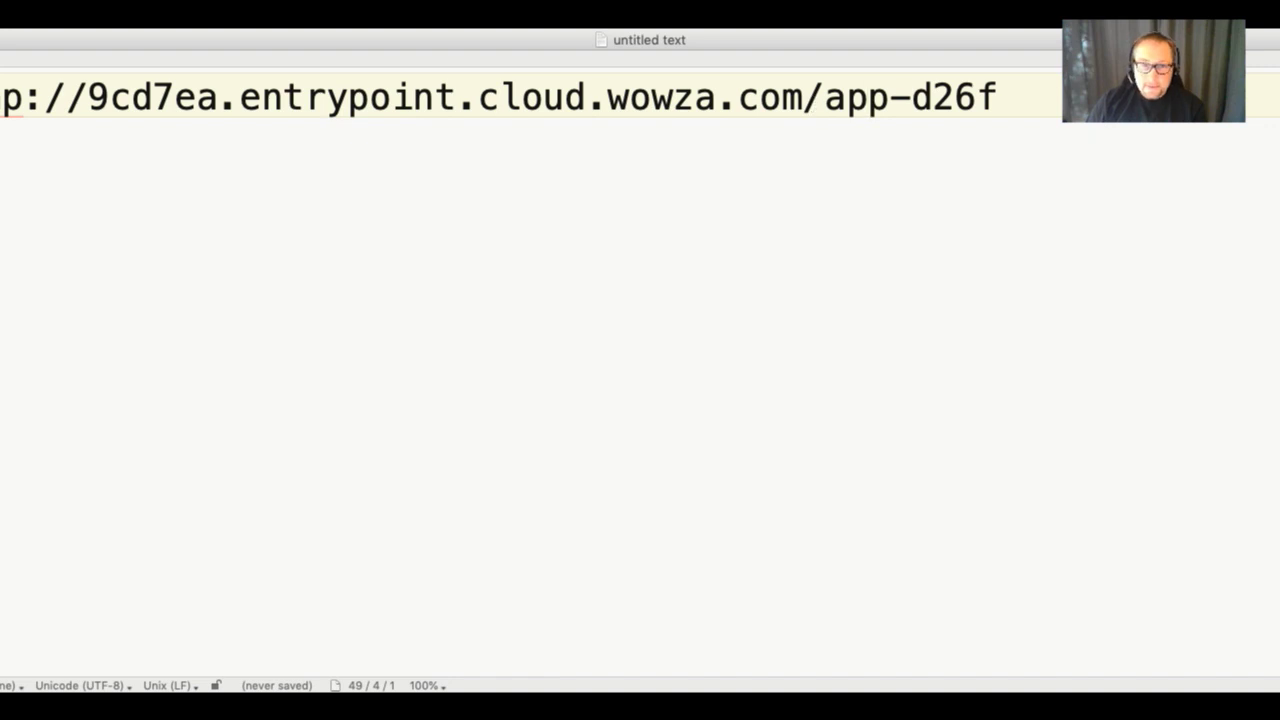
# Copy the stream name from the Wowza source connection information and append it after a slash to the RTMP address in the text editor.
pyautogui.press('super+Tab')
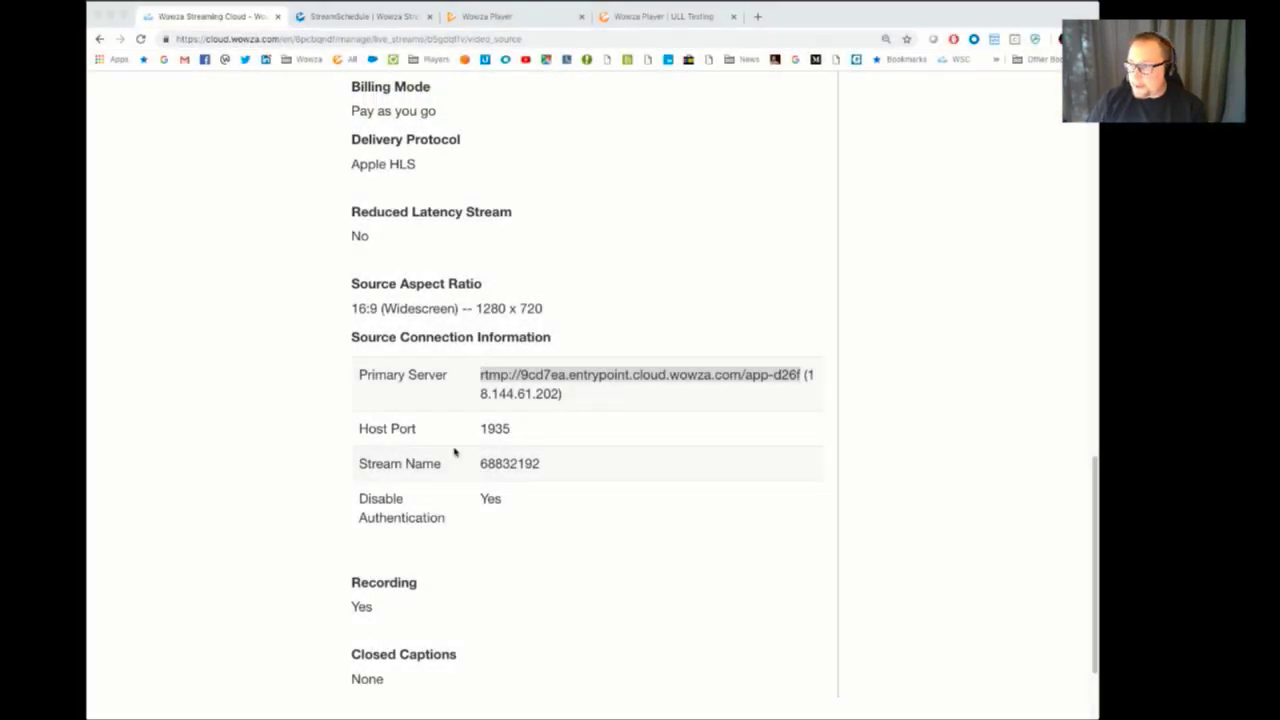
pyautogui.click(501, 465)
pyautogui.doubleClick(500, 466)
pyautogui.press('super+c')
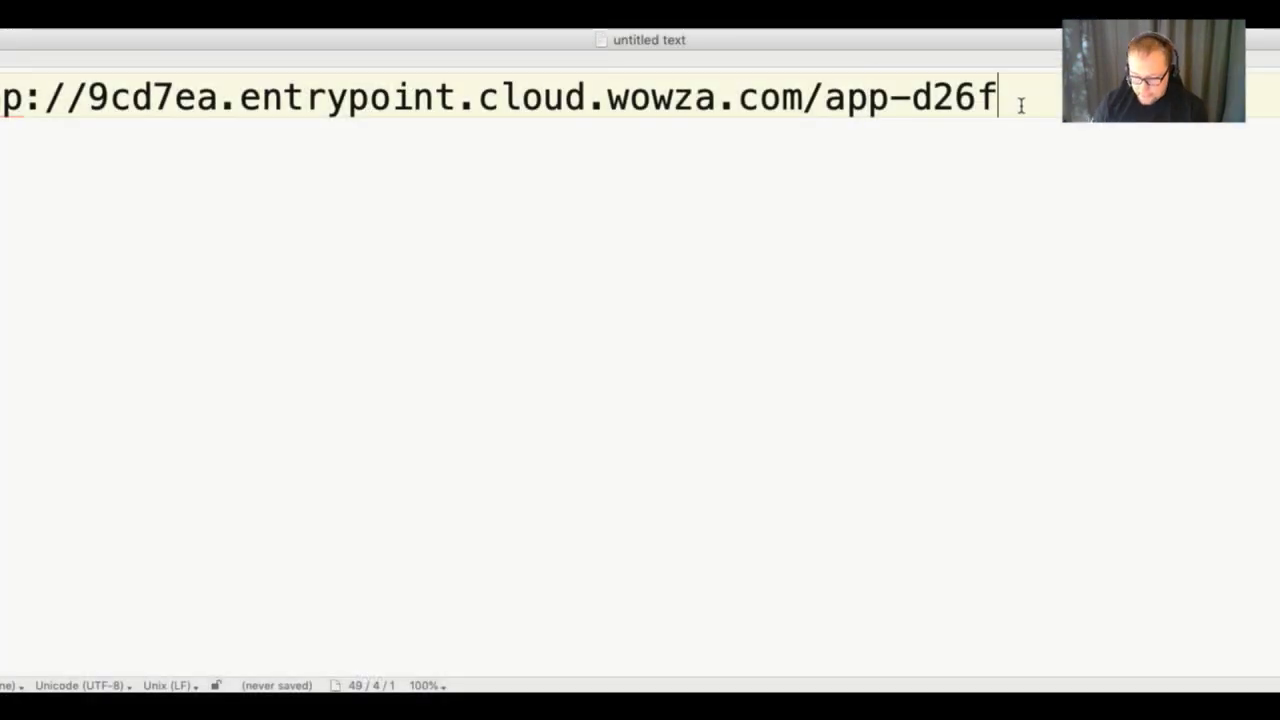
pyautogui.write('/')
pyautogui.press('super+v')
# Check the added slash, the stream name and the complete RTMP address in the text document.
pyautogui.doubleClick(1010, 106)
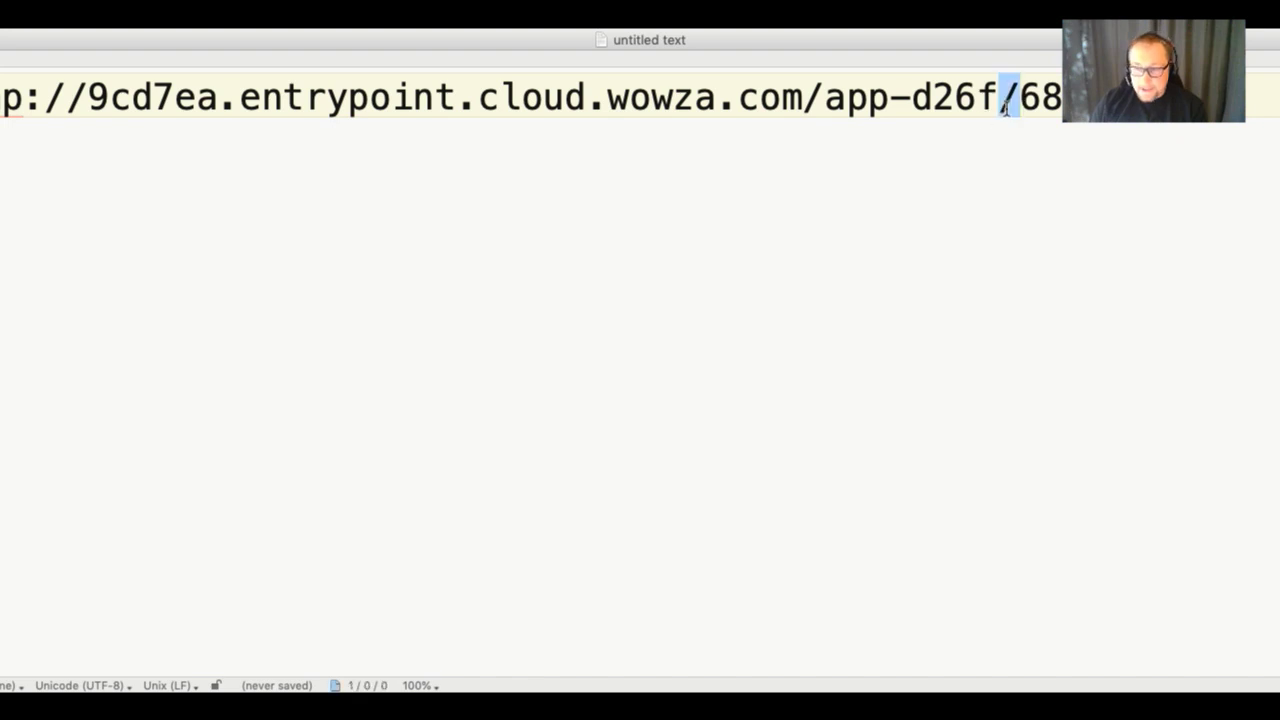
pyautogui.moveTo(1192, 100); pyautogui.dragTo(1021, 100)
pyautogui.click(1192, 100)
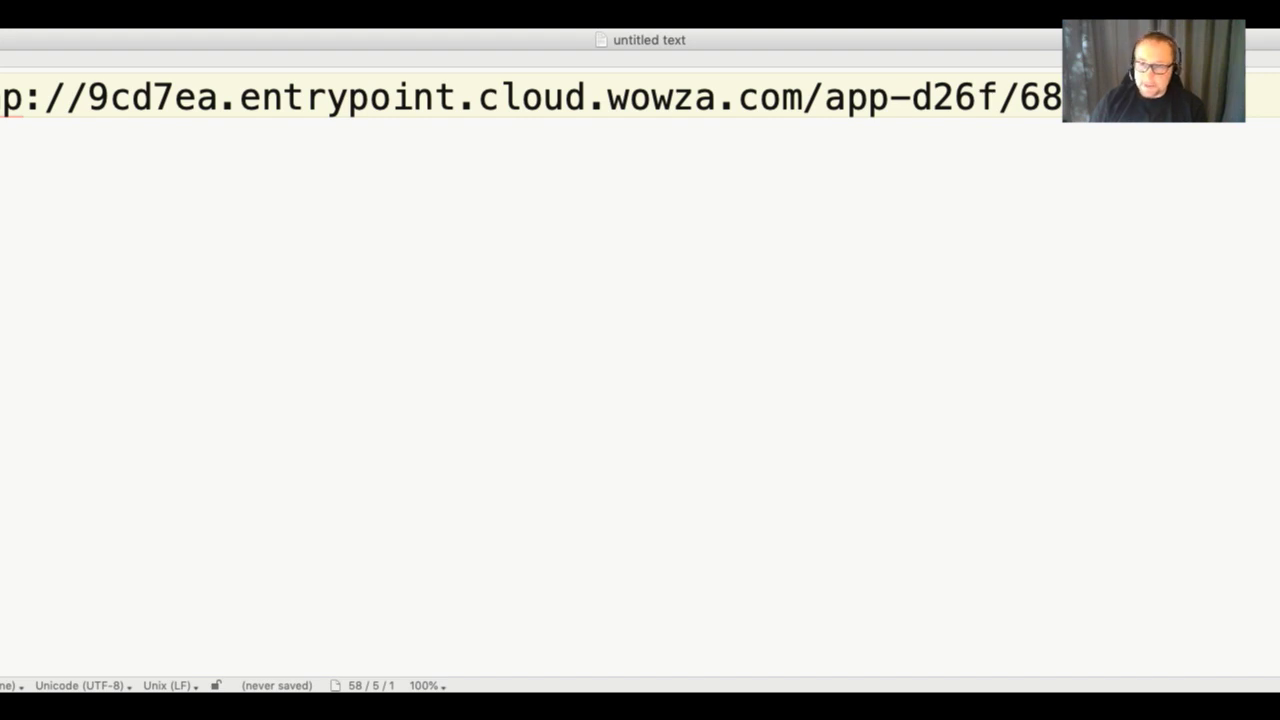
pyautogui.moveTo(1192, 100); pyautogui.dragTo(2, 100)
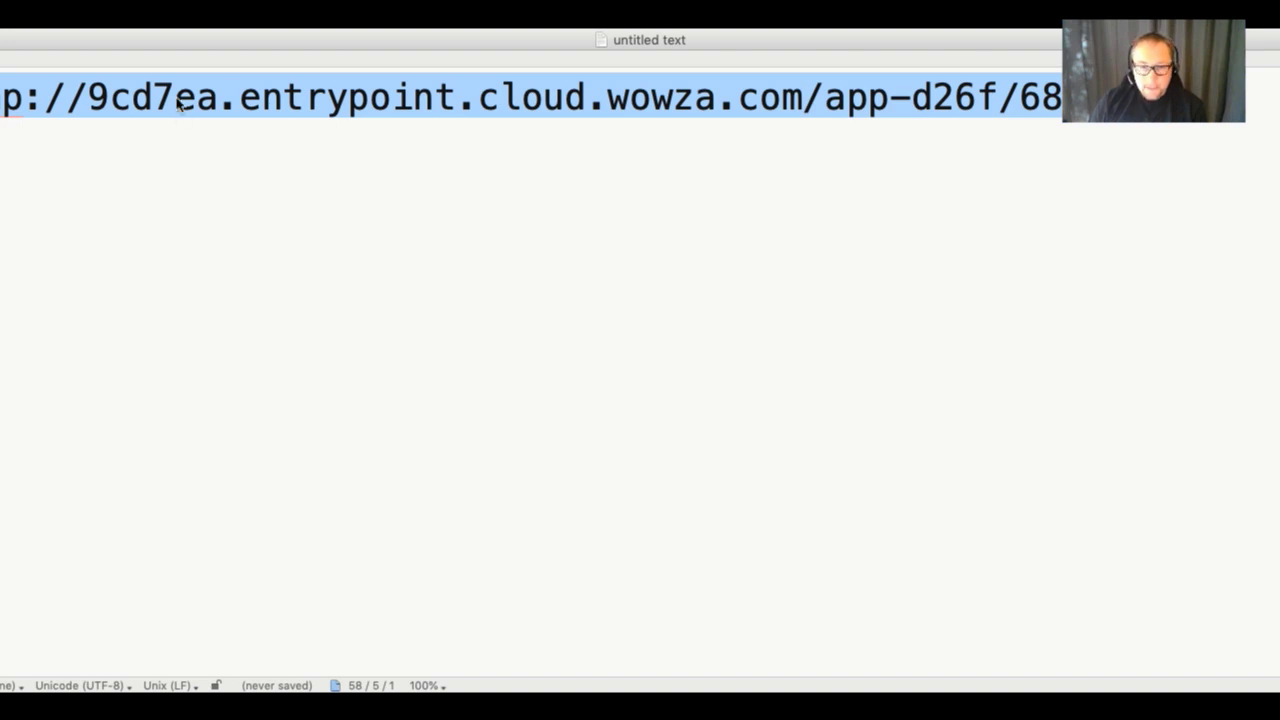
pyautogui.click(700, 290)
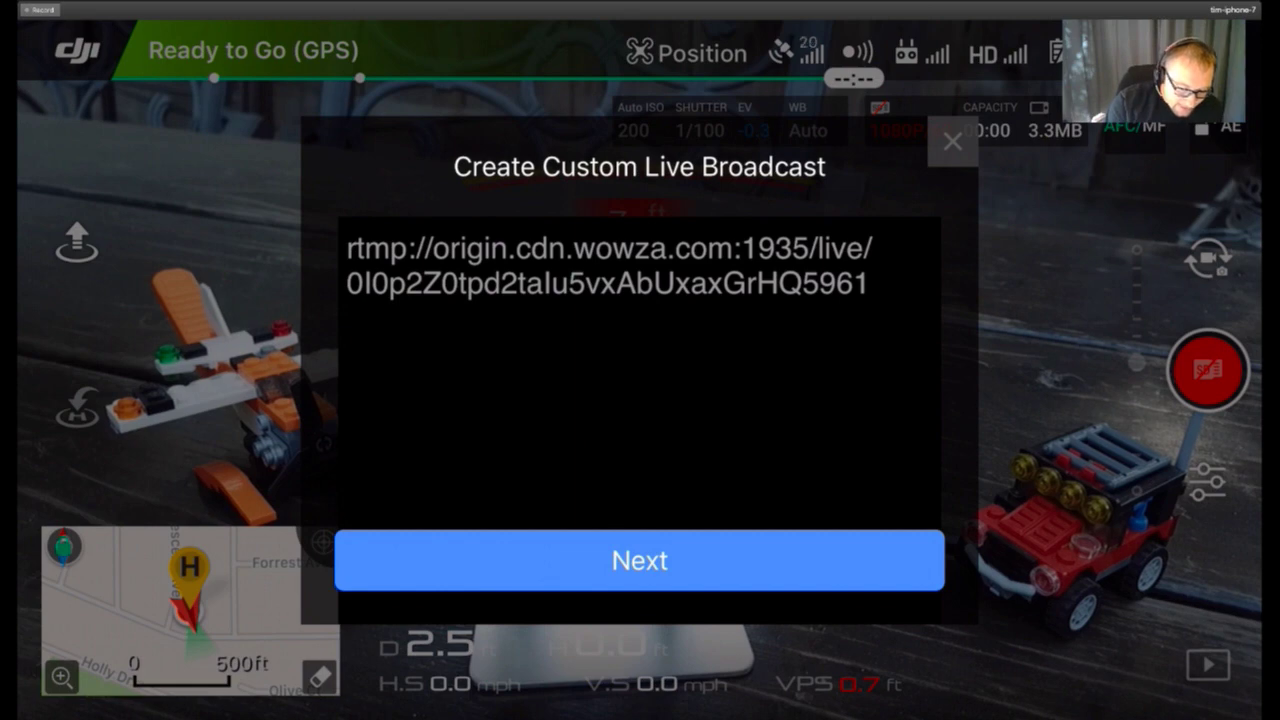
# In the DJI app's custom live broadcast form, replace the old address with the copied Wowza RTMP address including the stream name, and continue.
pyautogui.click(639, 360)
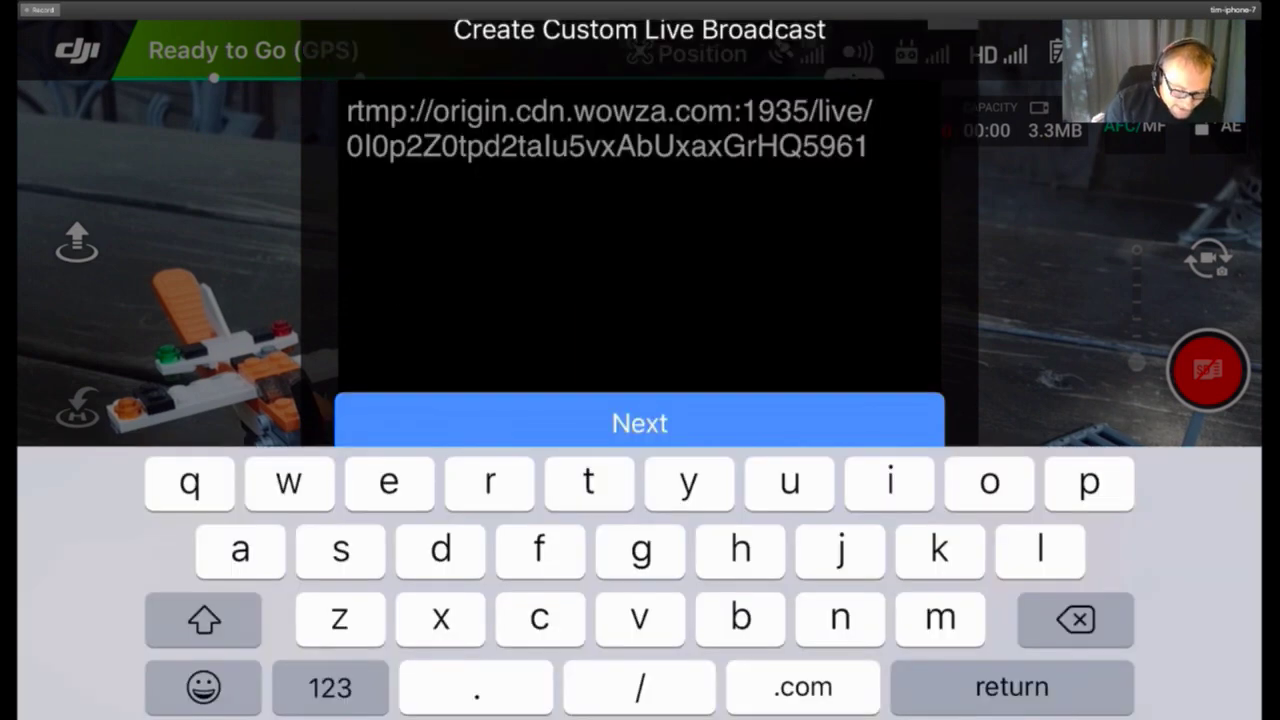
pyautogui.click(868, 146)
pyautogui.click(954, 63)
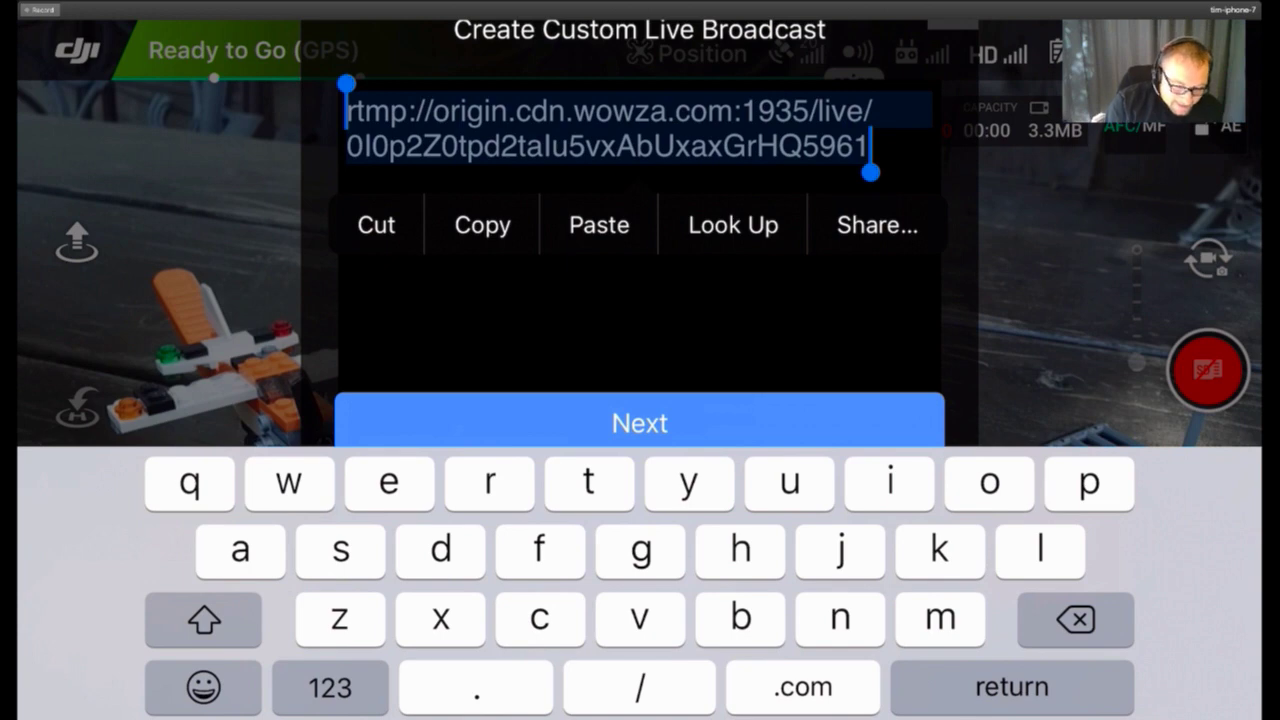
pyautogui.press('BackSpace')
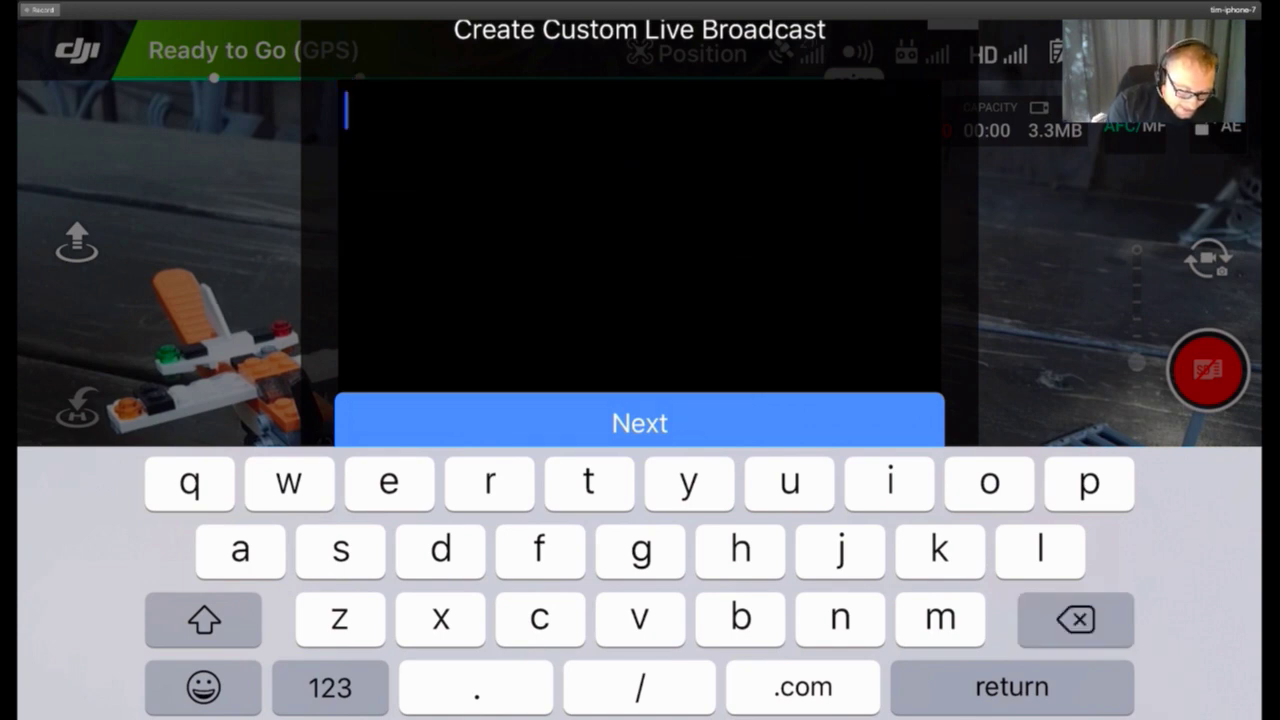
pyautogui.click(346, 110)
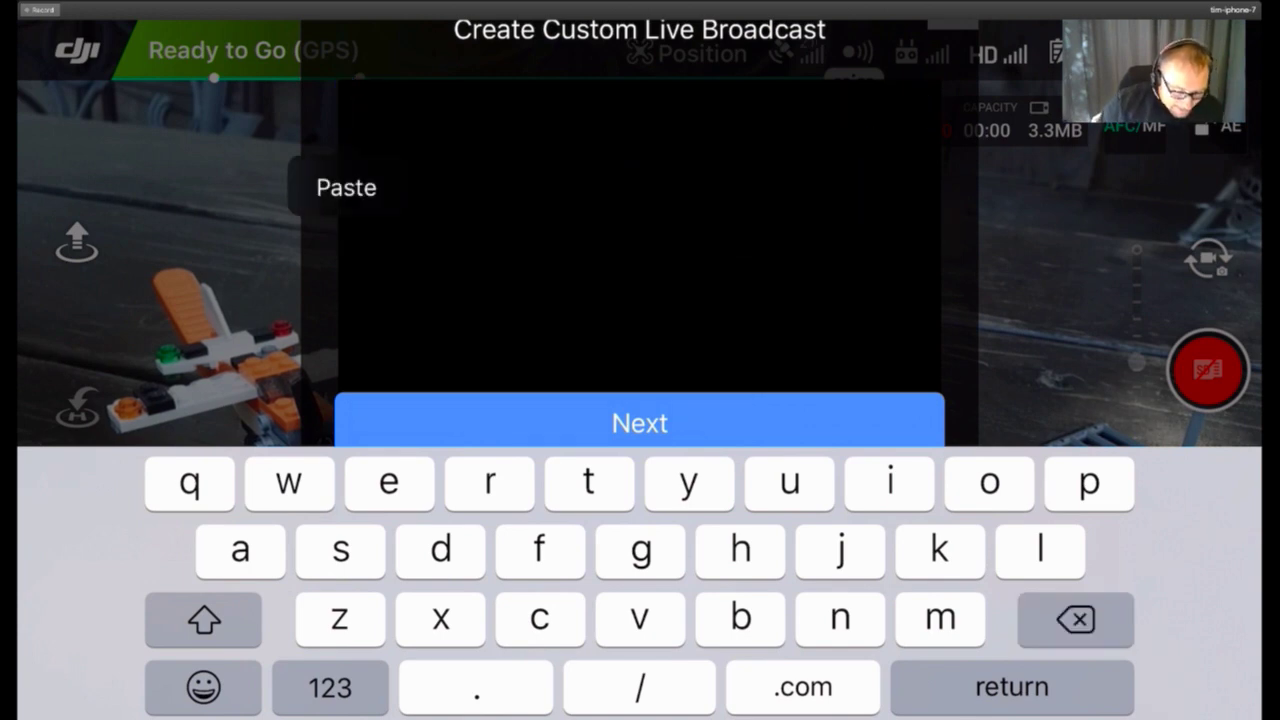
pyautogui.click(343, 186)
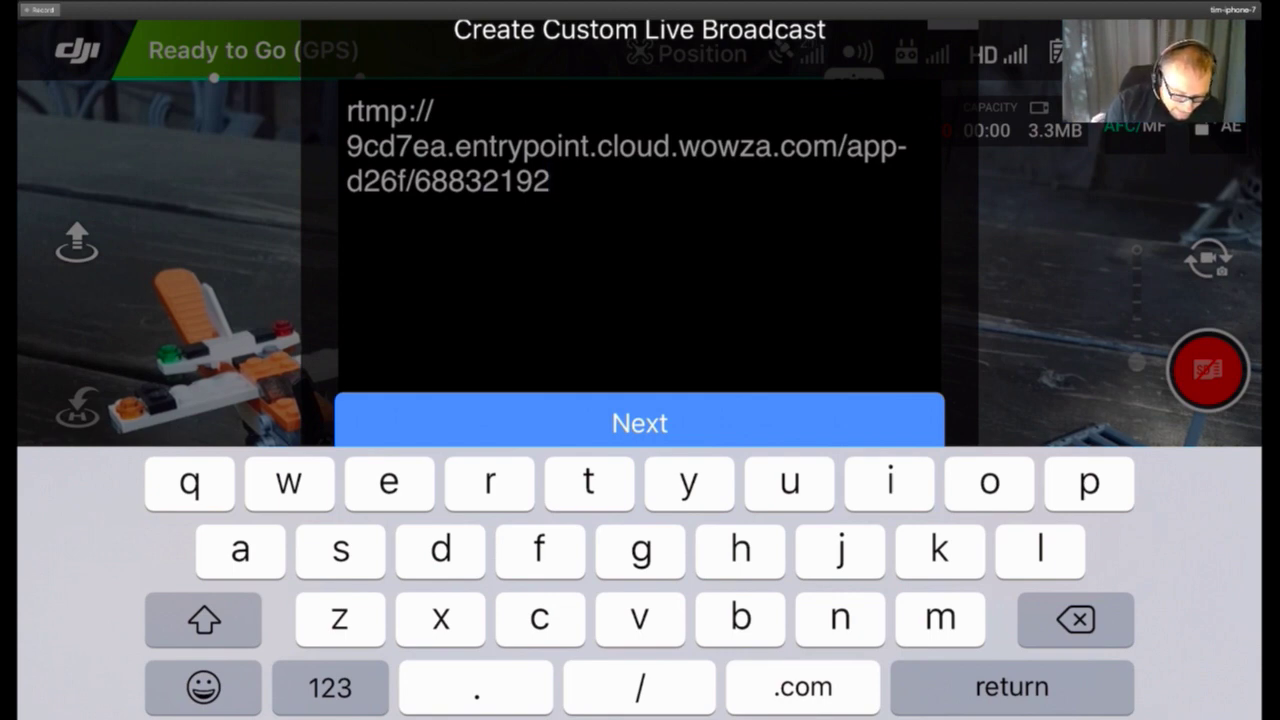
pyautogui.click(549, 182)
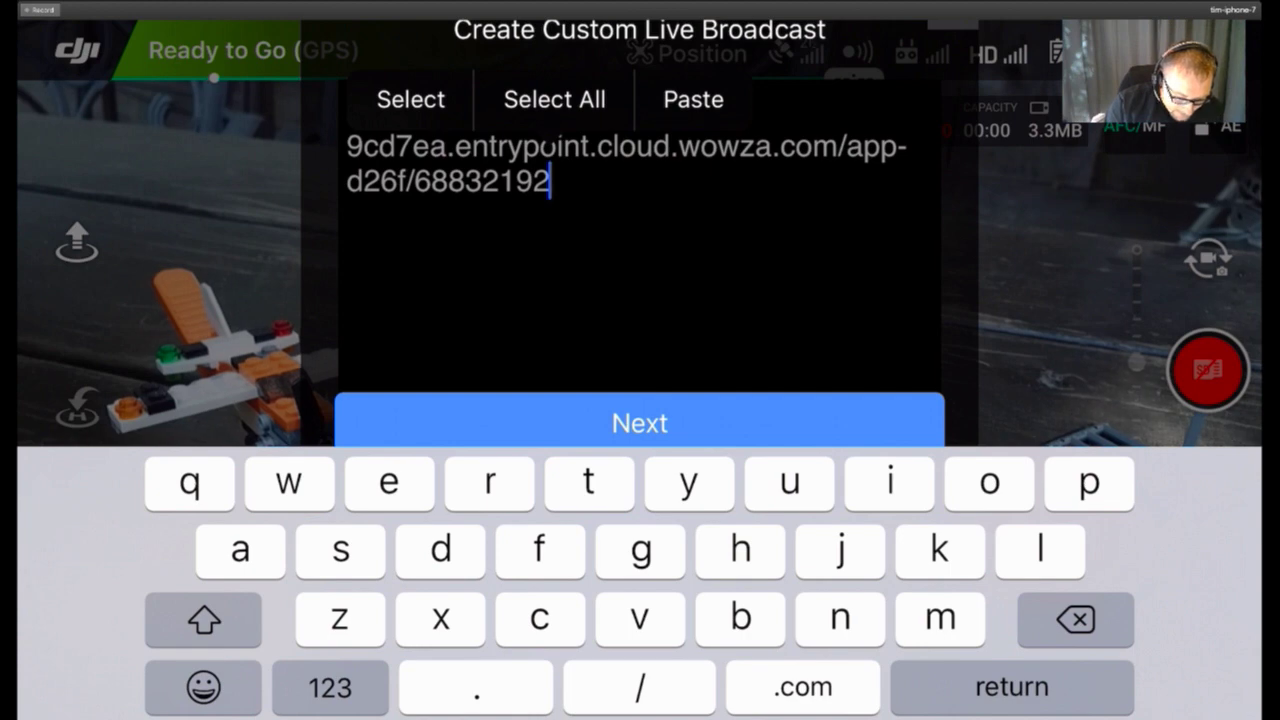
pyautogui.click(640, 423)
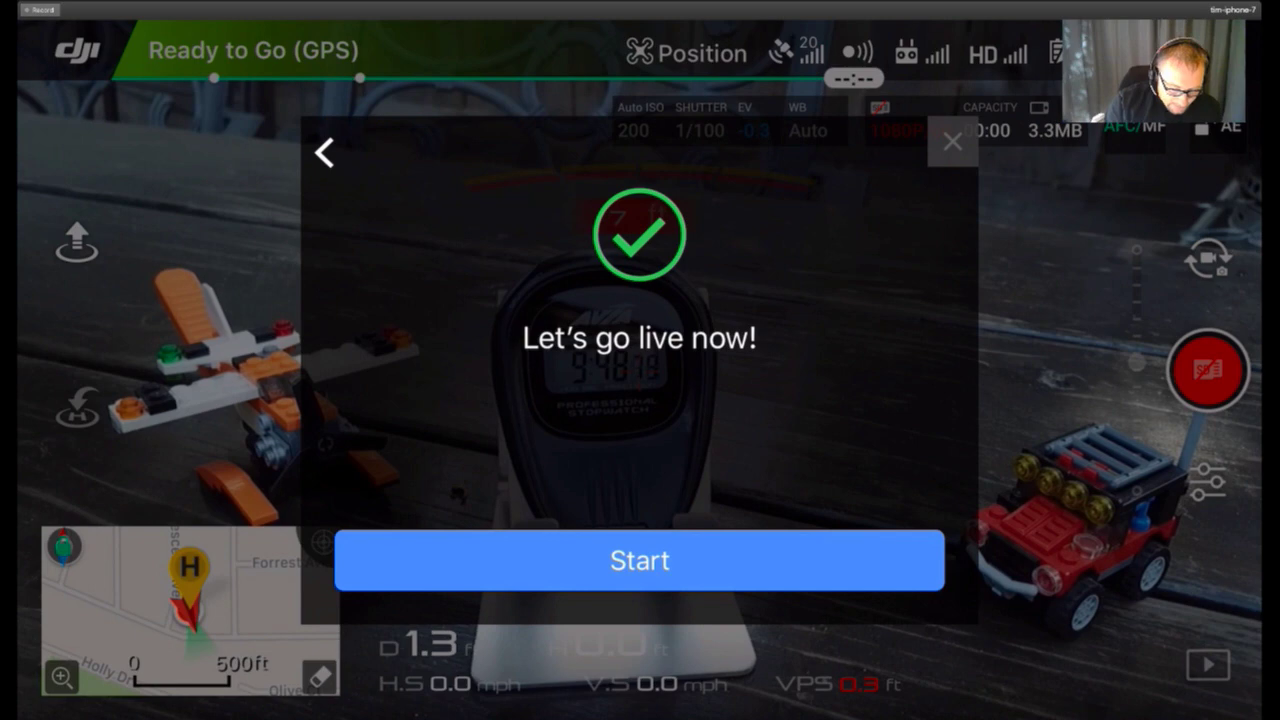
# Start the DJI live broadcast, and in Wowza Streaming Cloud check the live stream's video thumbnail and statistics in its overview.
pyautogui.click(640, 560)
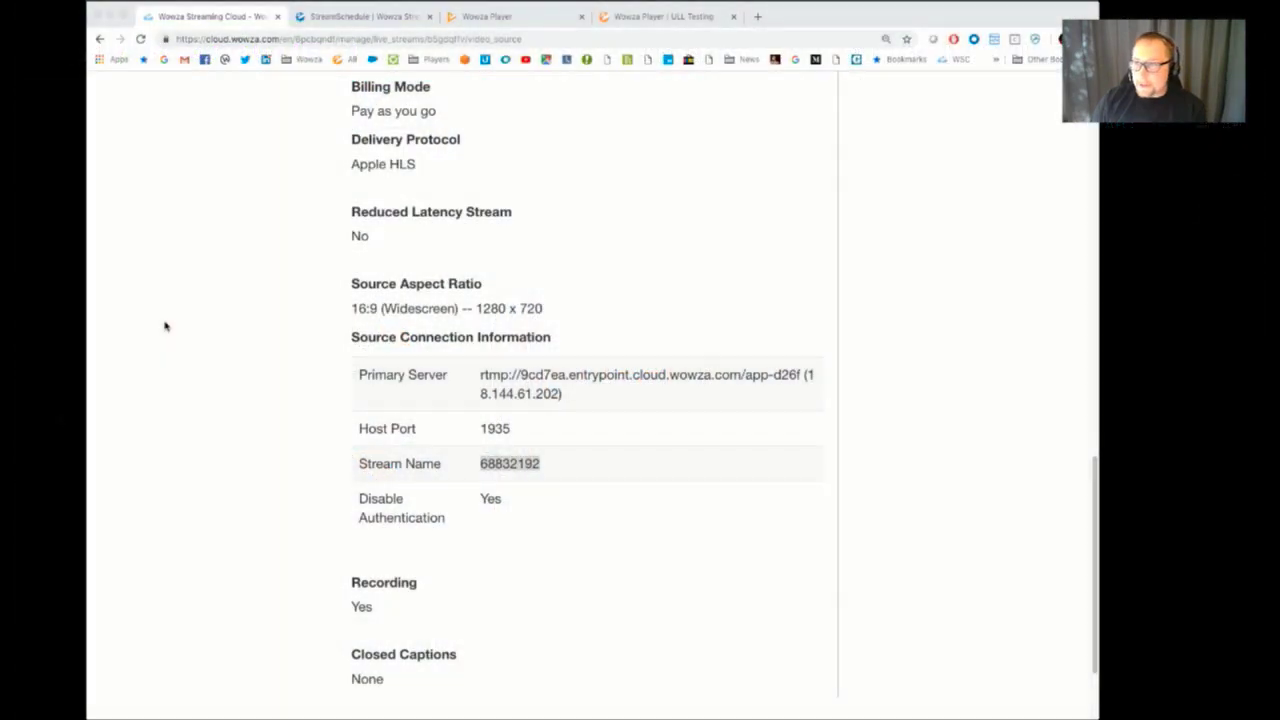
pyautogui.scroll(11, 292, 314)
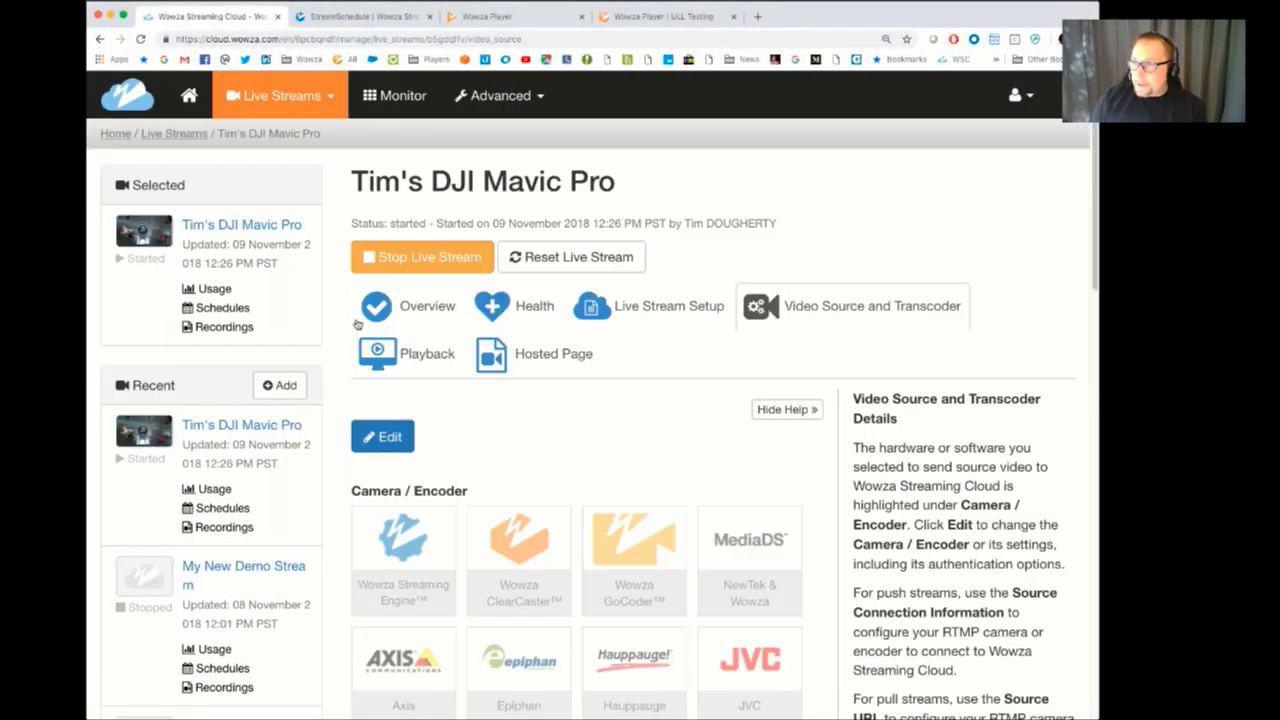
pyautogui.click(392, 308)
pyautogui.scroll(-2, 403, 422)
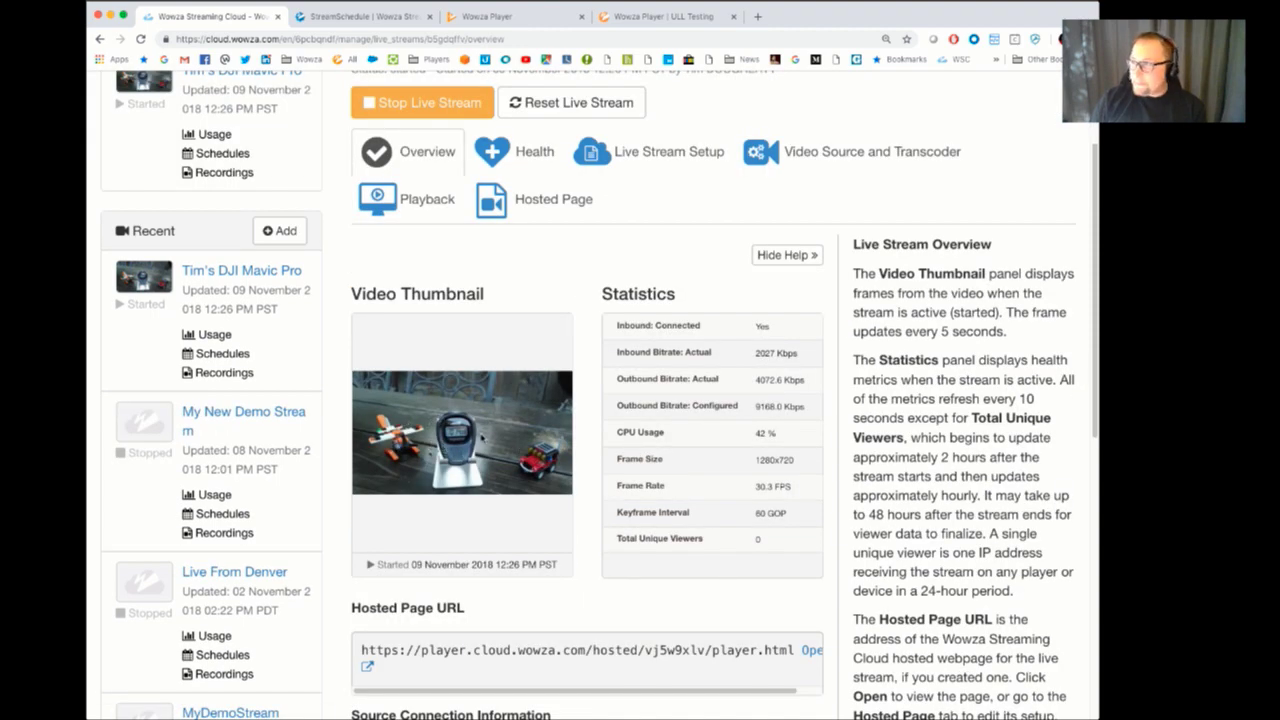
pyautogui.scroll(2, 482, 430)
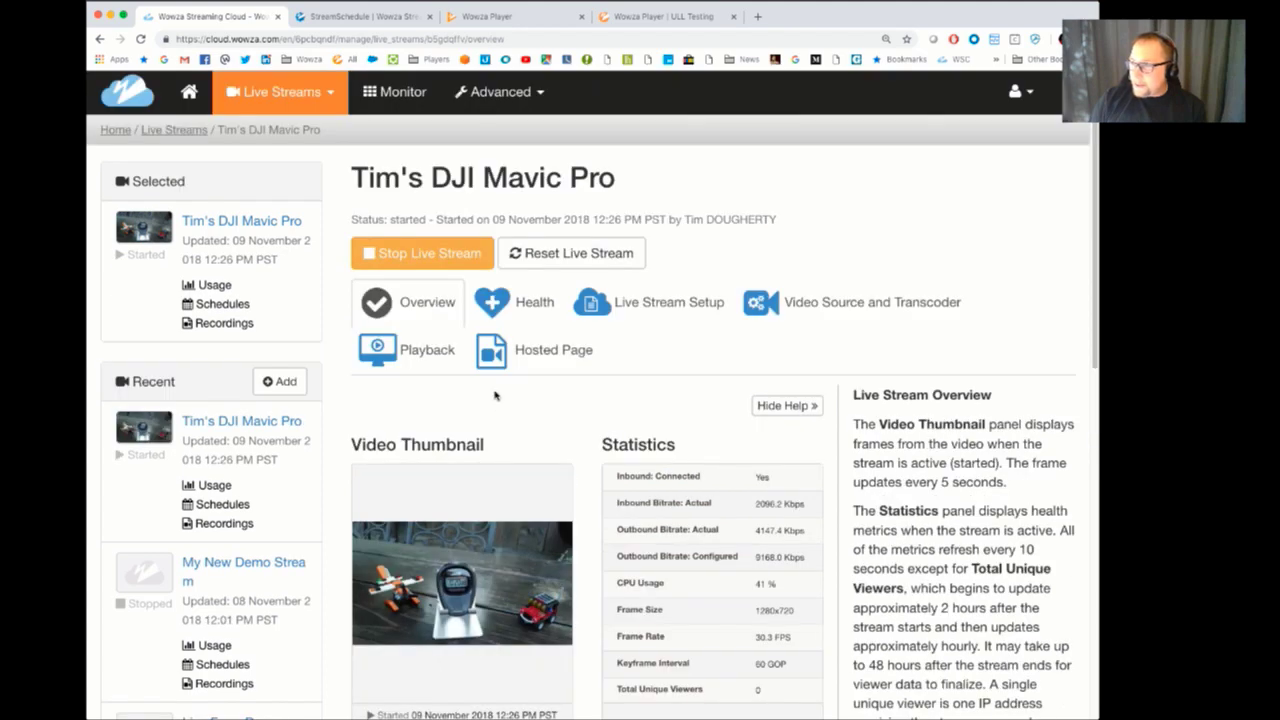
# View the drone's live video in the stream's playback player preview and check the player's bitrate options.
pyautogui.click(413, 352)
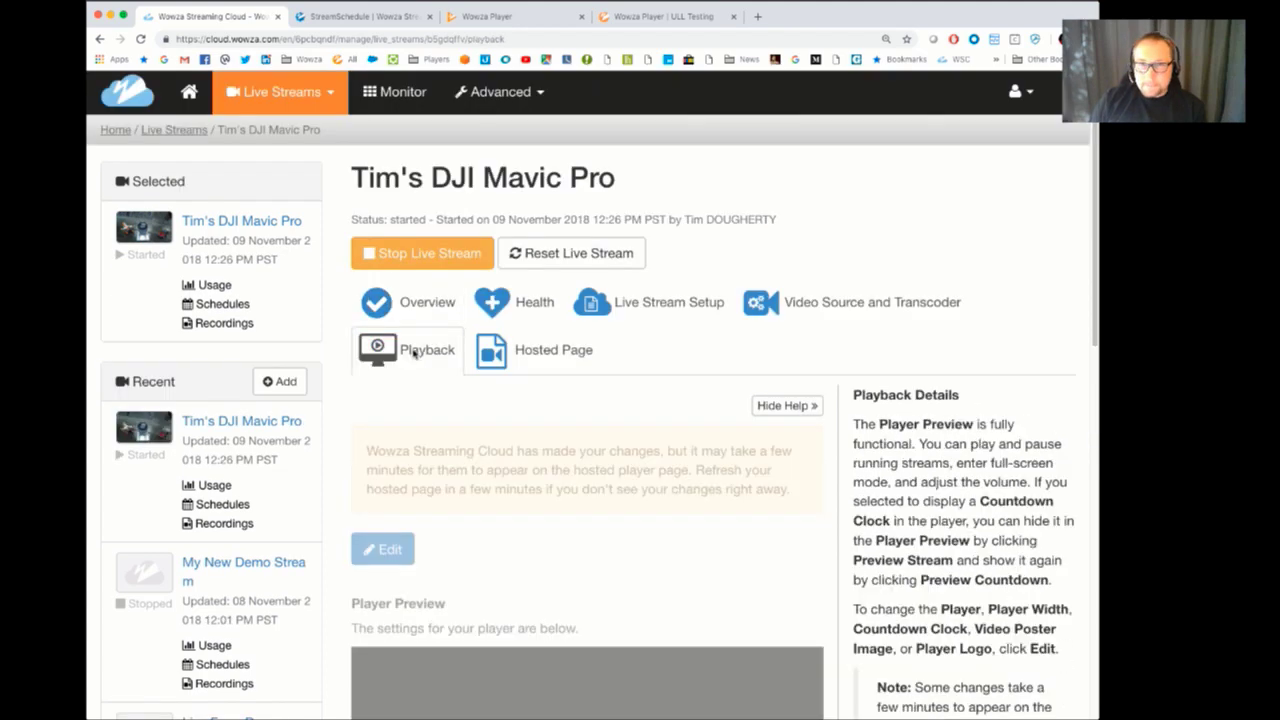
pyautogui.scroll(-1, 449, 425)
pyautogui.scroll(-5, 449, 425)
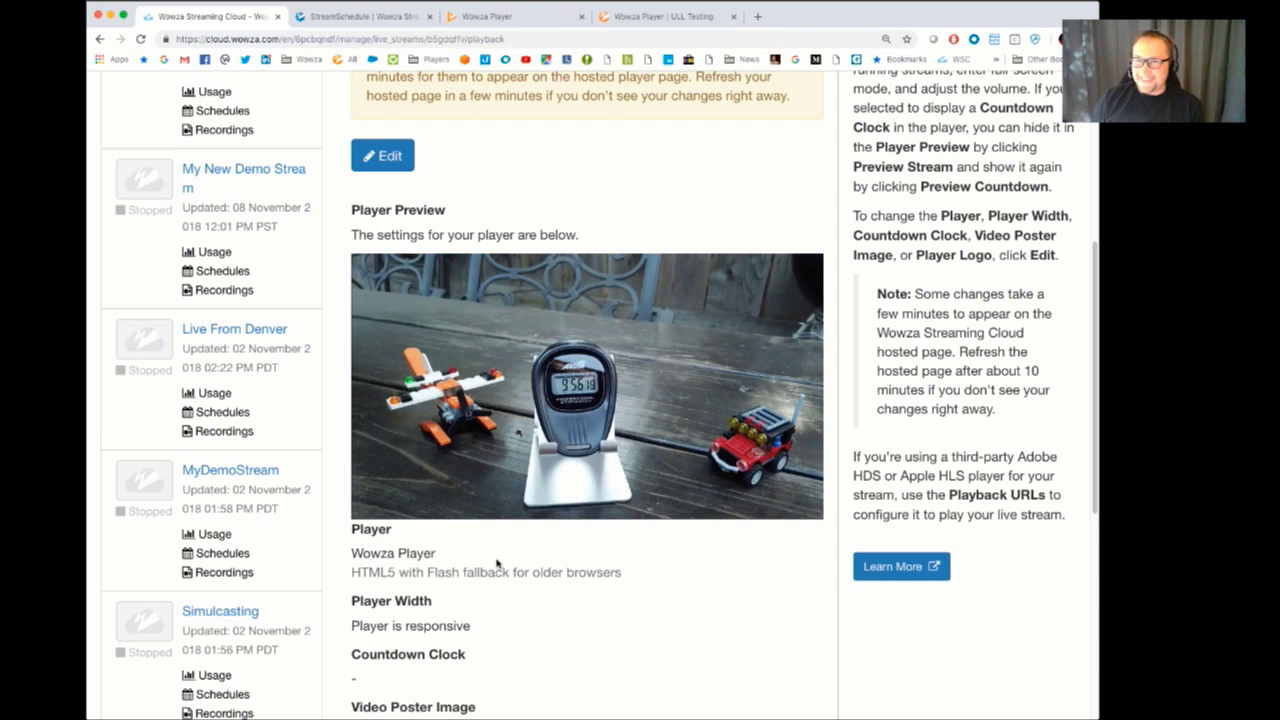
pyautogui.moveTo(552, 410)
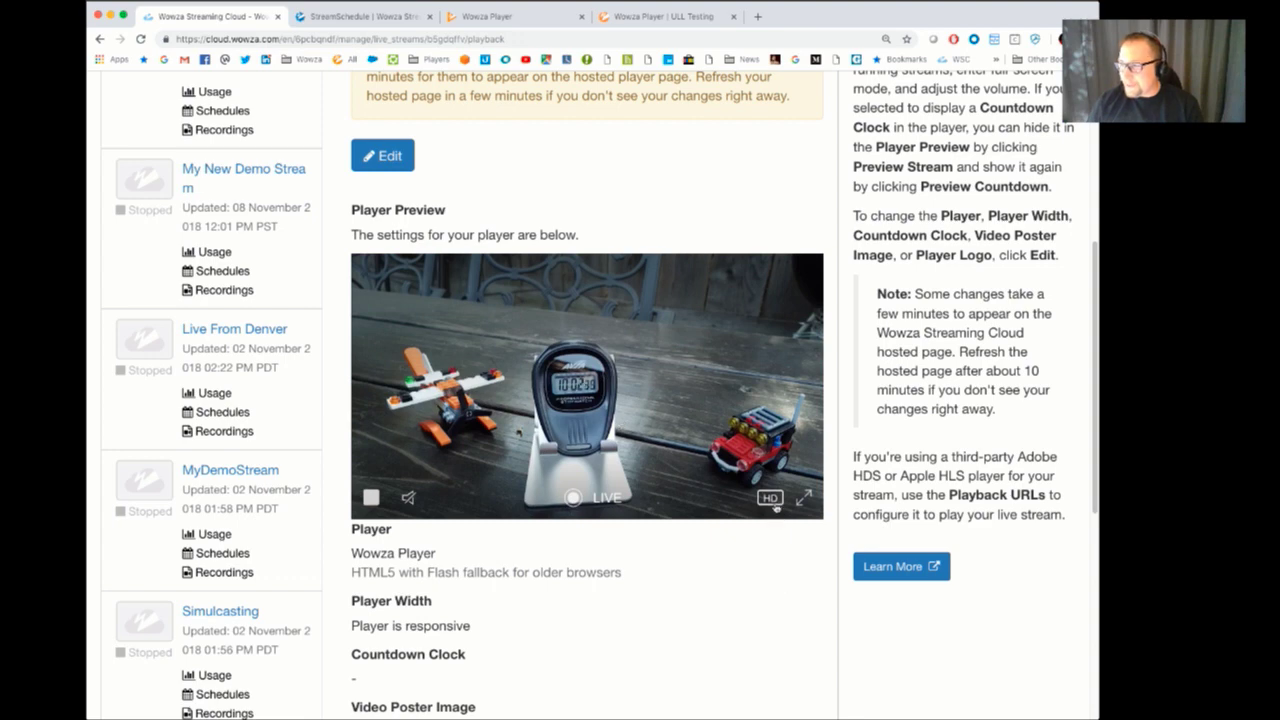
pyautogui.click(770, 498)
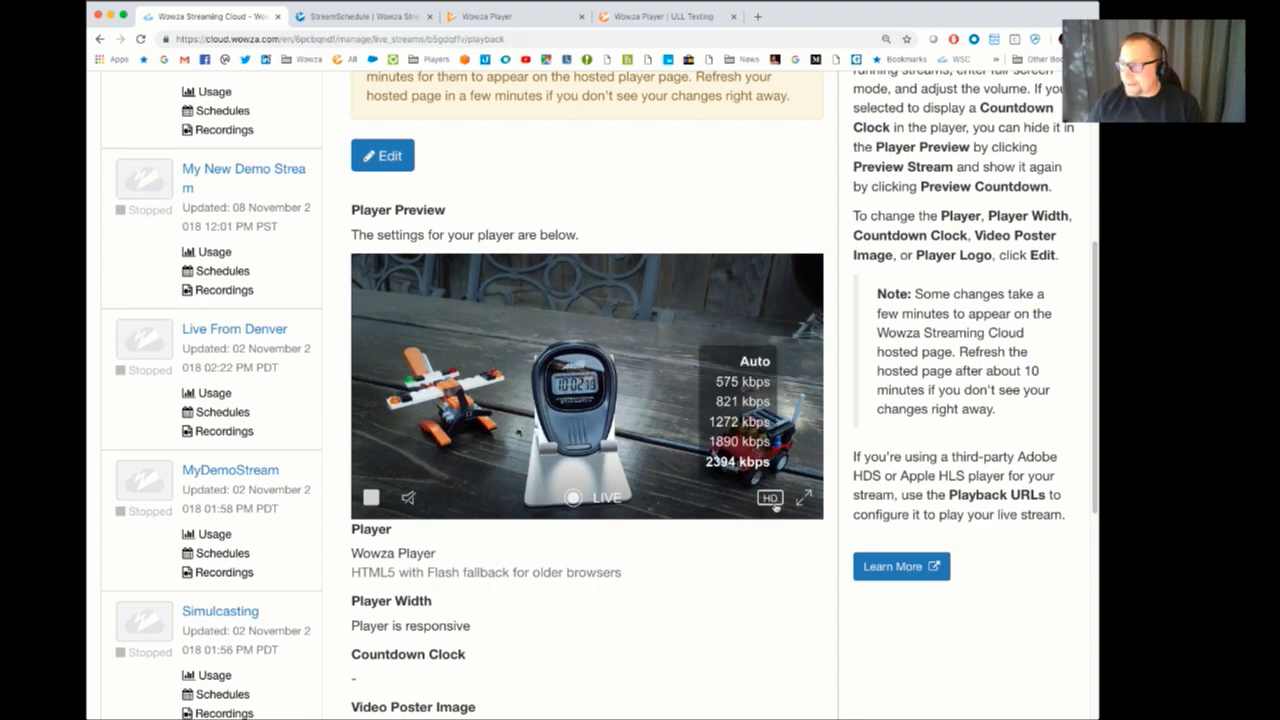
pyautogui.click(752, 383)
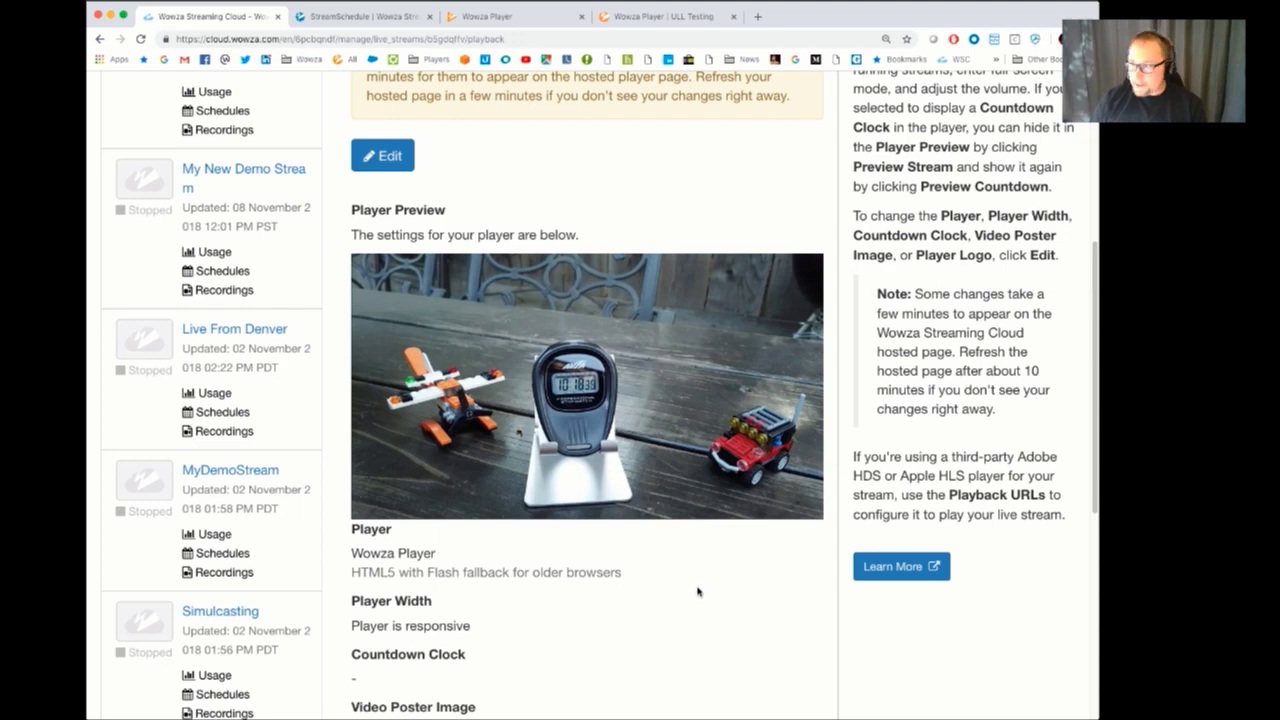
# Examine the full player embed code in the stream's playback details.
pyautogui.scroll(-1, 697, 590)
pyautogui.scroll(-2, 688, 580)
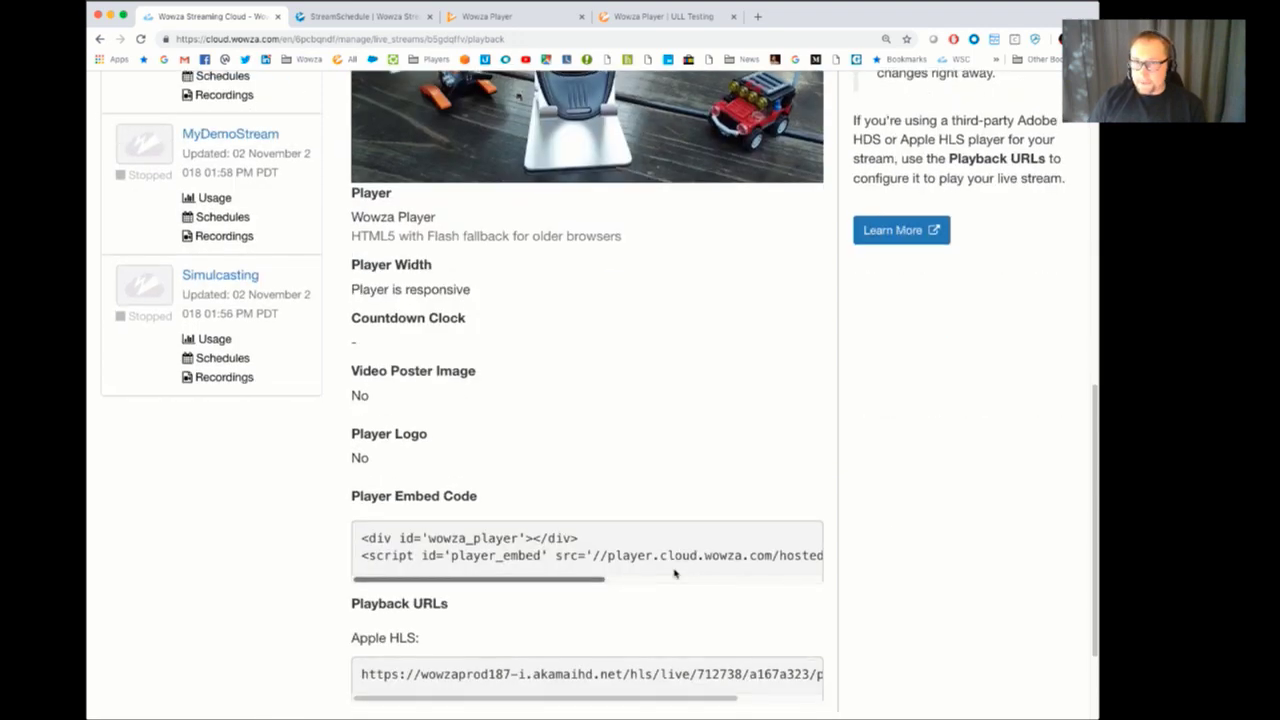
pyautogui.moveTo(362, 538); pyautogui.dragTo(834, 560)
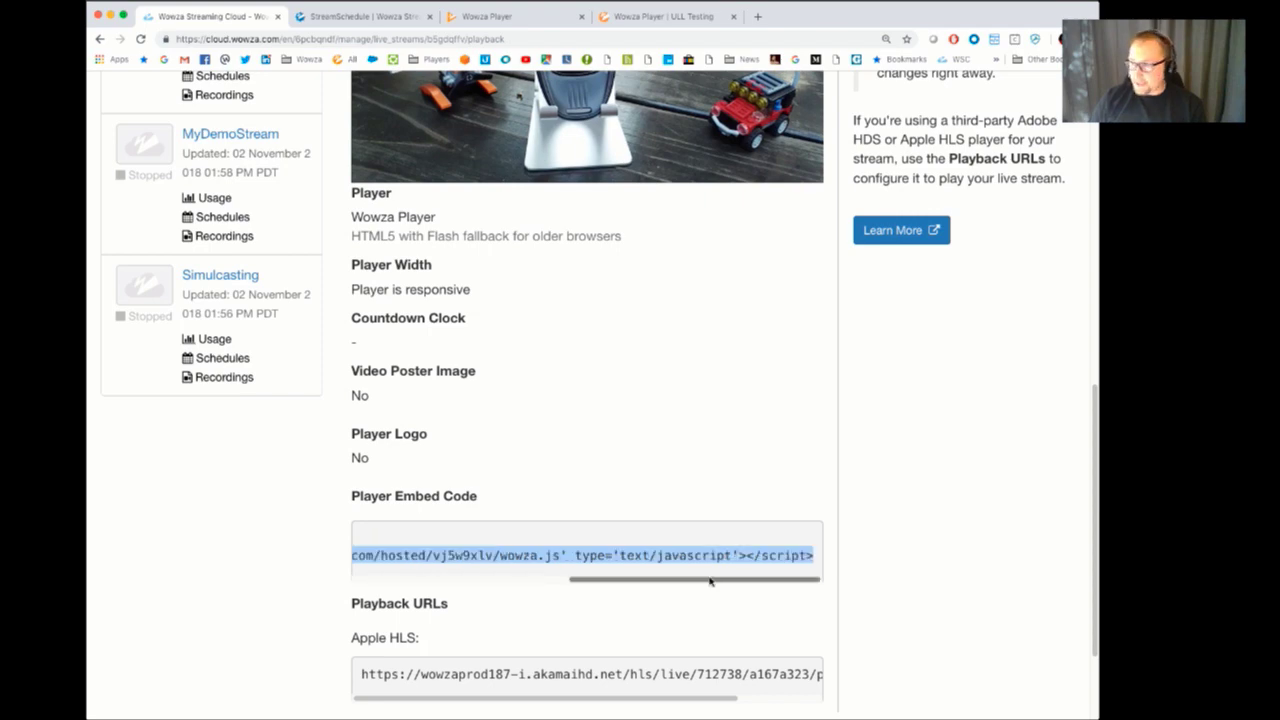
pyautogui.moveTo(710, 583); pyautogui.dragTo(438, 588)
pyautogui.click(362, 541)
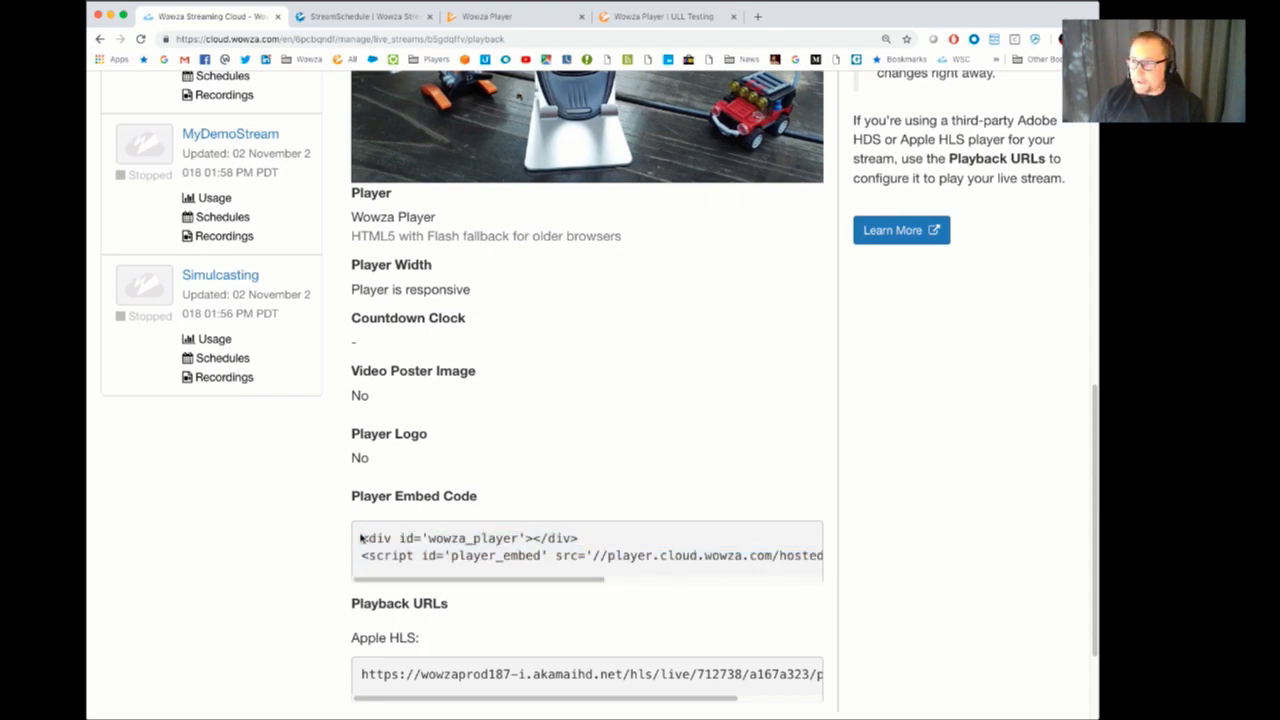
pyautogui.scroll(3, 478, 532)
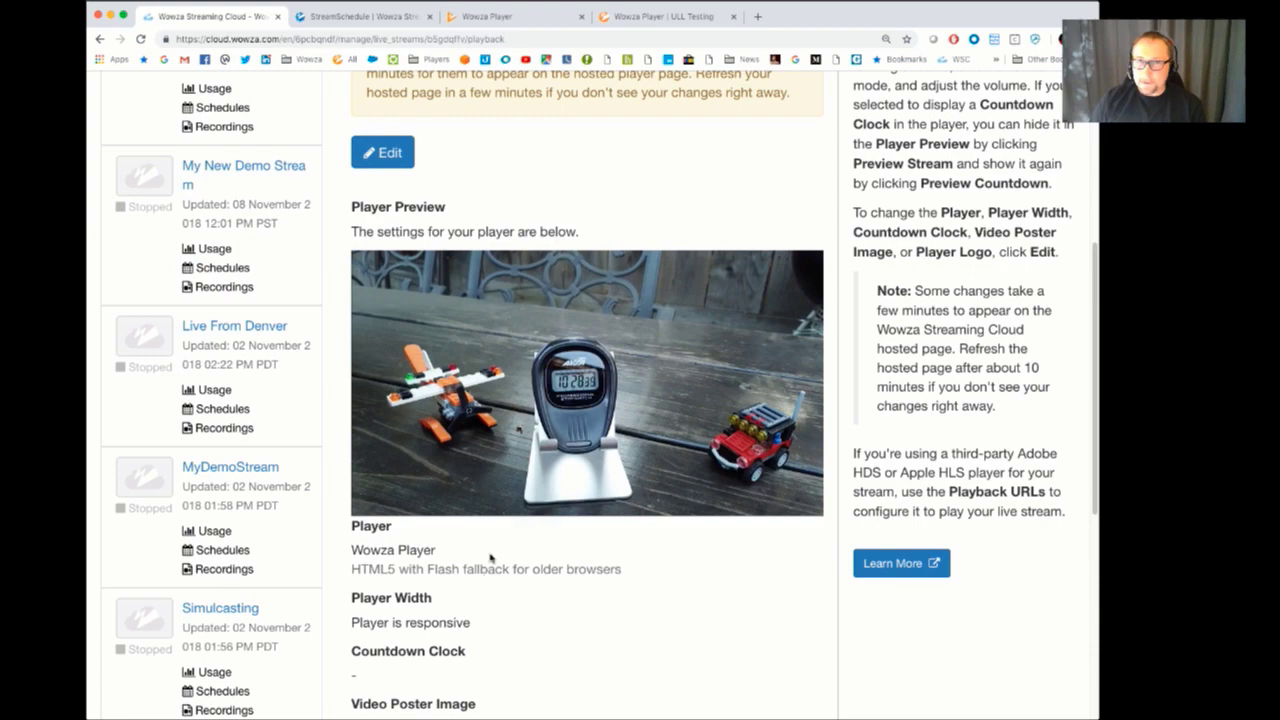
pyautogui.scroll(4, 490, 558)
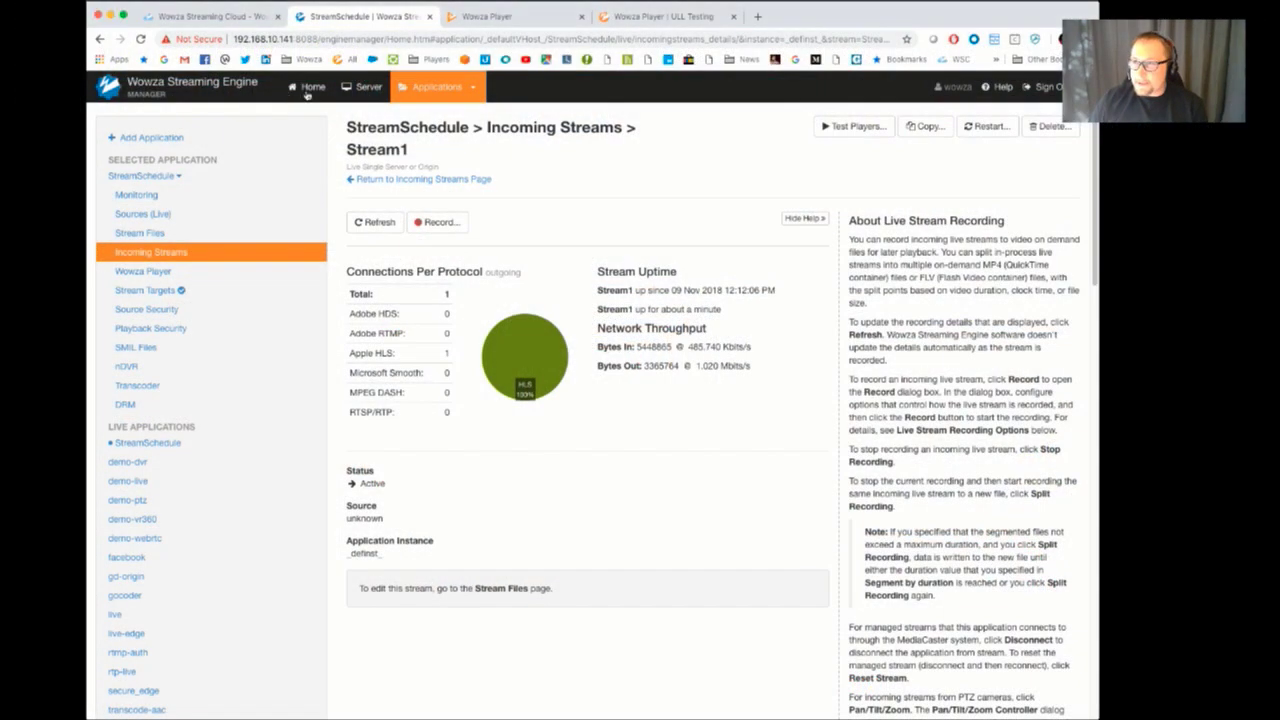
# Show the Wowza Streaming Engine Manager home page and examine the server IP address and port in its web address.
pyautogui.click(307, 90)
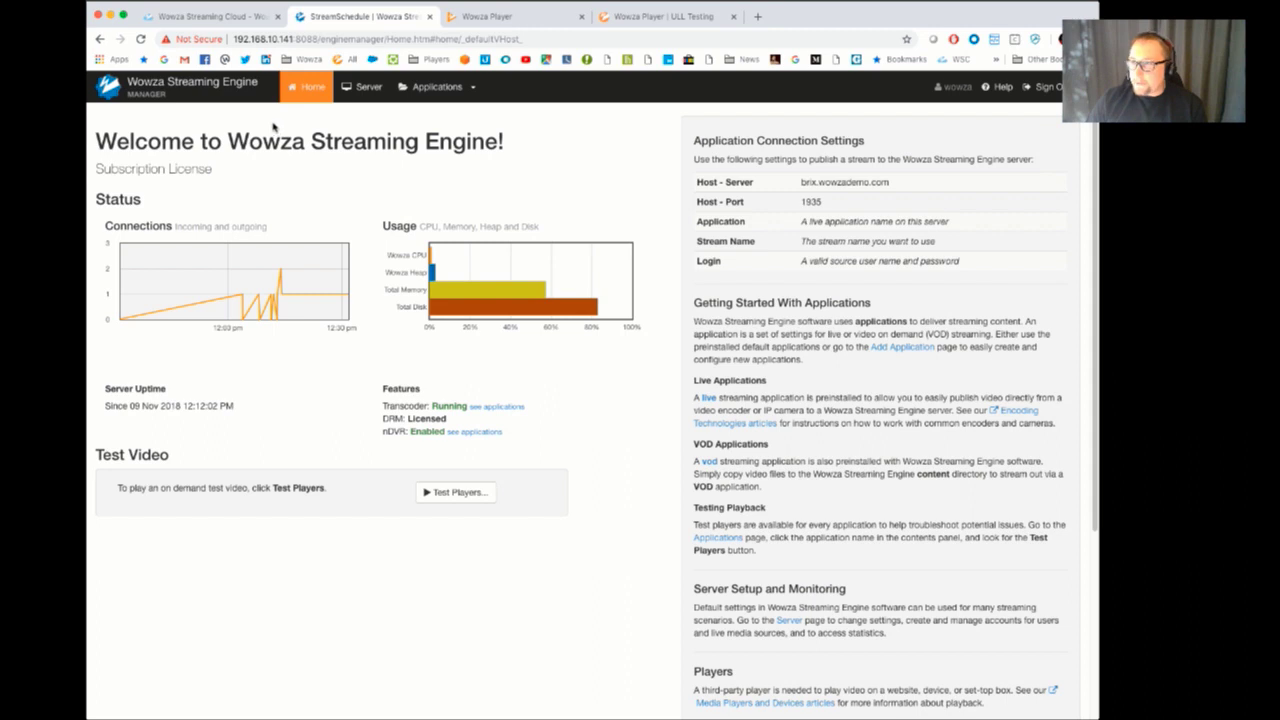
pyautogui.click(278, 40)
pyautogui.keyDown('shift'); pyautogui.click(290, 40); pyautogui.keyUp('shift')
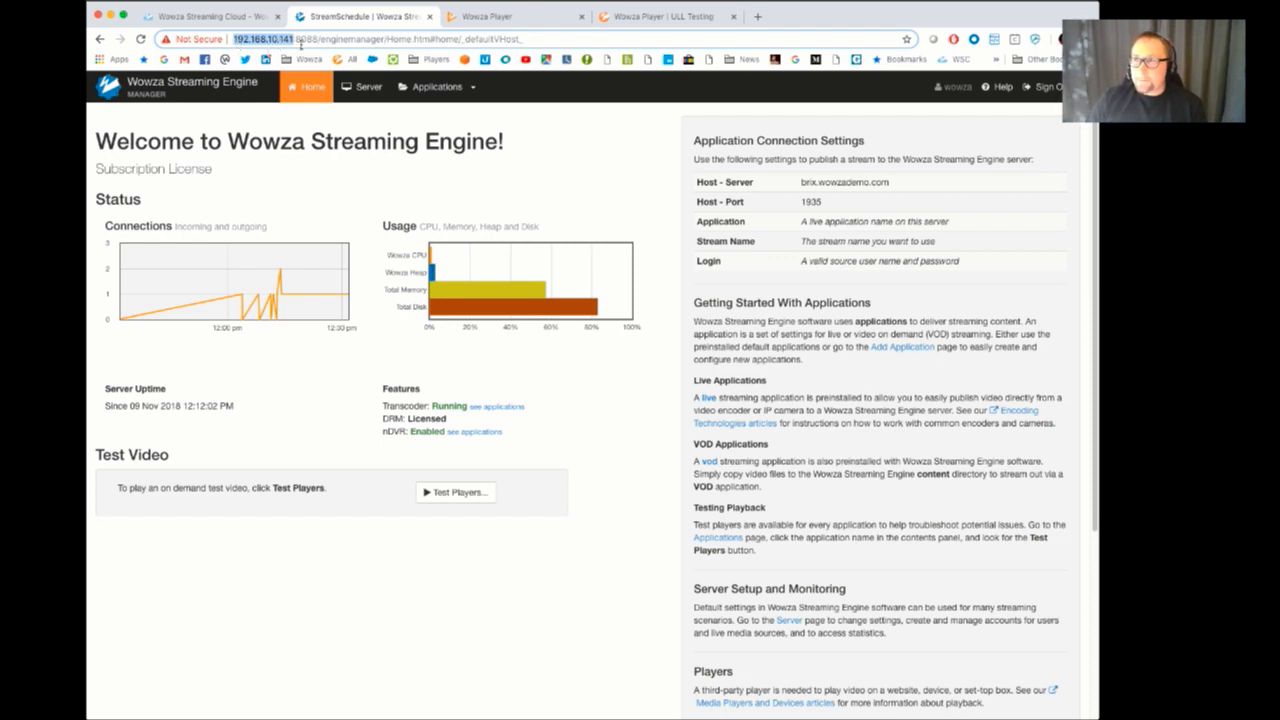
pyautogui.doubleClick(306, 40)
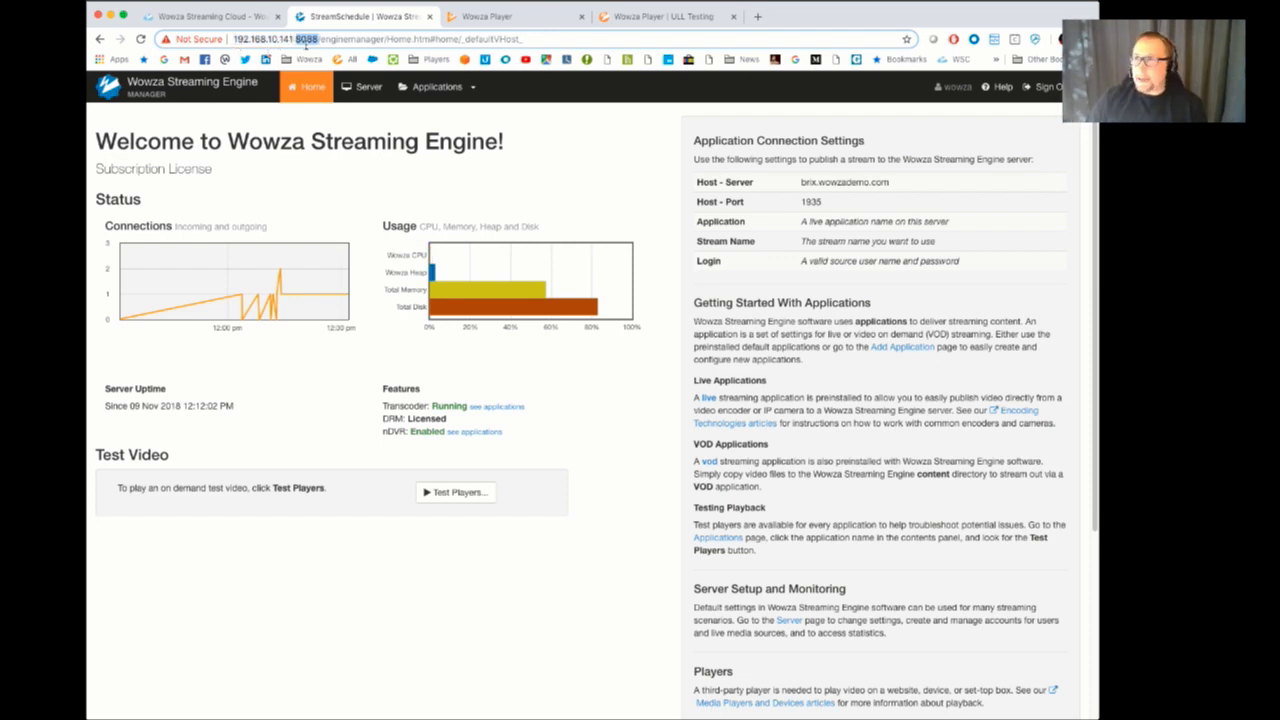
pyautogui.click(315, 140)
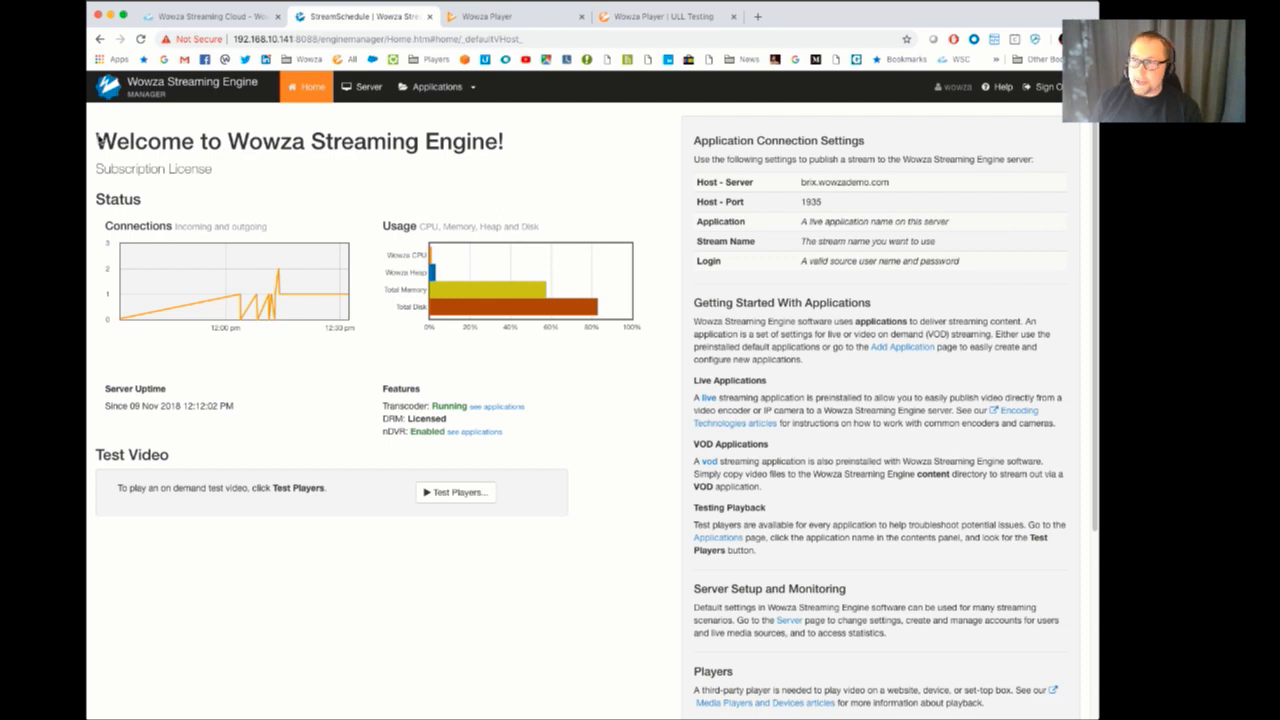
# Enlarge the Engine Manager page and open the setup of the live application named live.
pyautogui.click(414, 90)
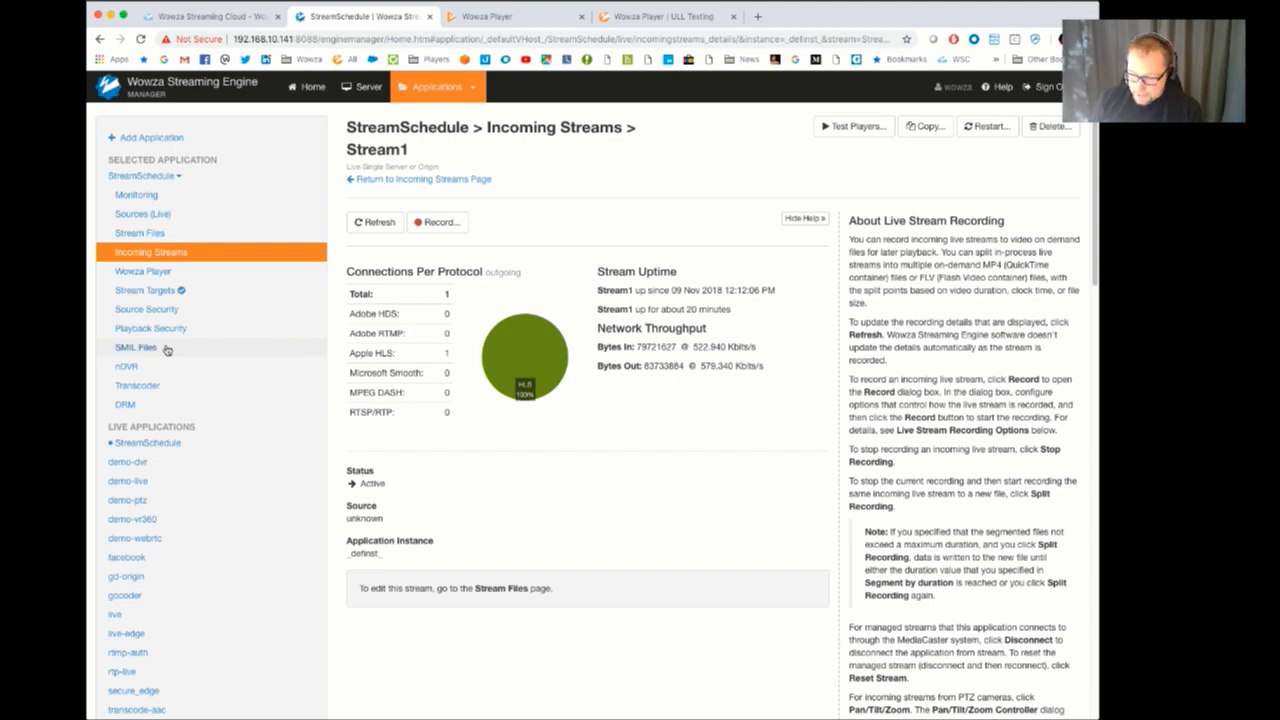
pyautogui.press('super+equal')
pyautogui.press('super+equal')
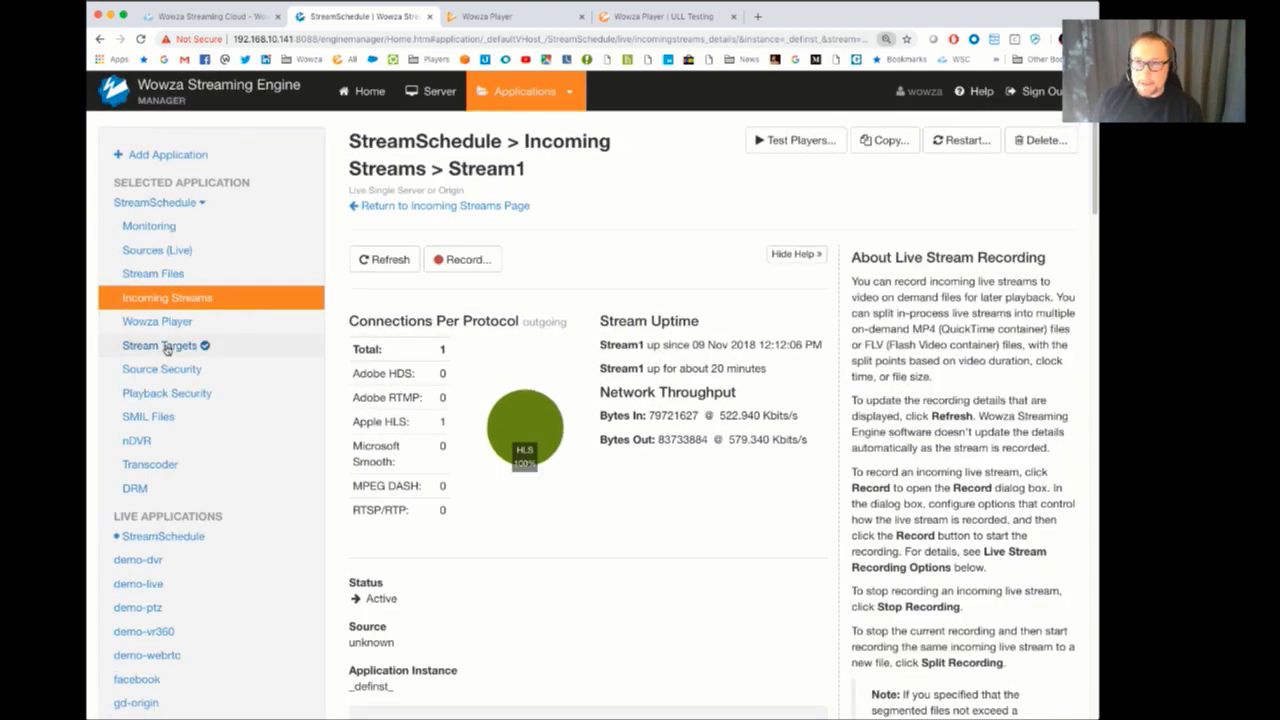
pyautogui.click(160, 202)
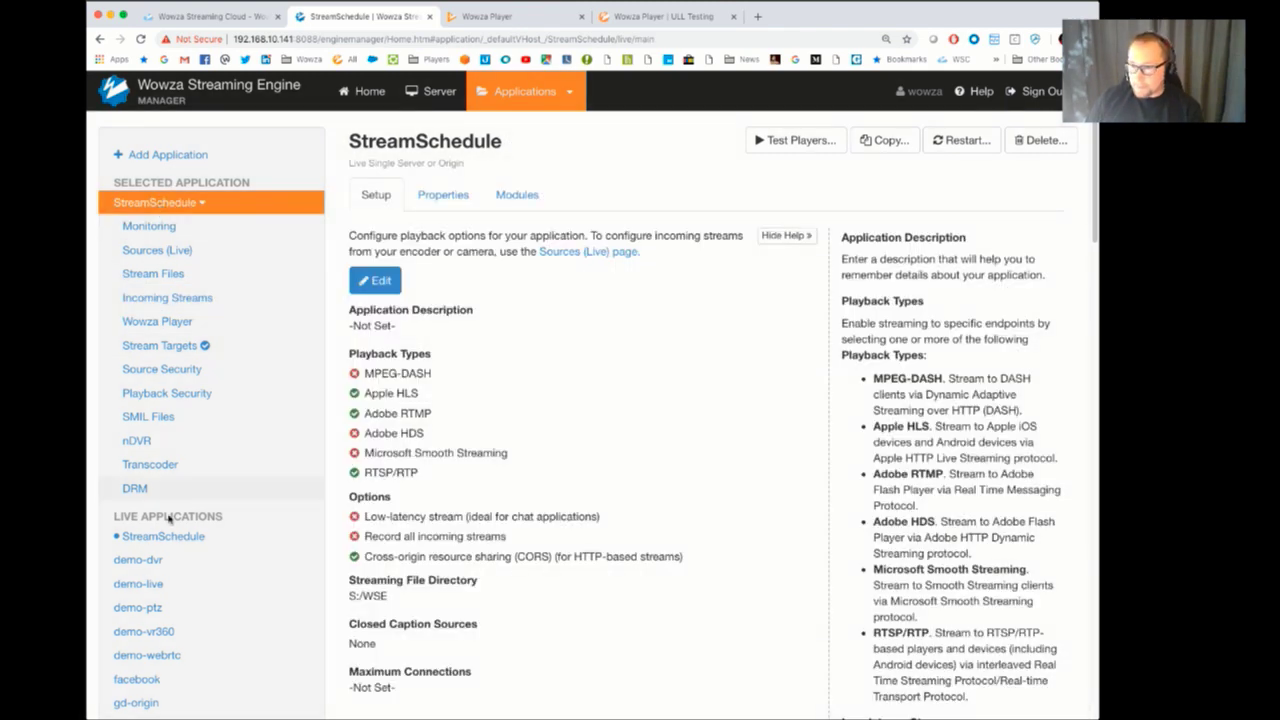
pyautogui.scroll(-2, 180, 590)
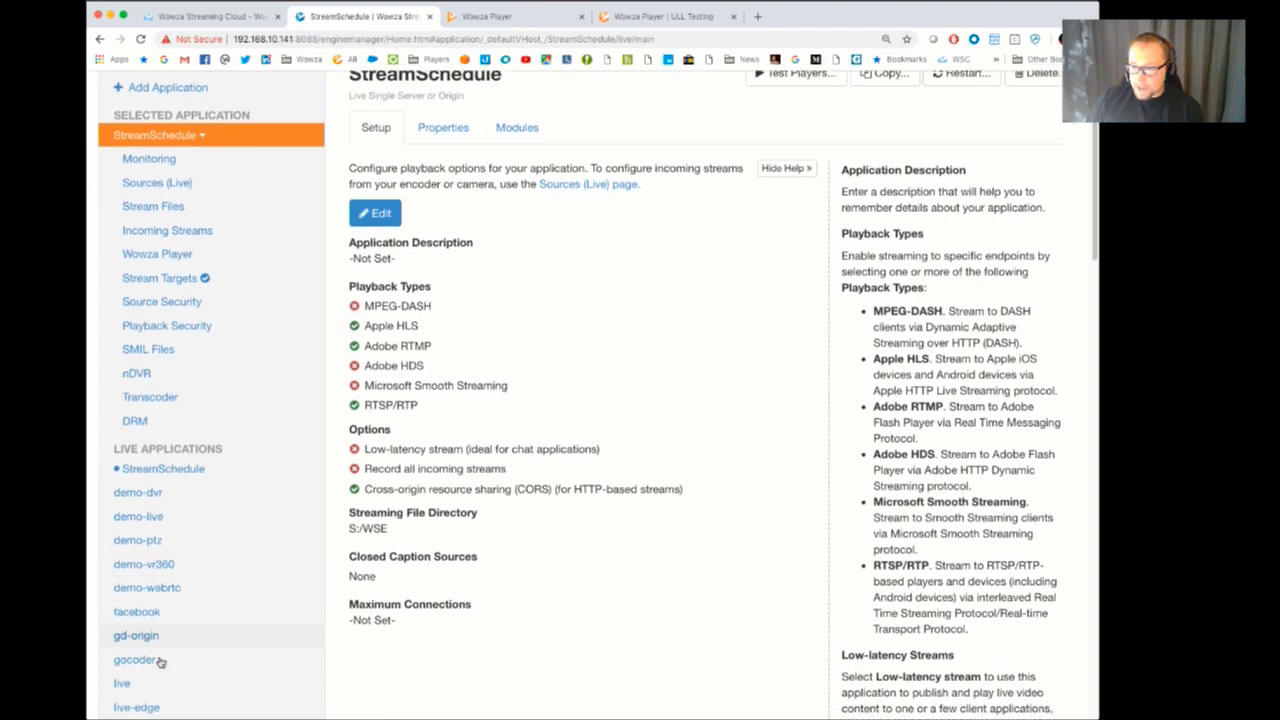
pyautogui.click(123, 689)
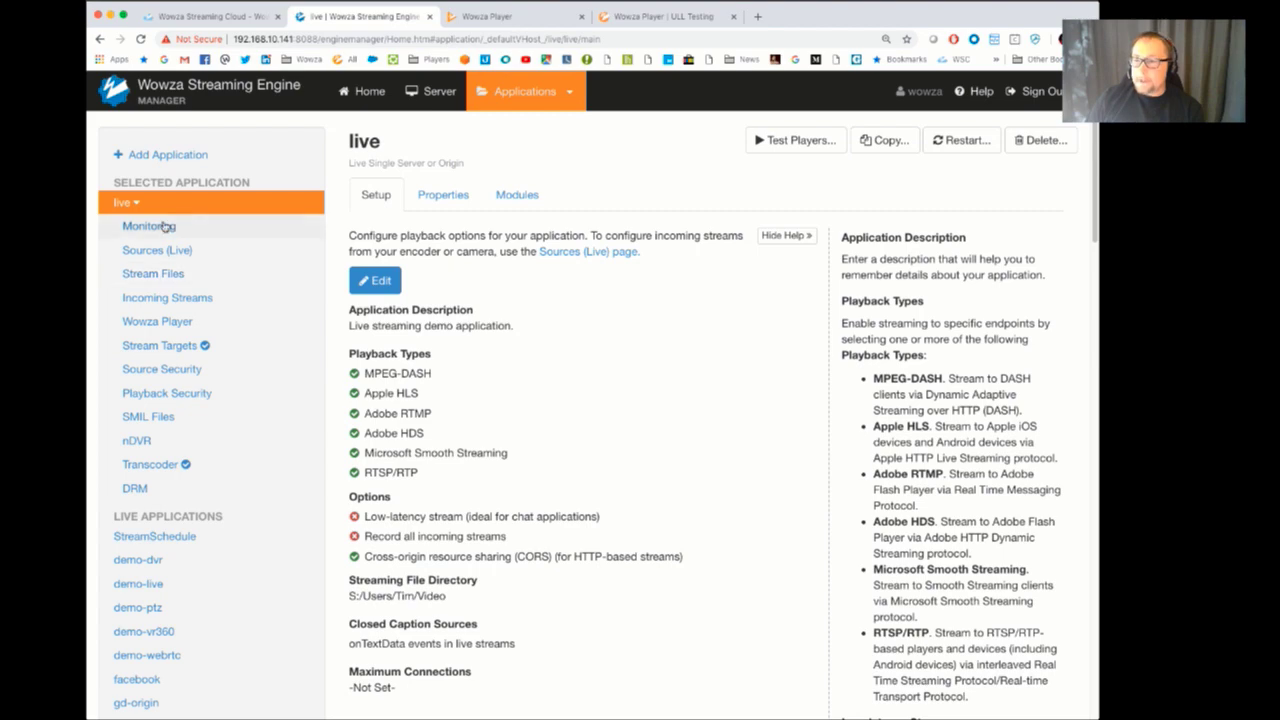
# Set the live application's RTMP source security to Open (no authentication required), save it and restart the application.
pyautogui.click(167, 370)
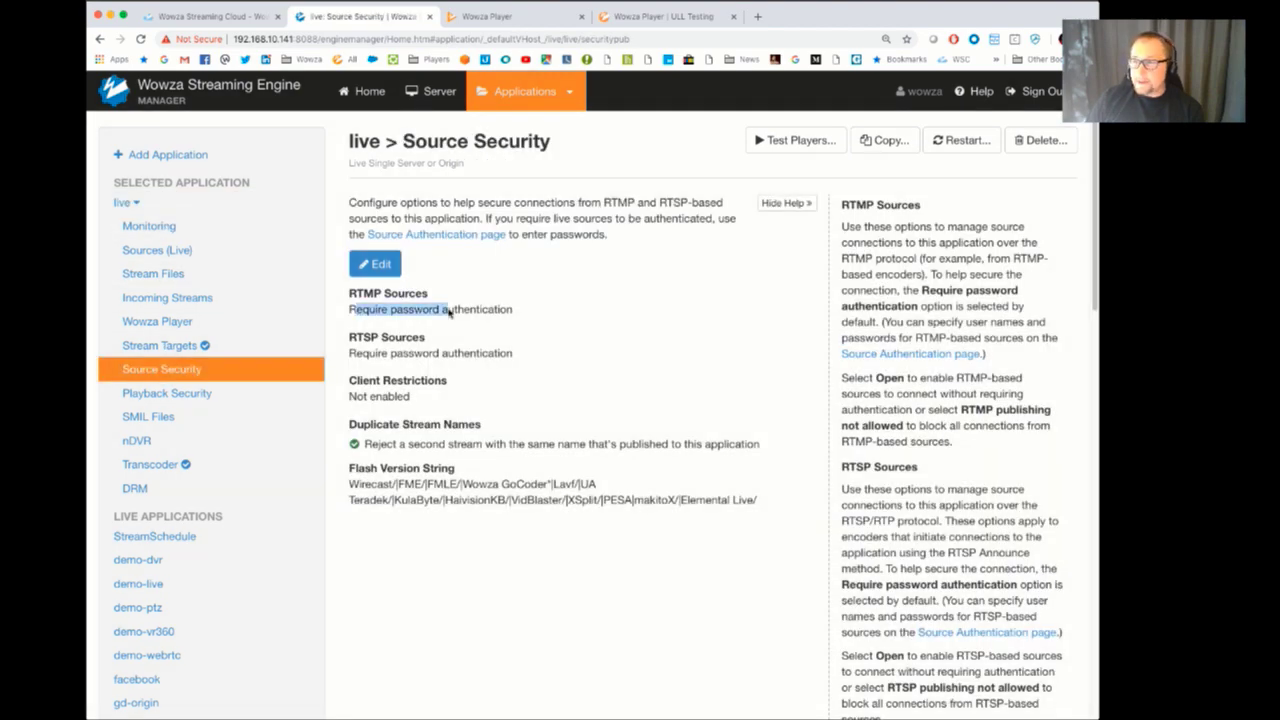
pyautogui.click(375, 264)
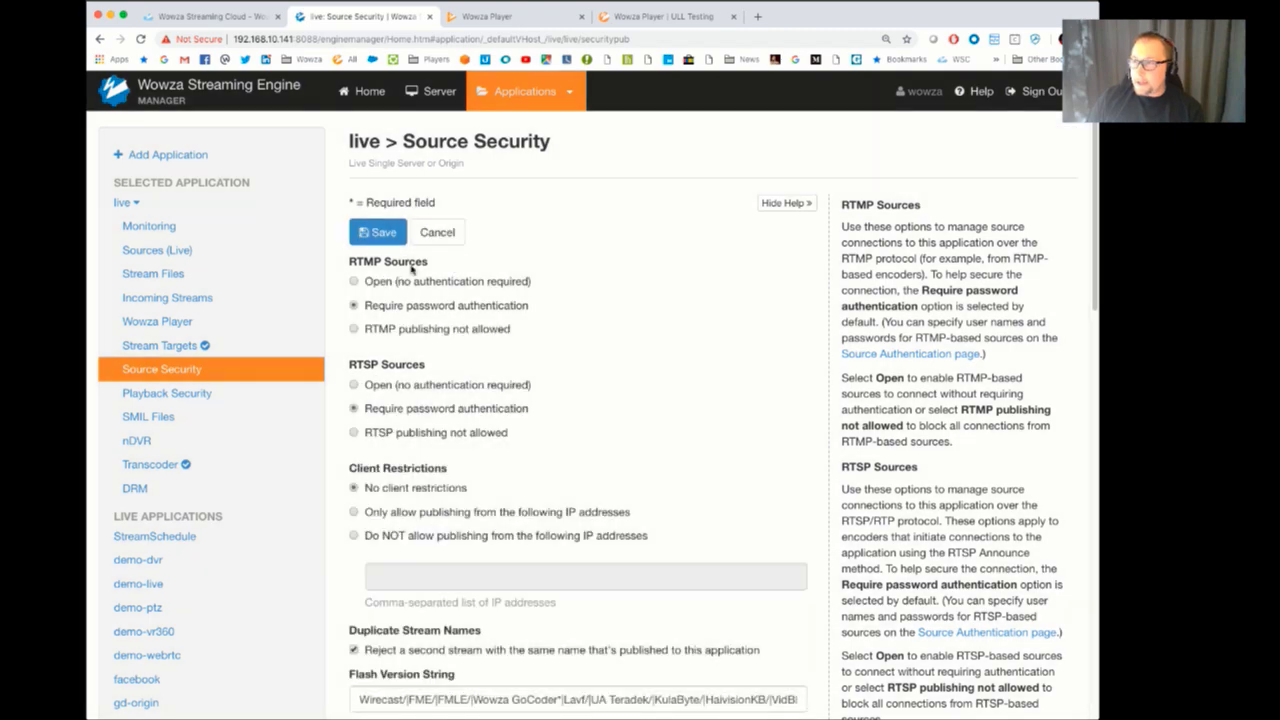
pyautogui.click(358, 281)
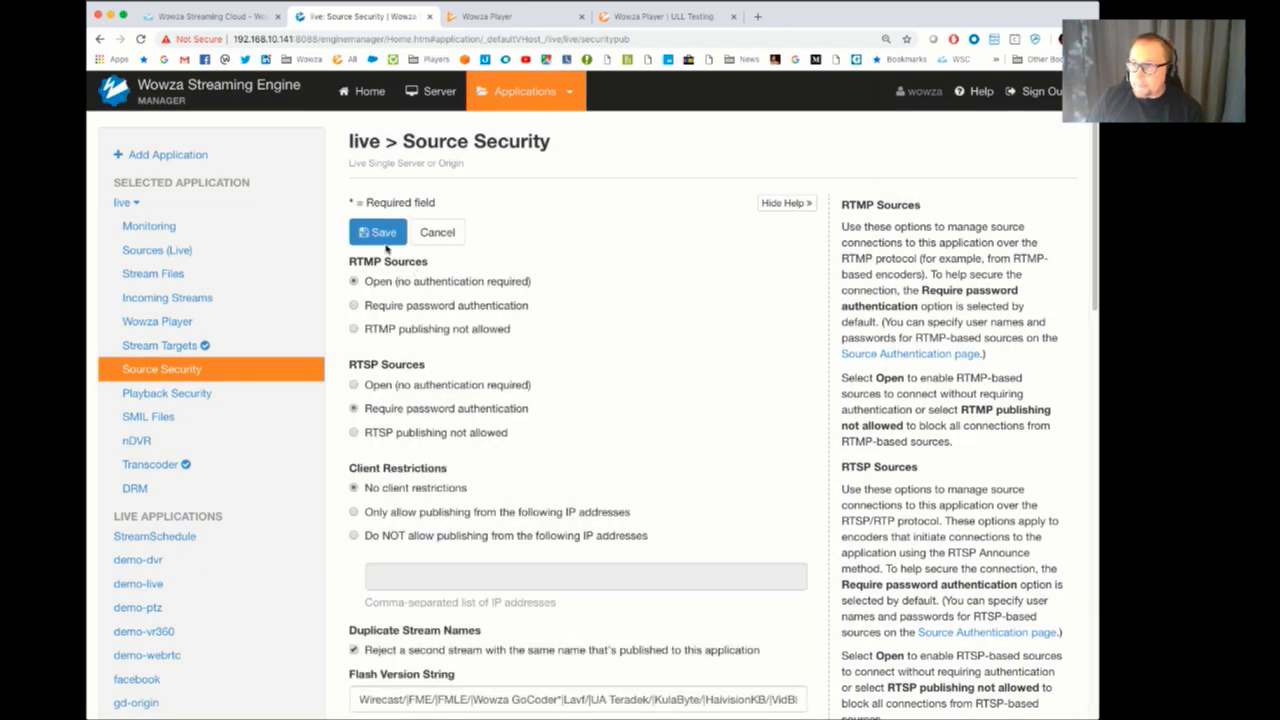
pyautogui.click(396, 240)
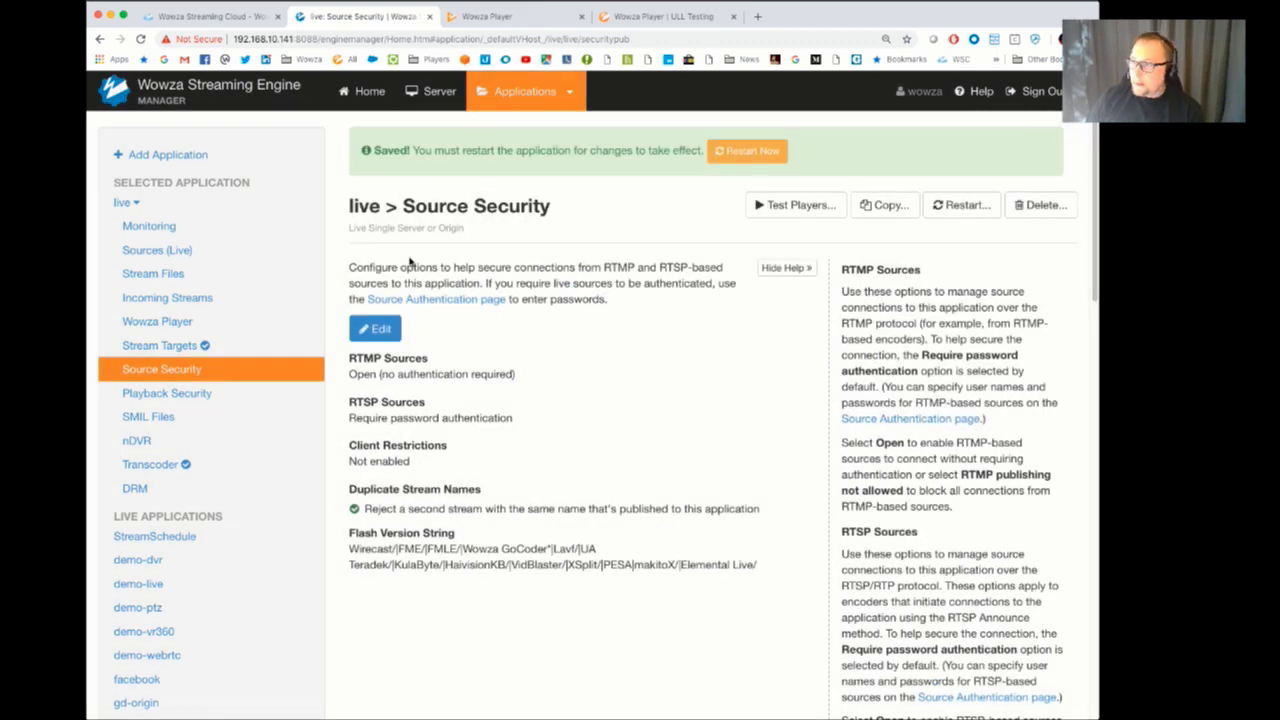
pyautogui.click(729, 154)
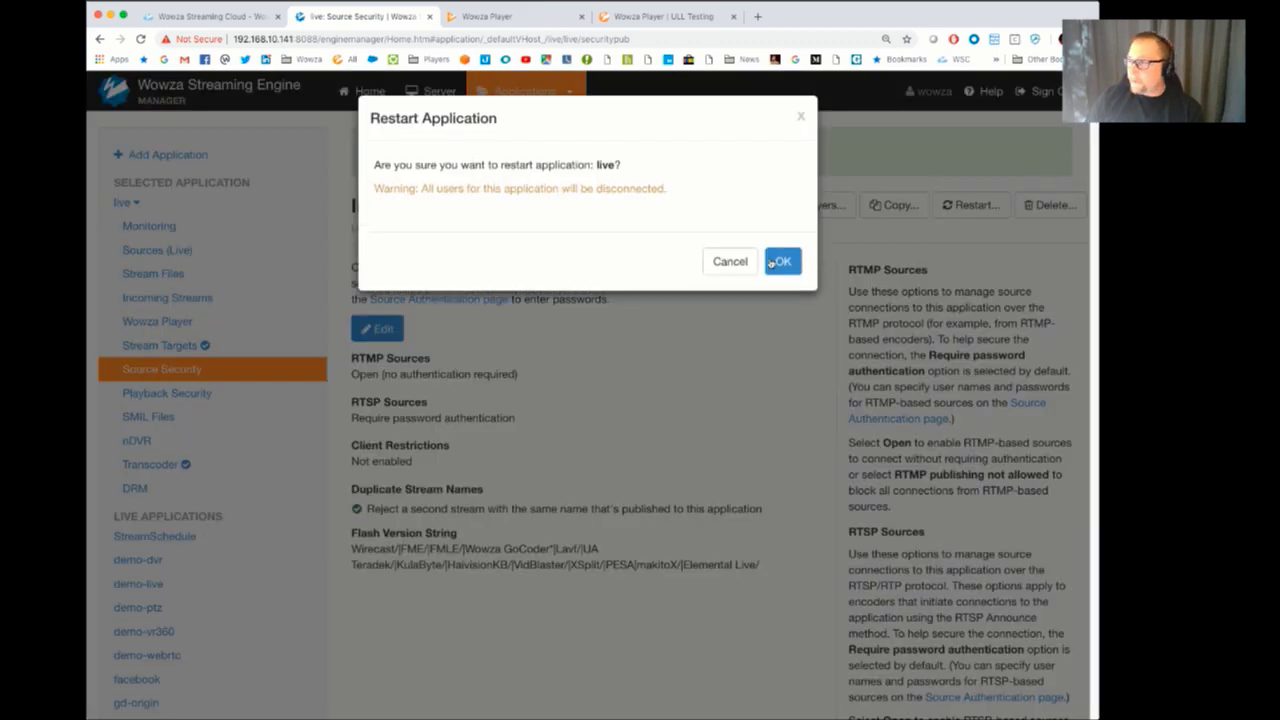
pyautogui.click(781, 256)
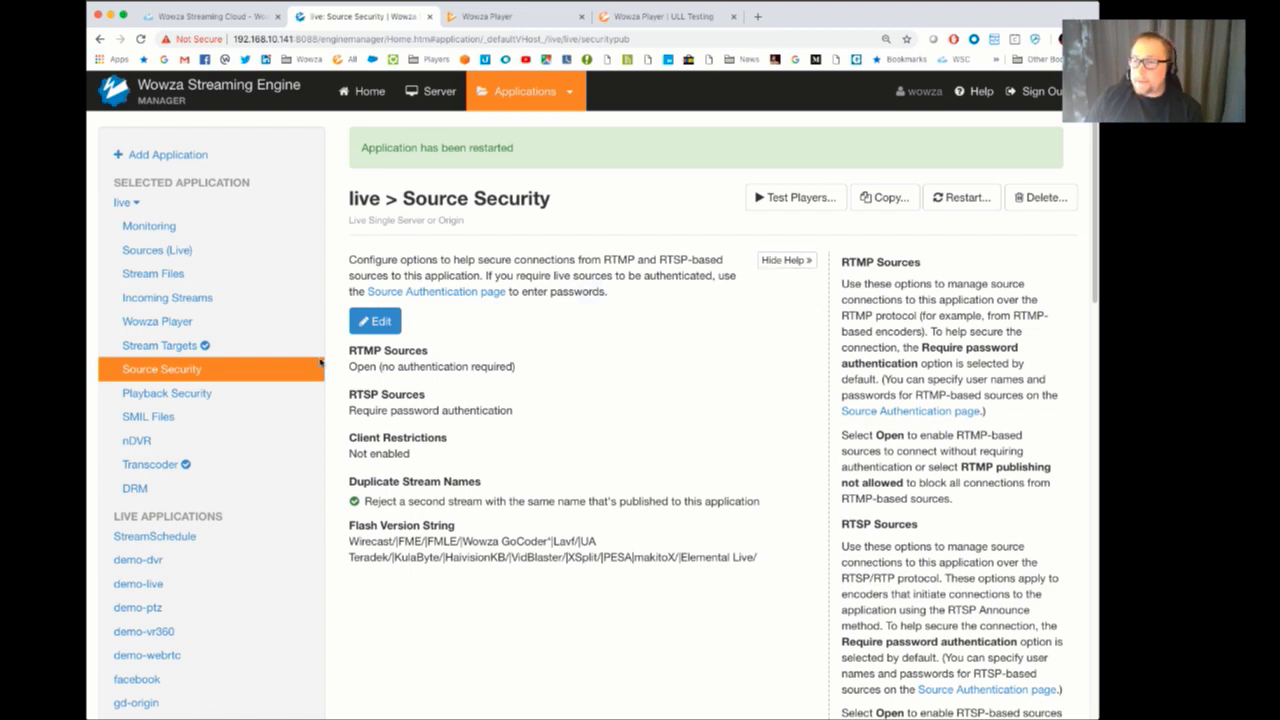
# Open the live application's Incoming Streams page and write rtmp://192.168.10.141:1935/live on a new line beneath the cloud address in the text document.
pyautogui.click(197, 303)
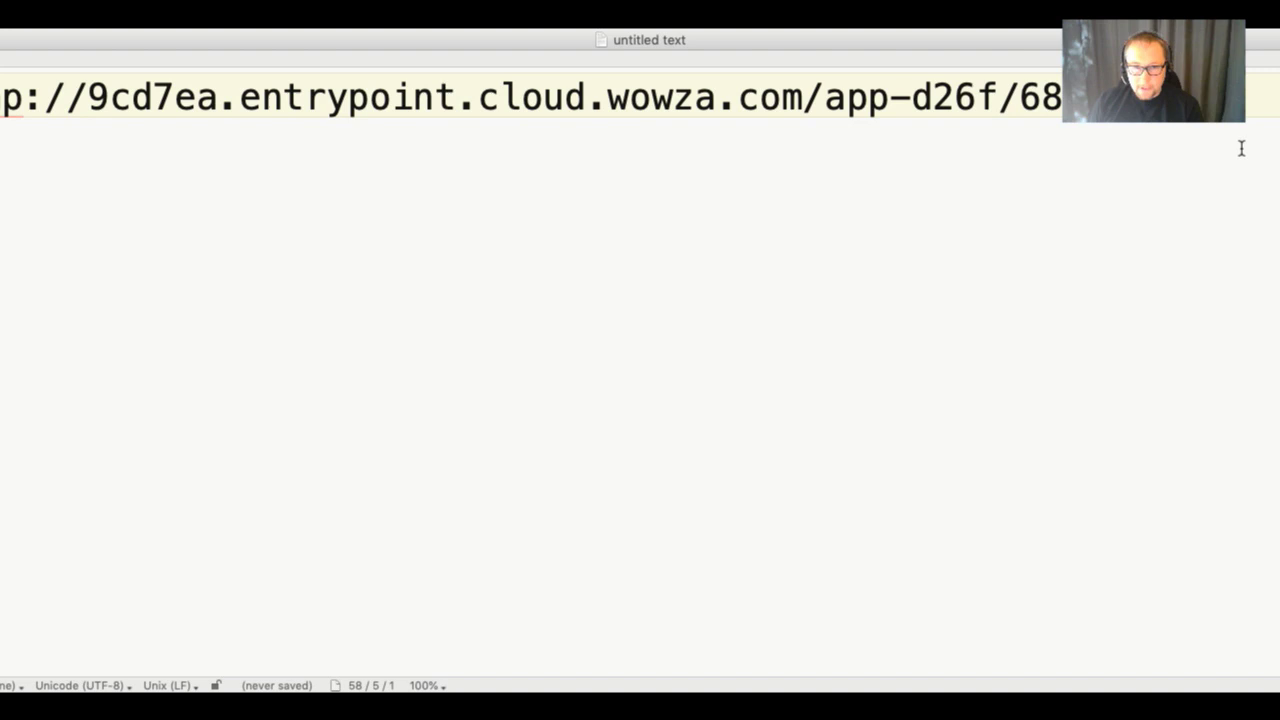
pyautogui.press('Return')
pyautogui.press('Return')
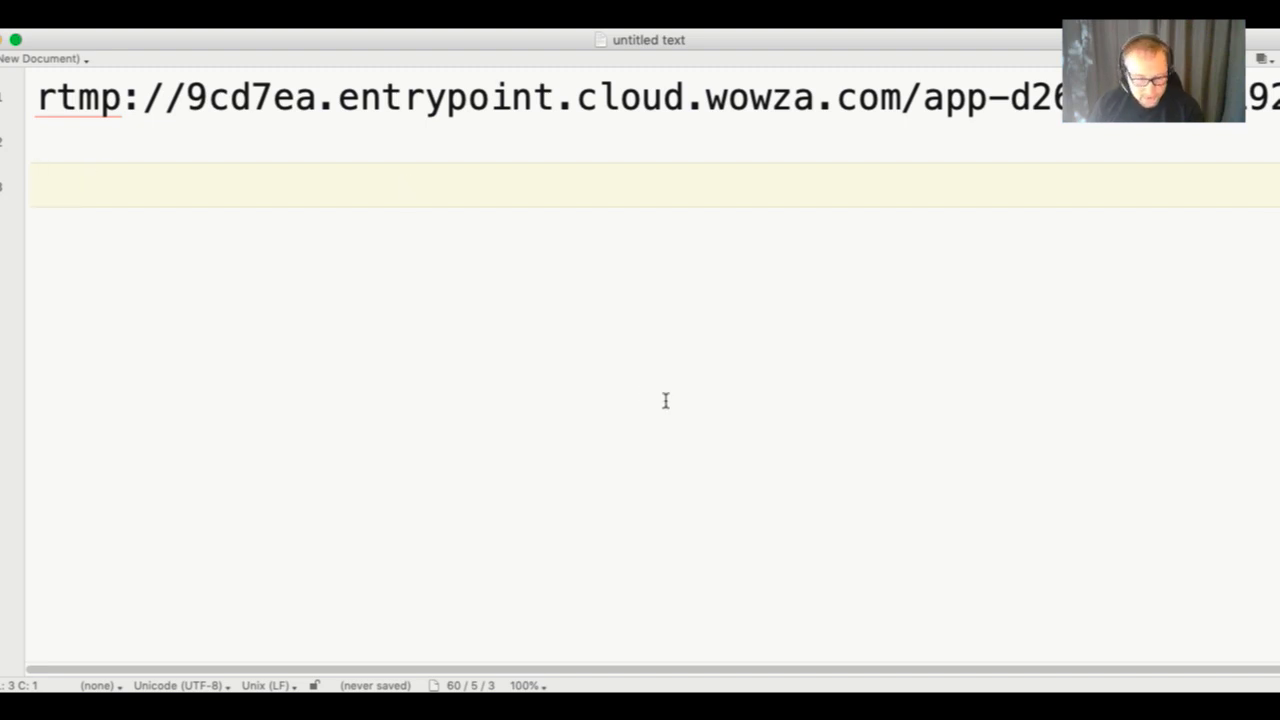
pyautogui.write('rtmo')
pyautogui.press('BackSpace')
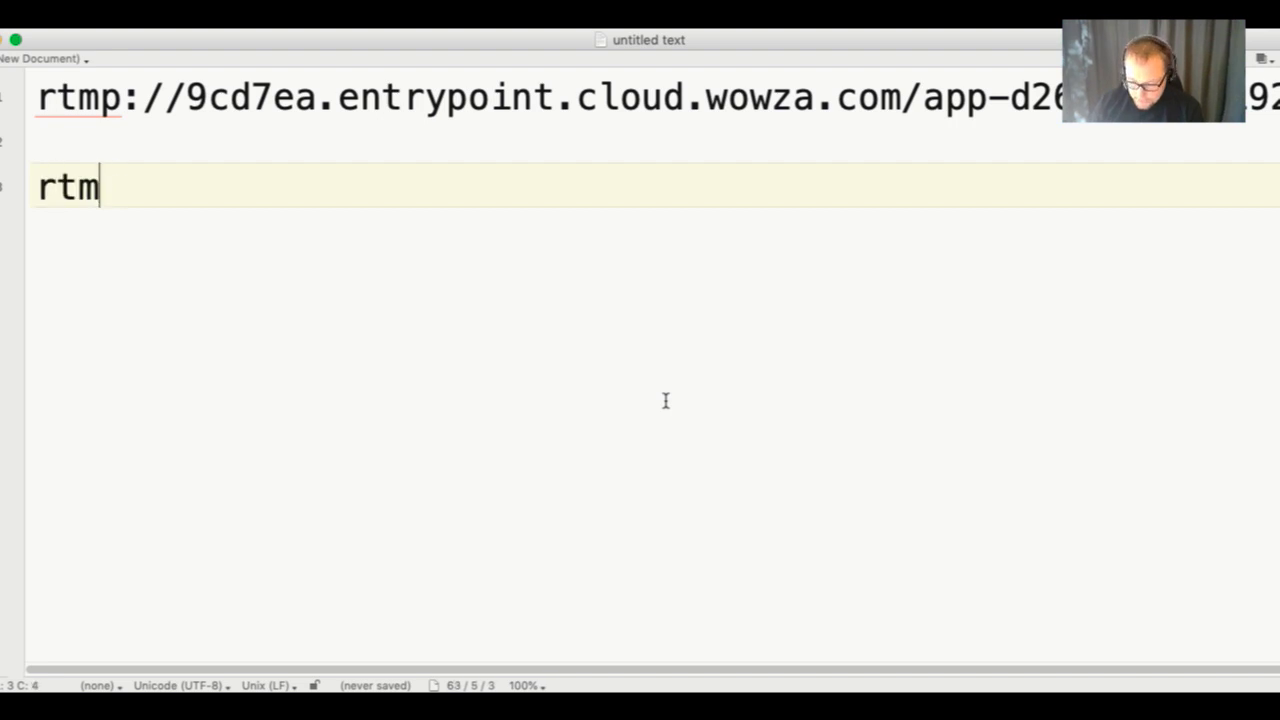
pyautogui.write('p://')
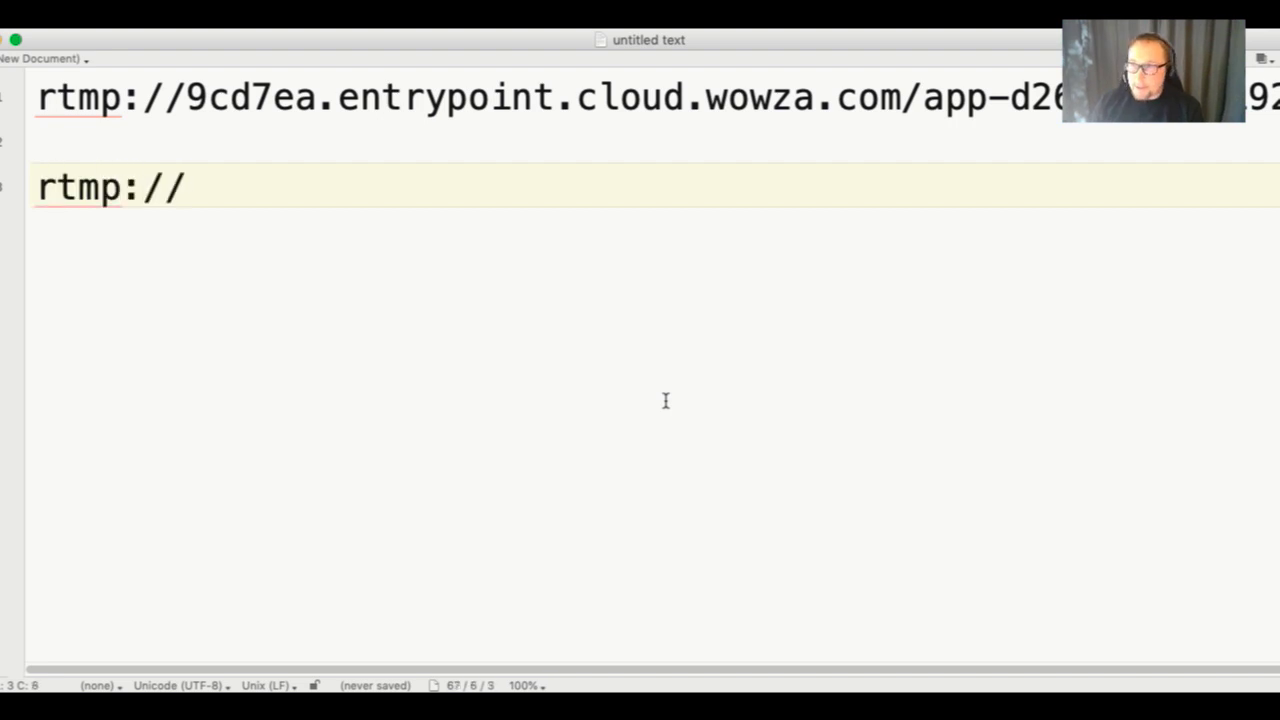
pyautogui.write('192')
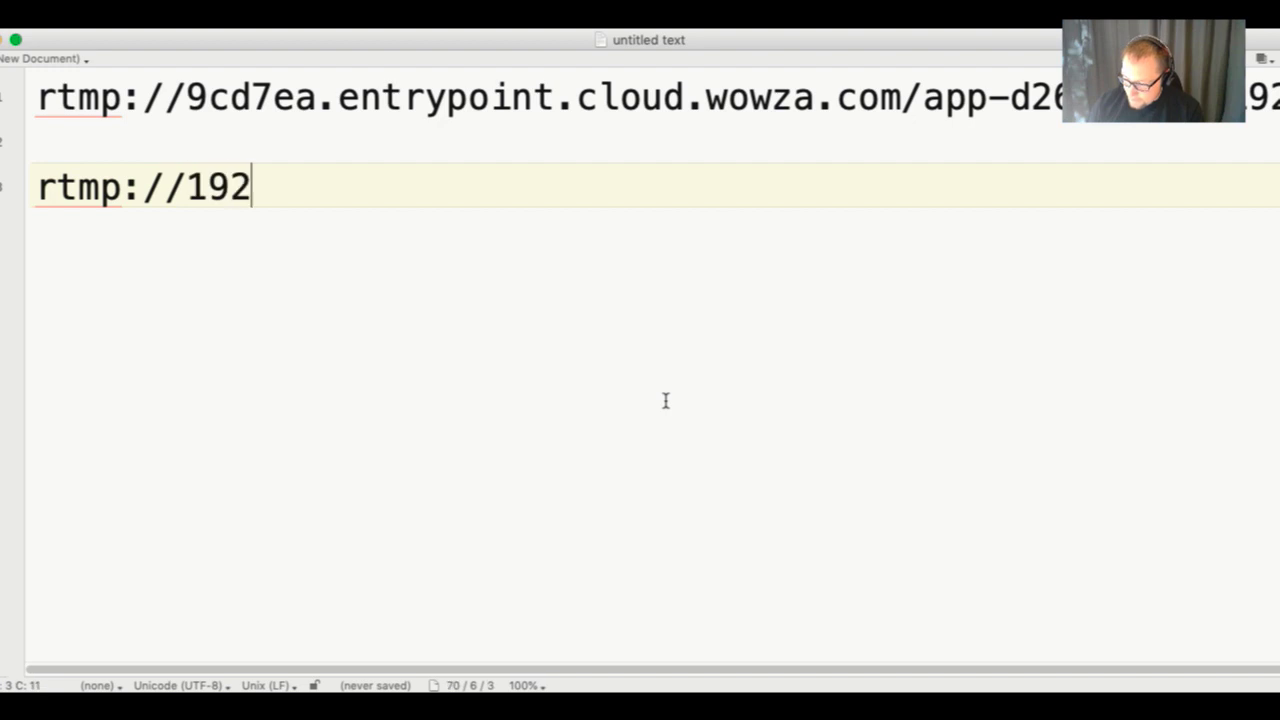
pyautogui.write('.168.10.141')
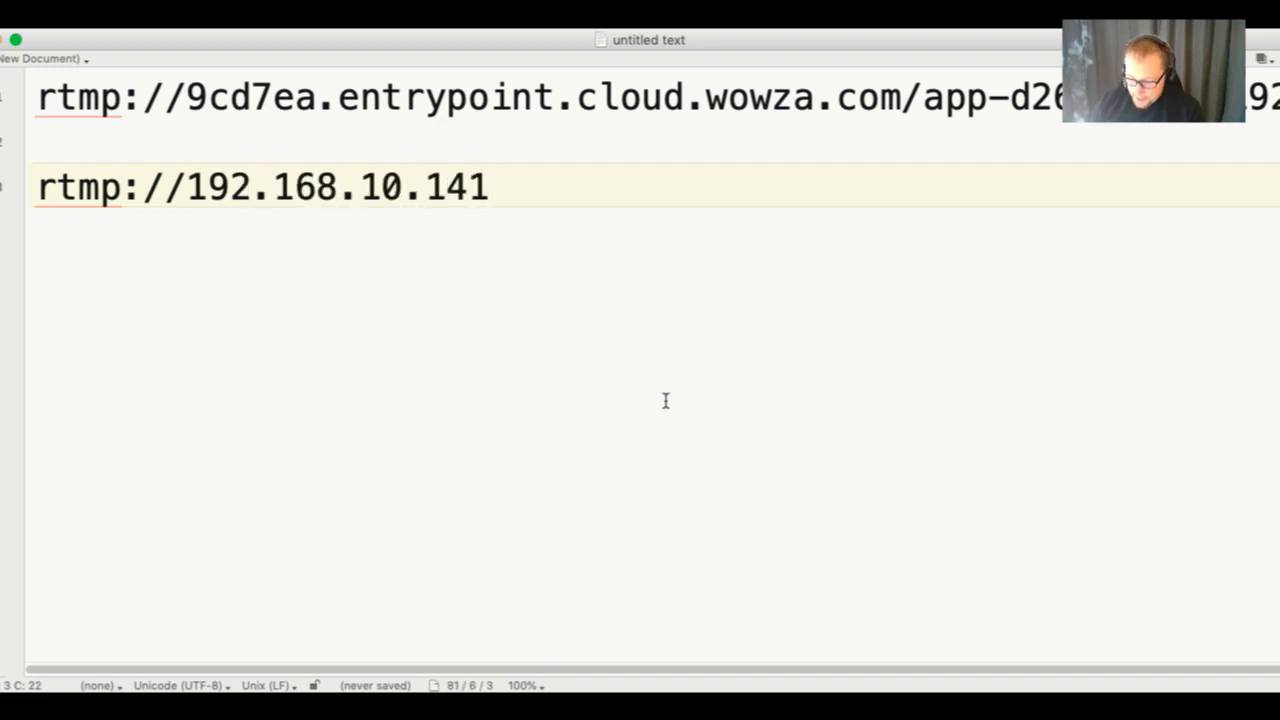
pyautogui.write(':1935')
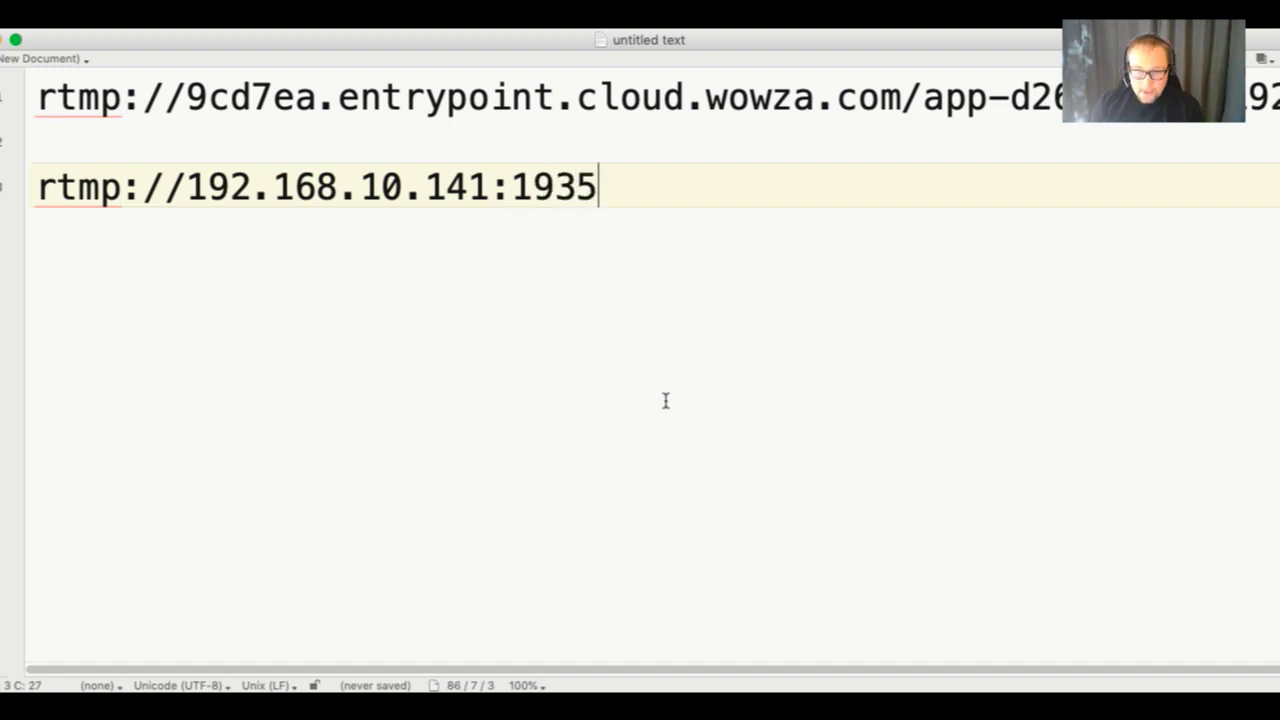
pyautogui.write('/')
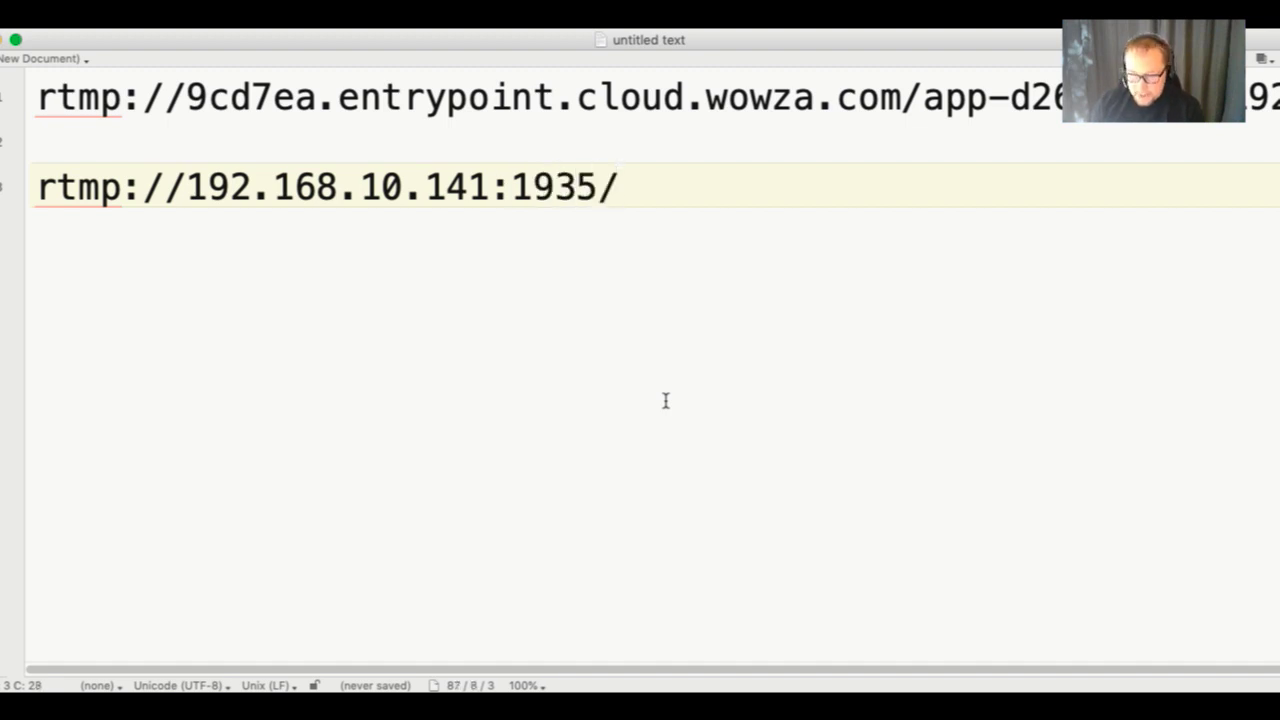
pyautogui.write('live')
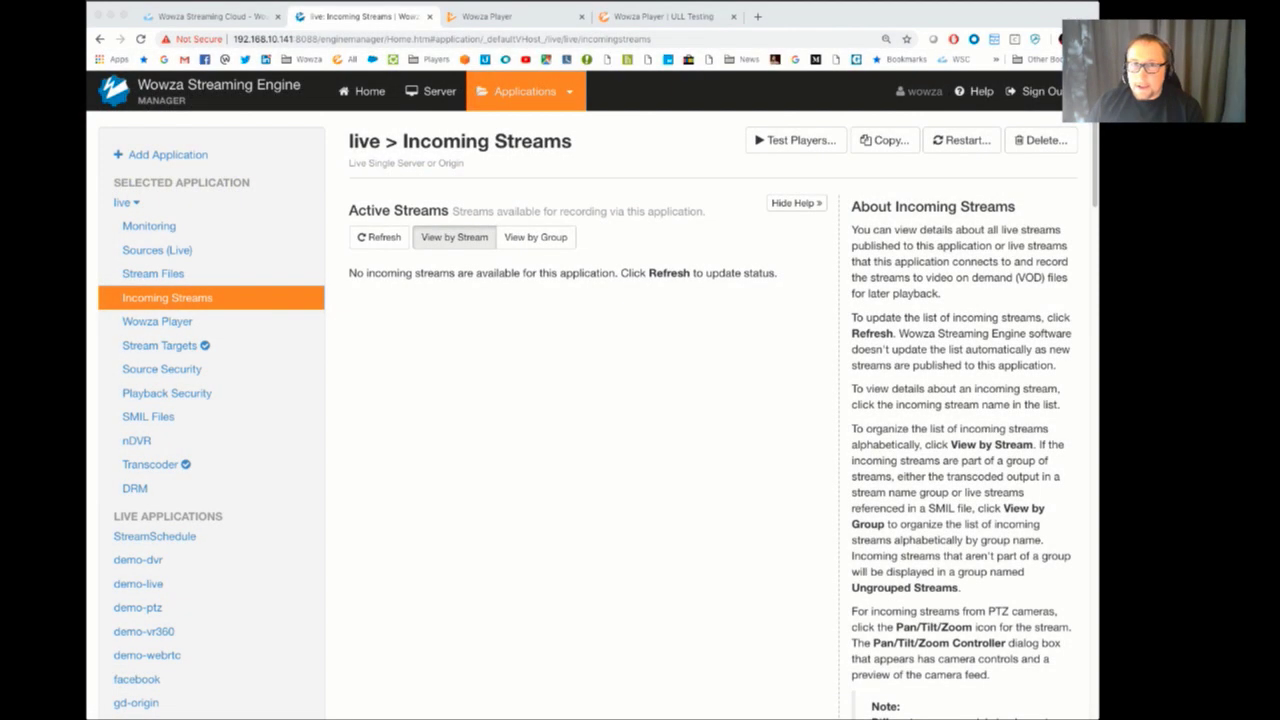
# Add /timzDJI as the stream name at the end of the local server address and copy the complete address.
pyautogui.click(114, 202)
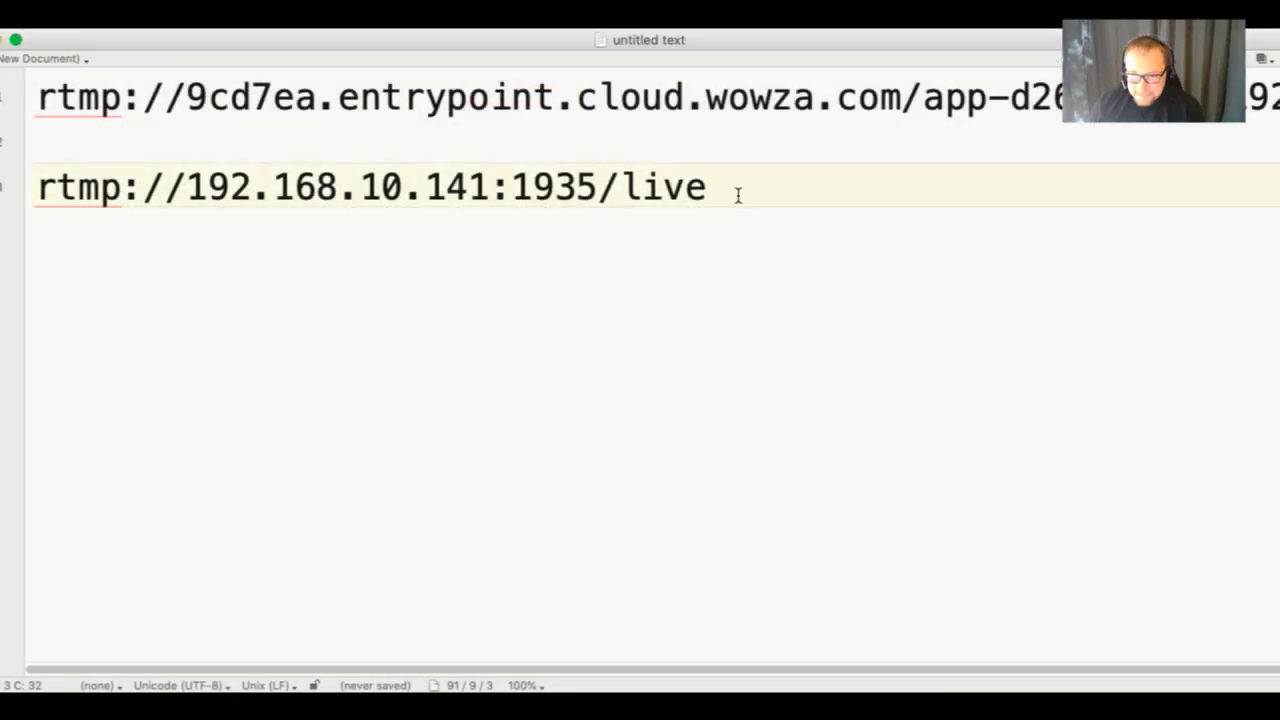
pyautogui.write('/')
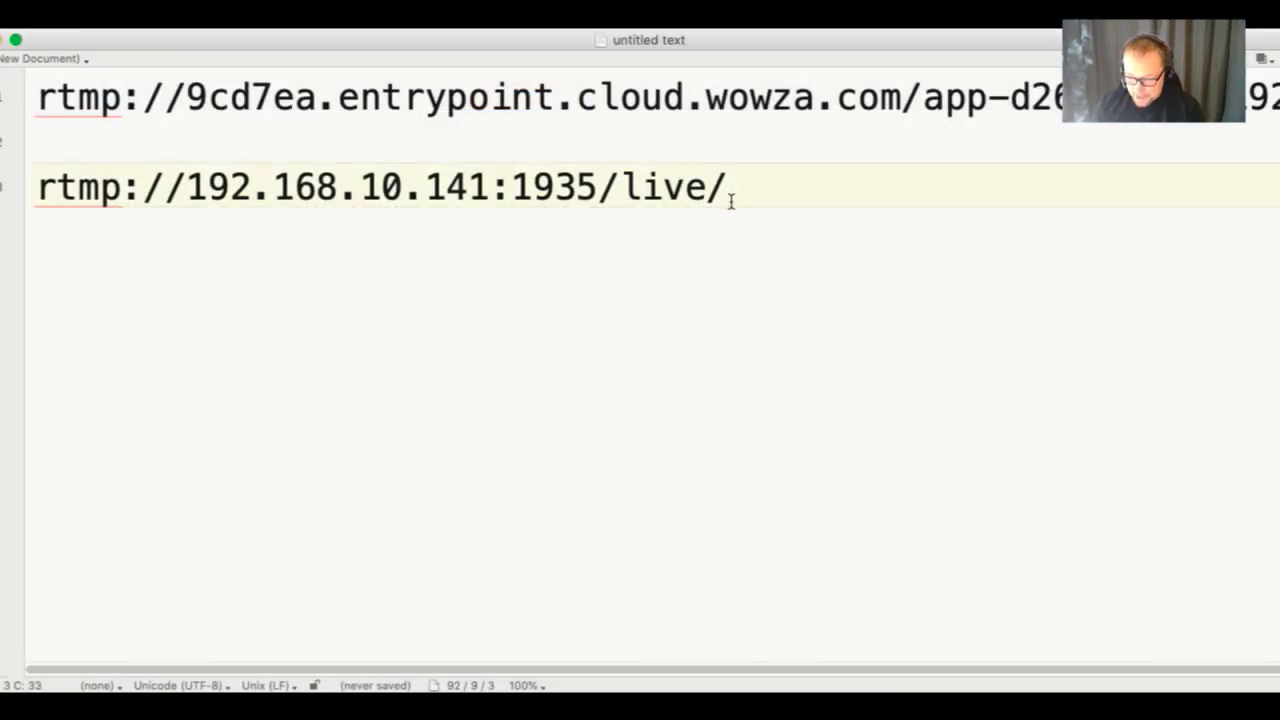
pyautogui.write('timz')
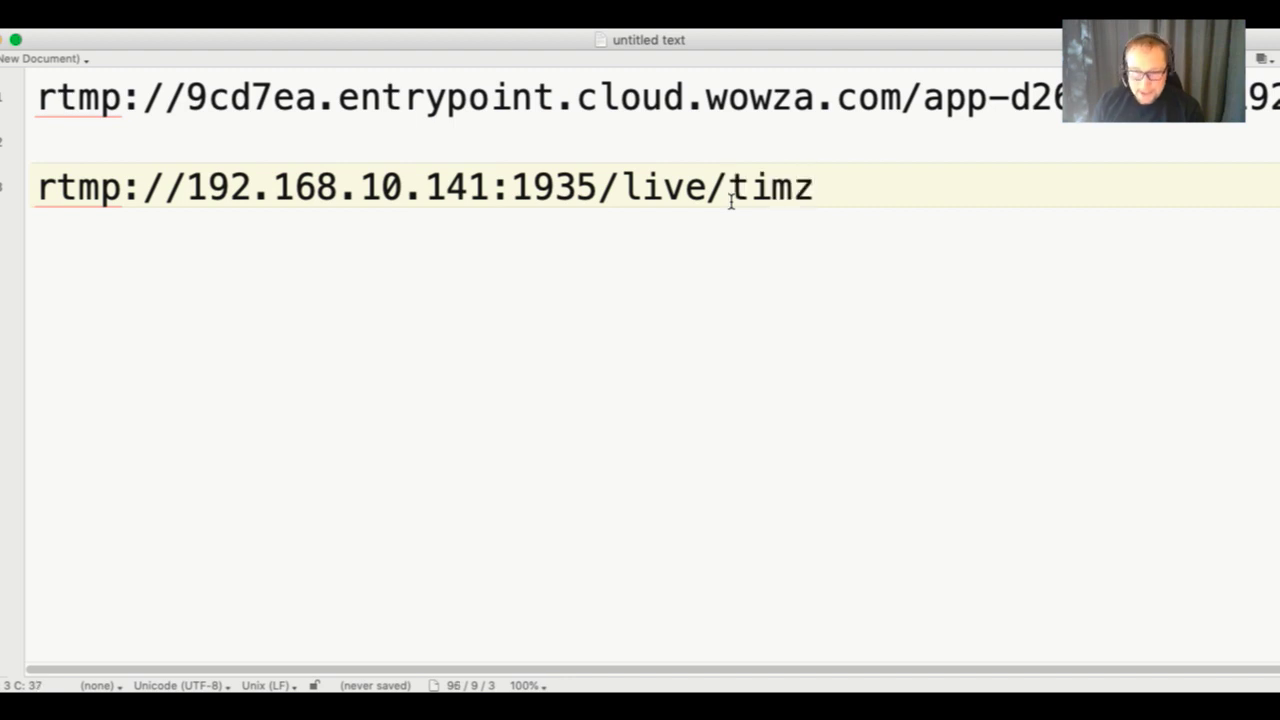
pyautogui.write('DJI')
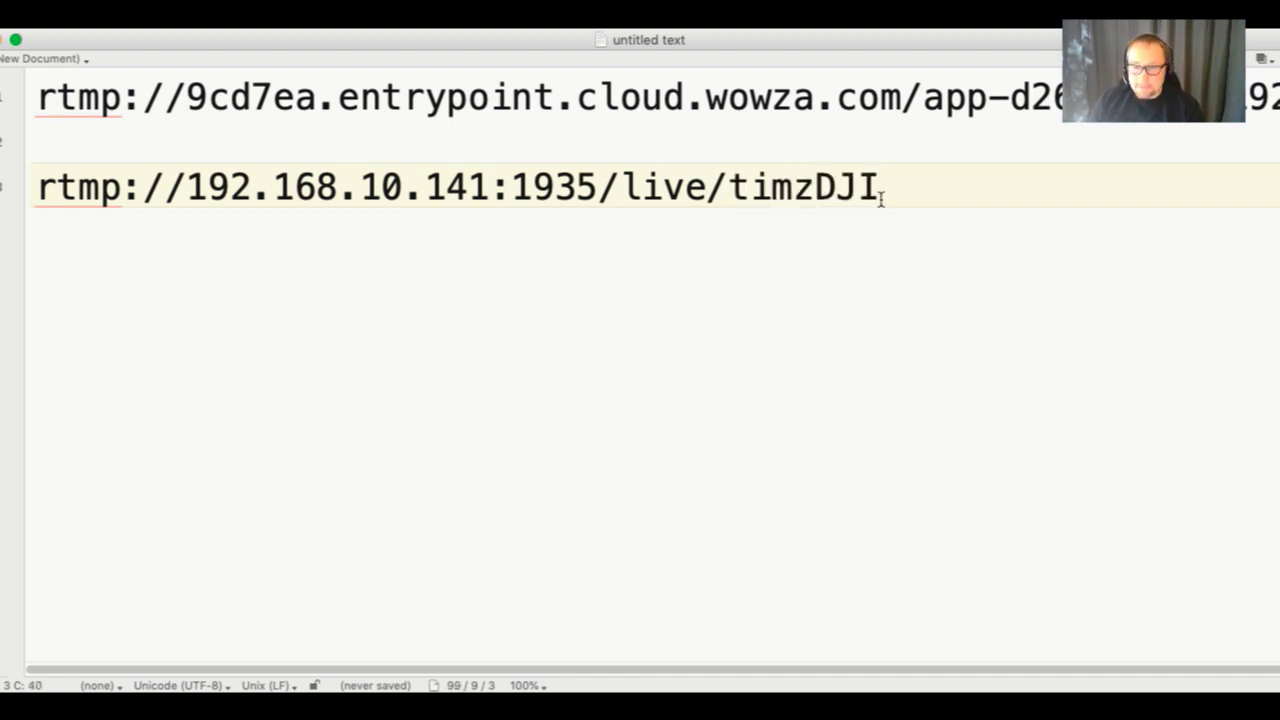
pyautogui.moveTo(881, 199); pyautogui.dragTo(40, 214)
pyautogui.press('super+c')
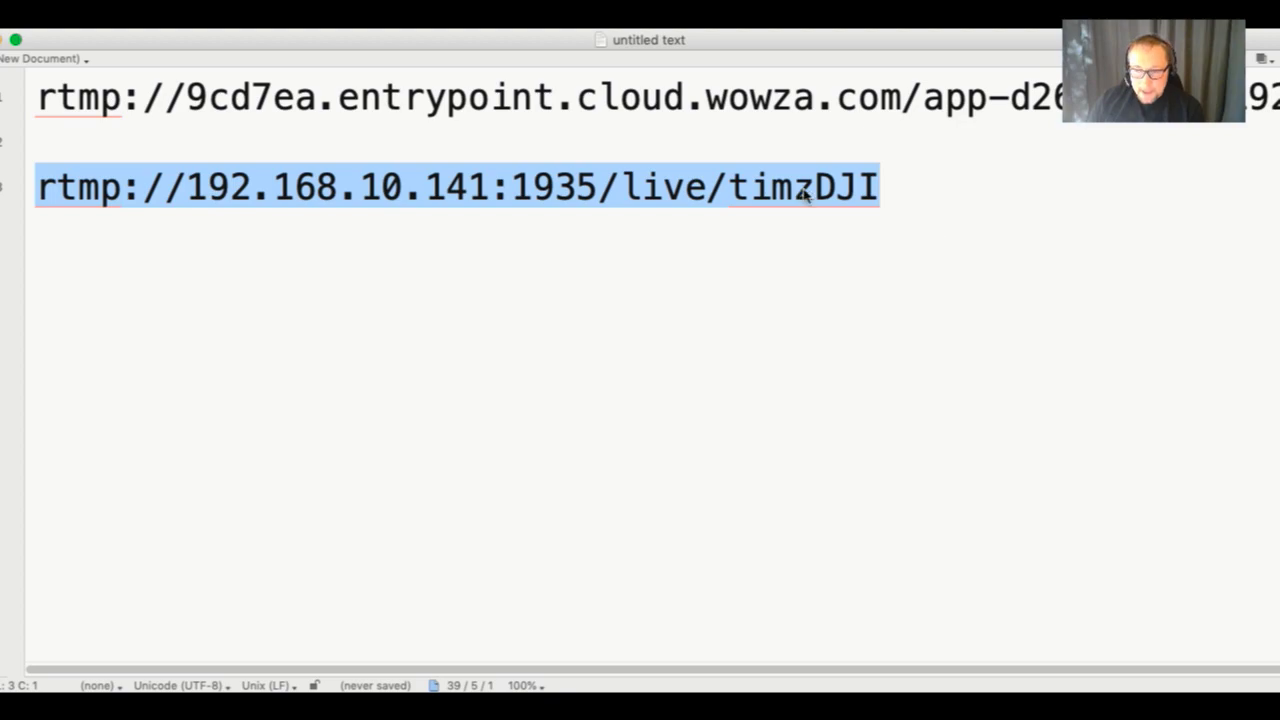
pyautogui.press('Right')
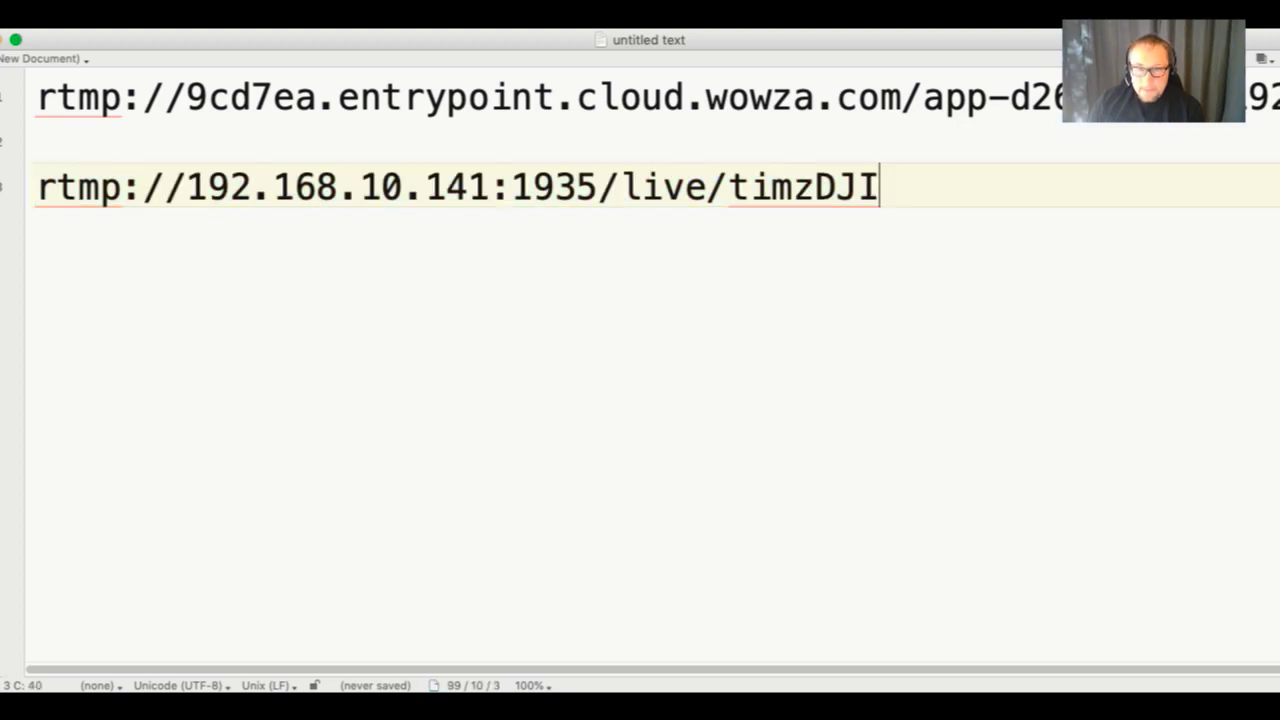
# Switch to the mirrored DJI app and replace the custom live broadcast address with the copied rtmp://192.168.10.141:1935/live/timzDJI.
pyautogui.press('super+Tab')
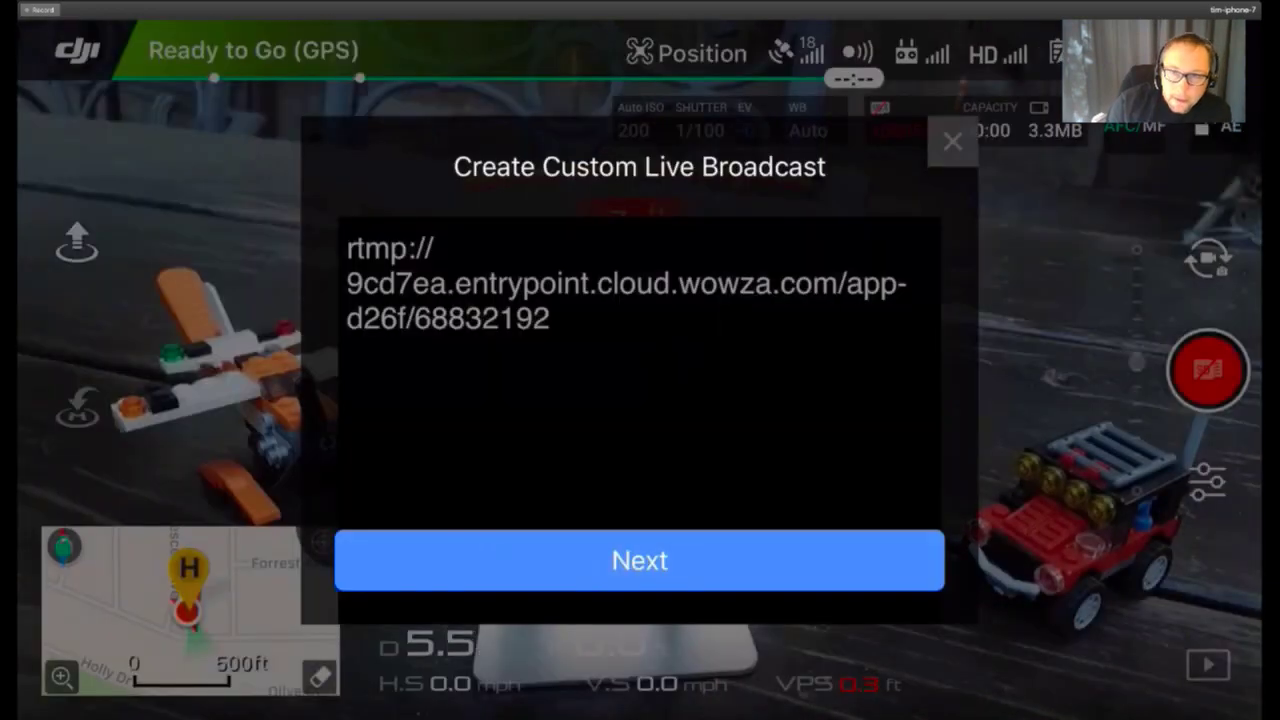
pyautogui.click(550, 319)
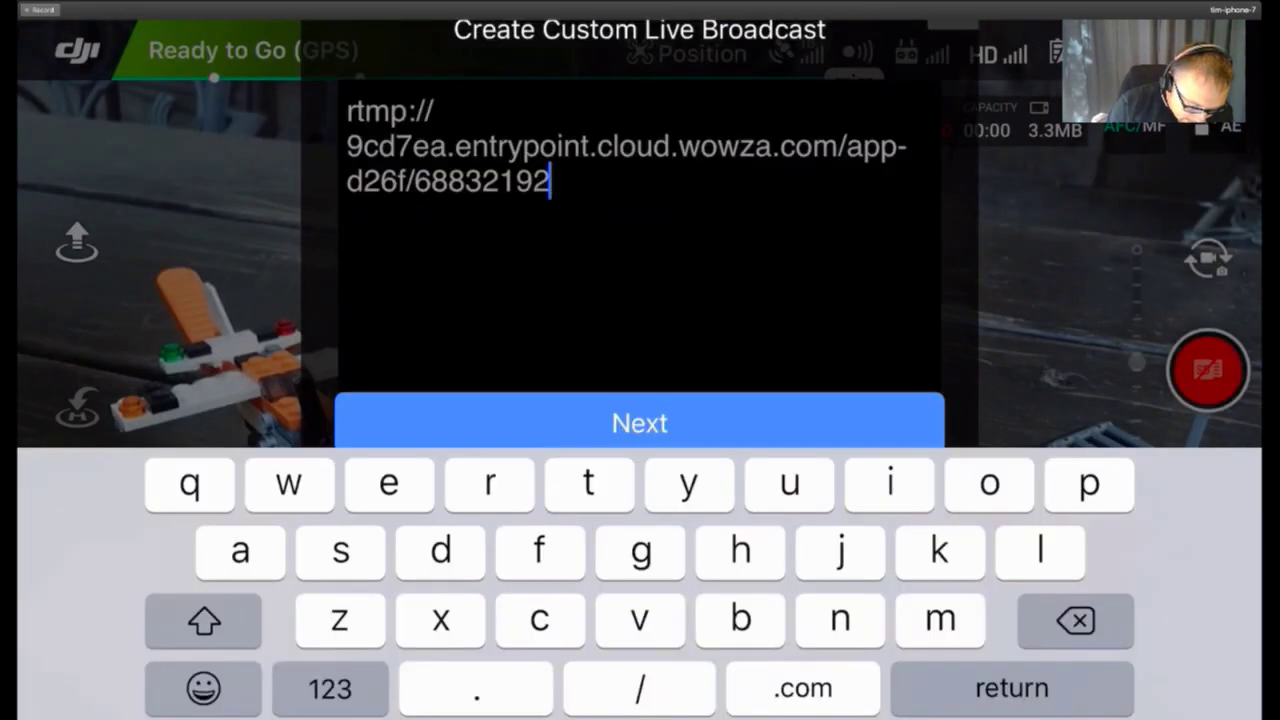
pyautogui.click(550, 181)
pyautogui.click(554, 99)
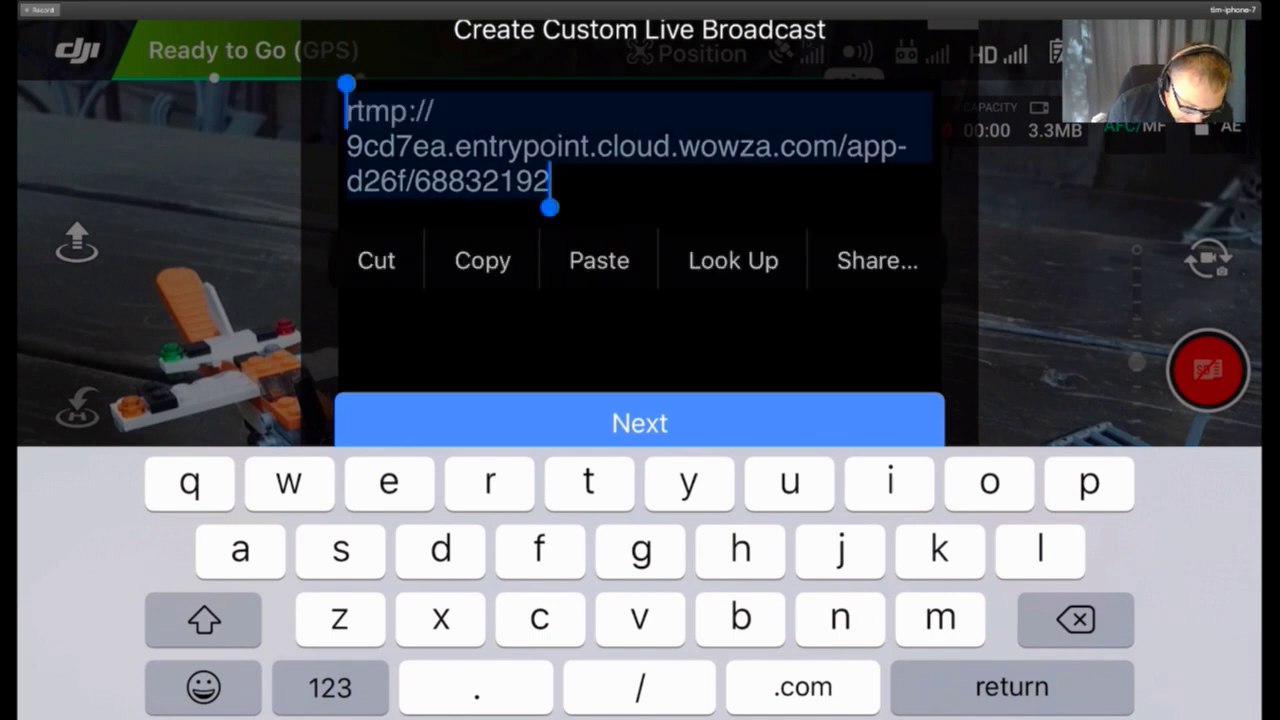
pyautogui.press('BackSpace')
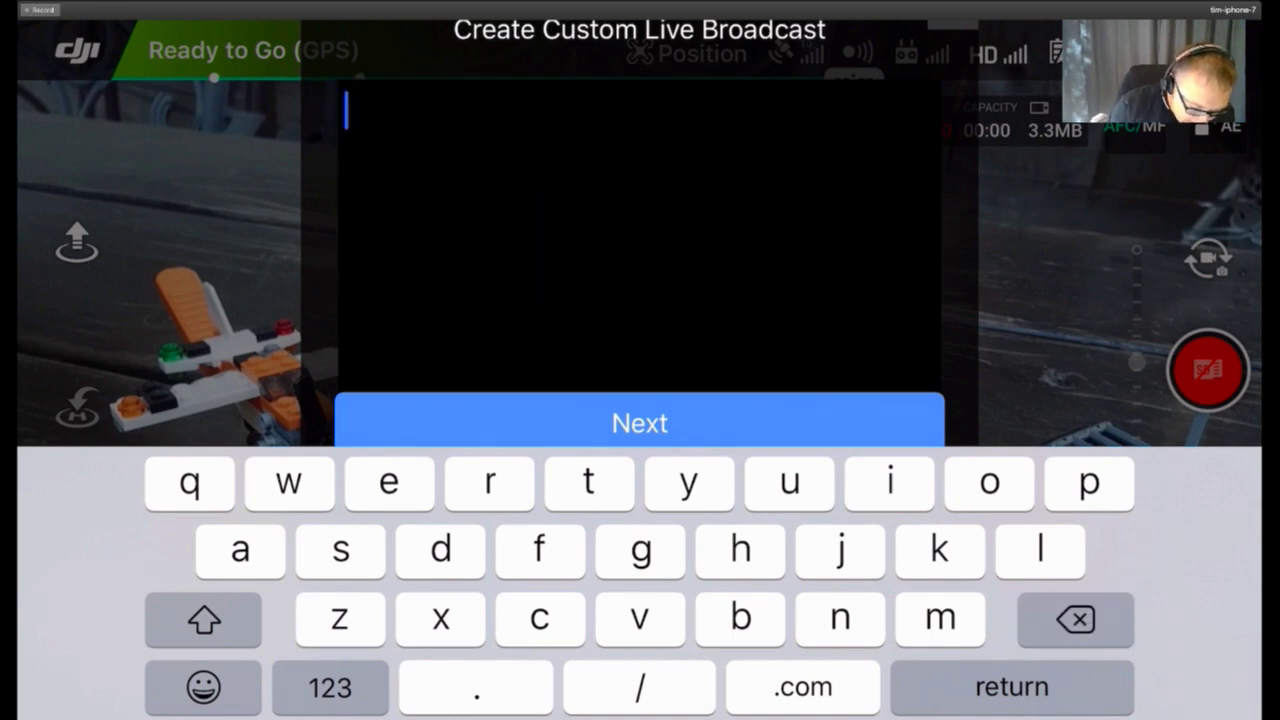
pyautogui.click(345, 110)
pyautogui.click(343, 186)
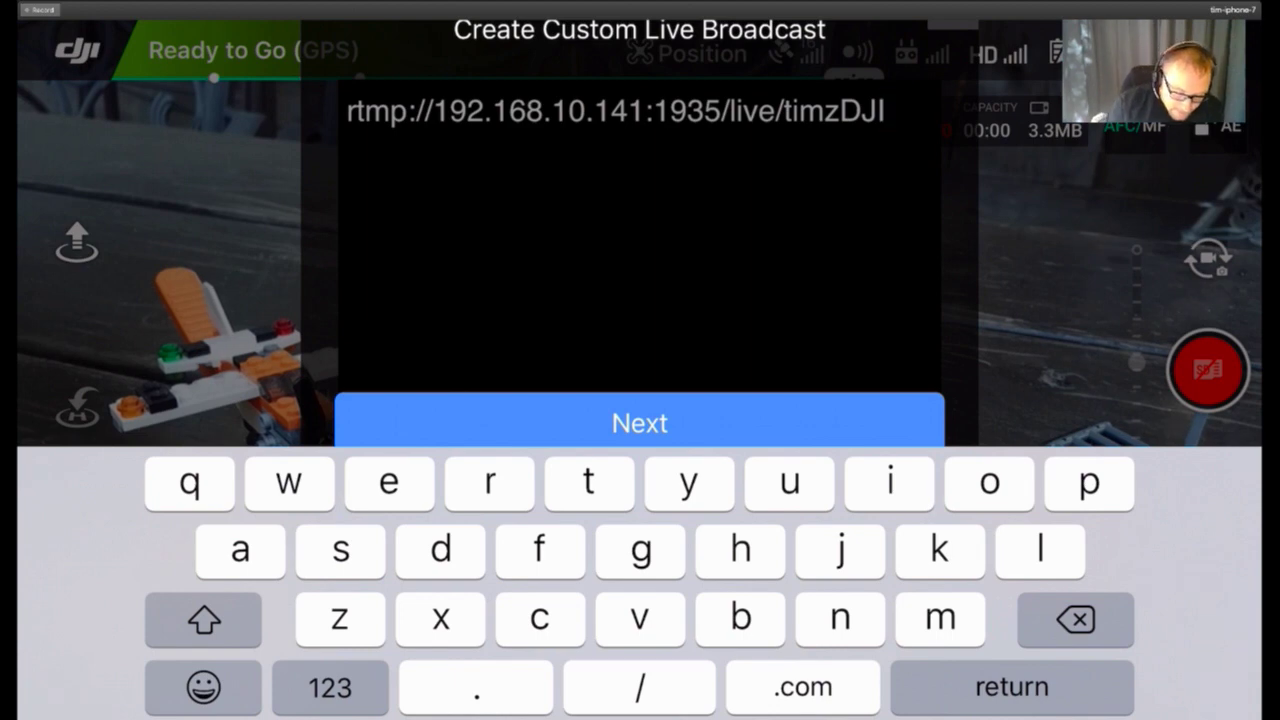
# Retype the end of the stream name in the broadcast address so that it reads timzDJI.
pyautogui.press('BackSpace')
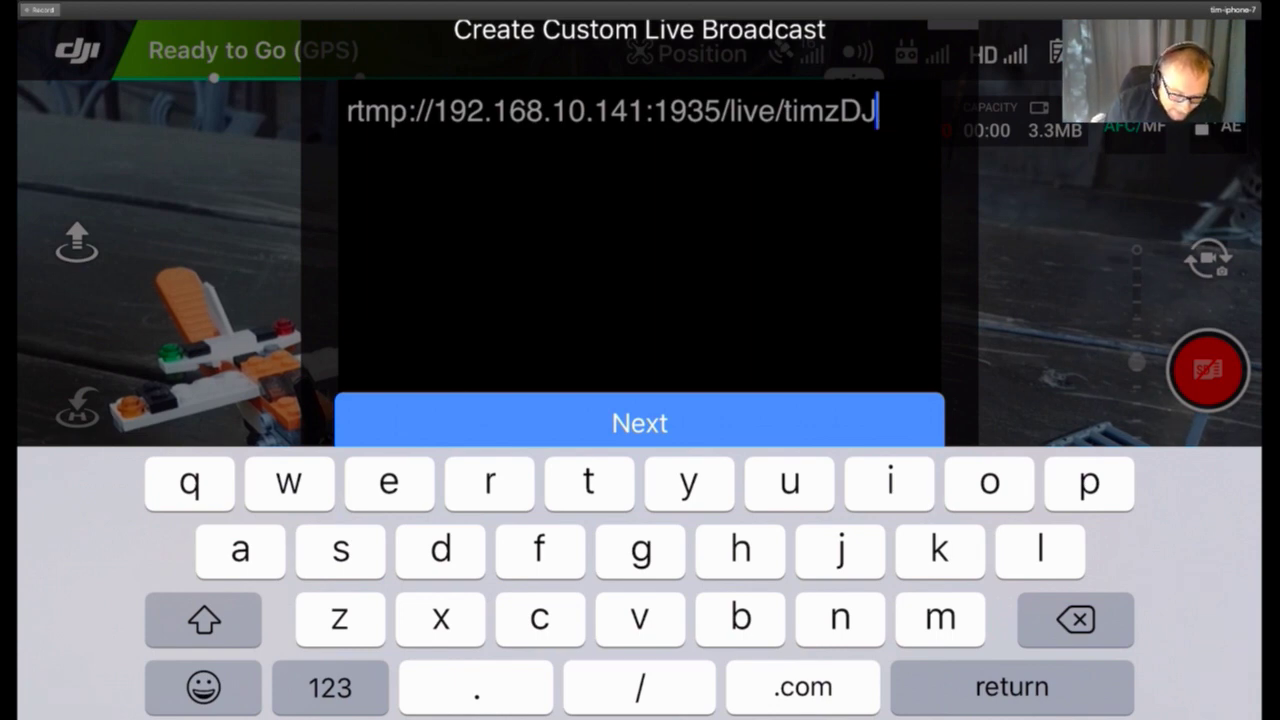
pyautogui.press('Return')
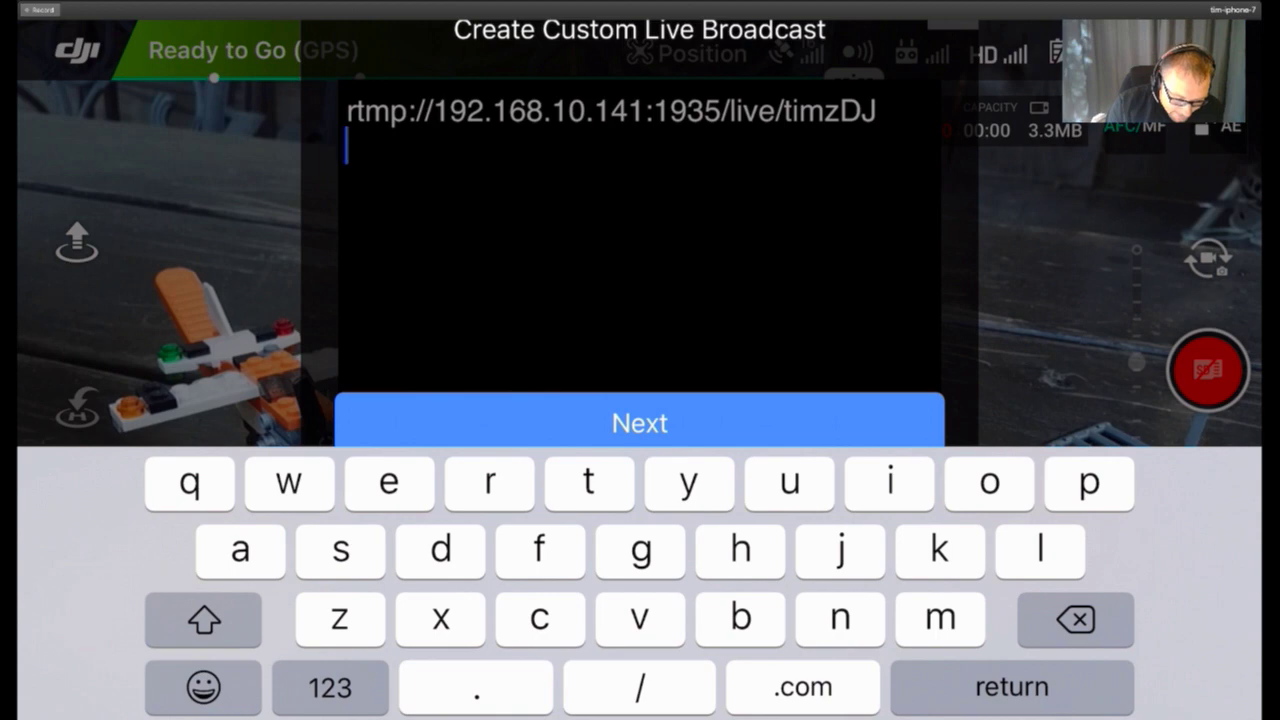
pyautogui.press('BackSpace')
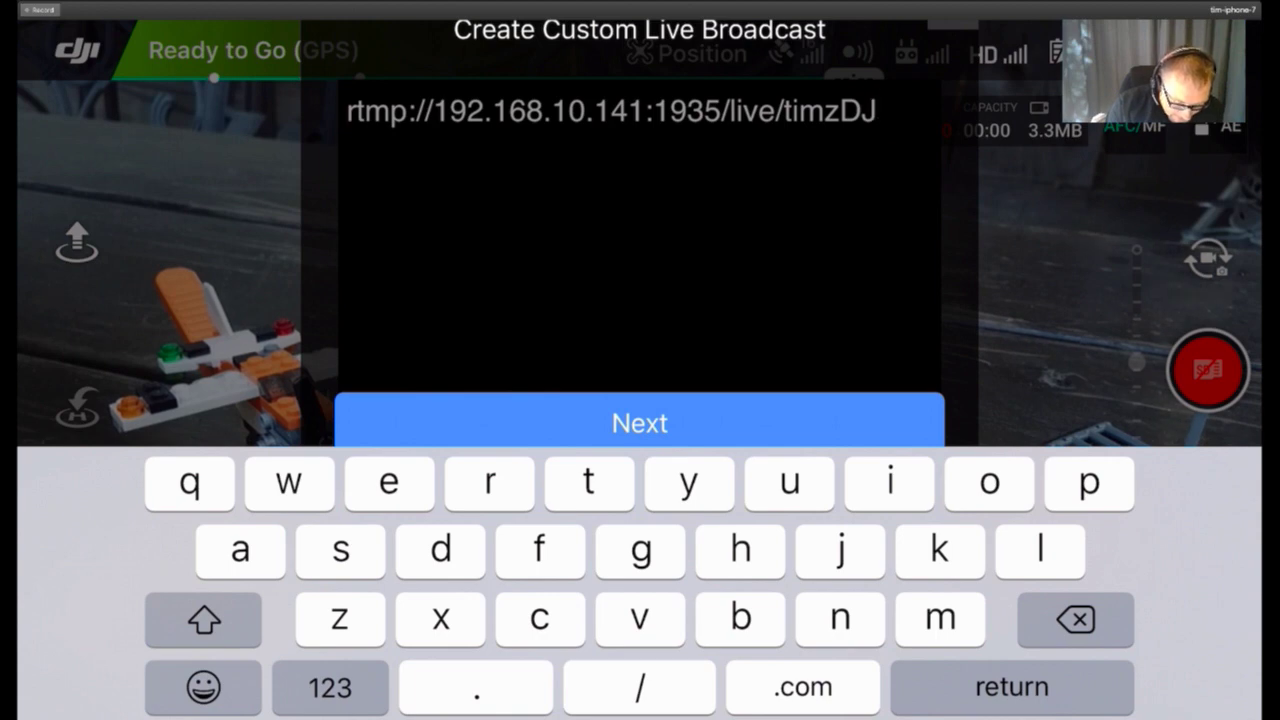
pyautogui.press('BackSpace')
pyautogui.write('i')
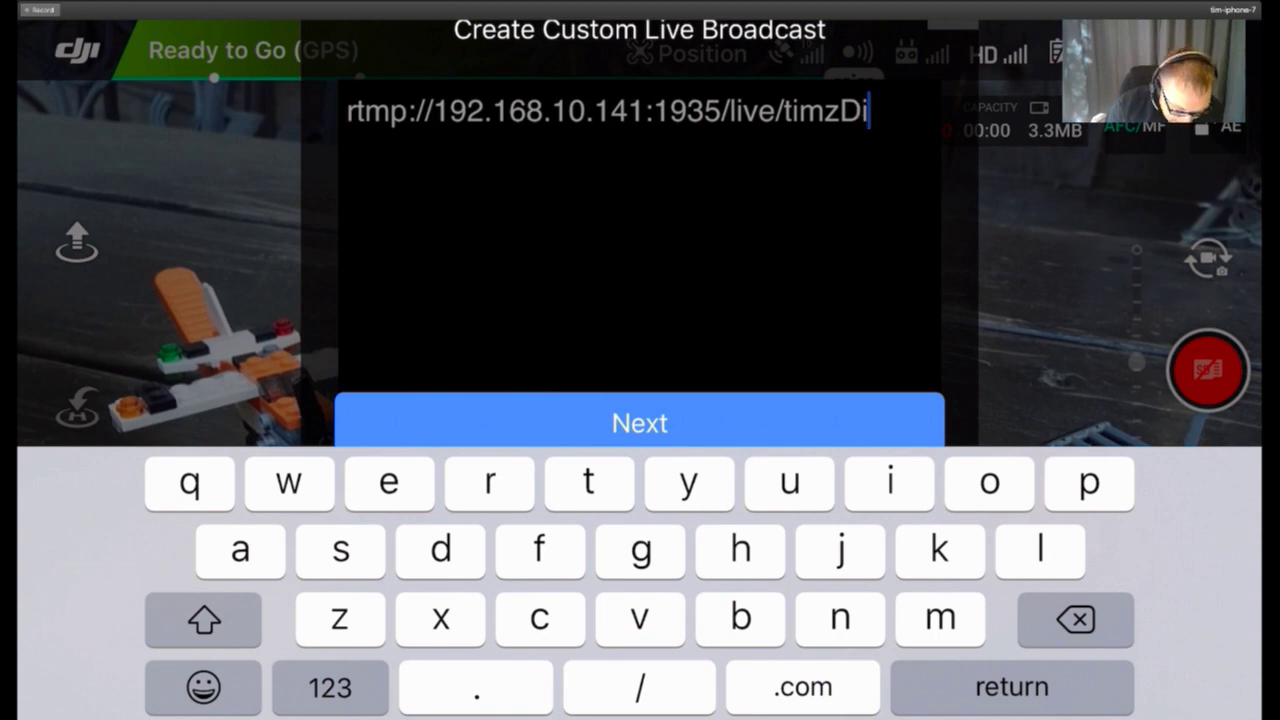
pyautogui.write('p')
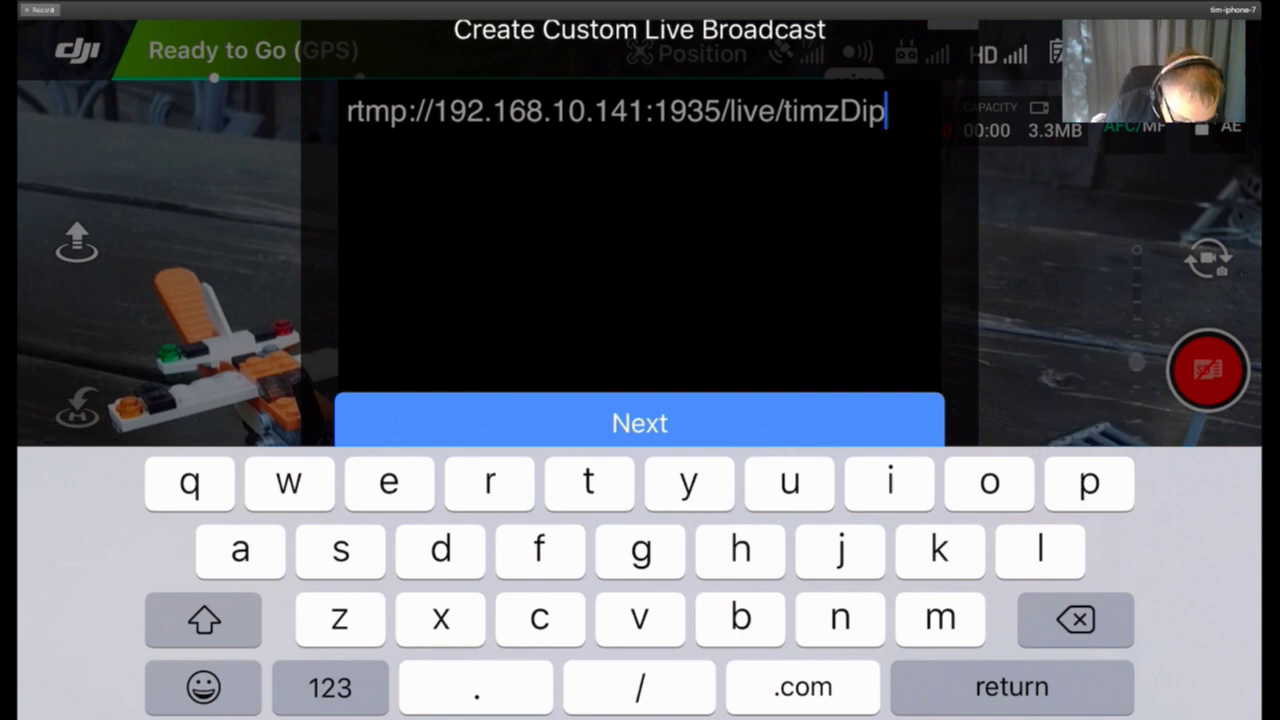
pyautogui.press('BackSpace')
pyautogui.press('BackSpace')
pyautogui.write('J')
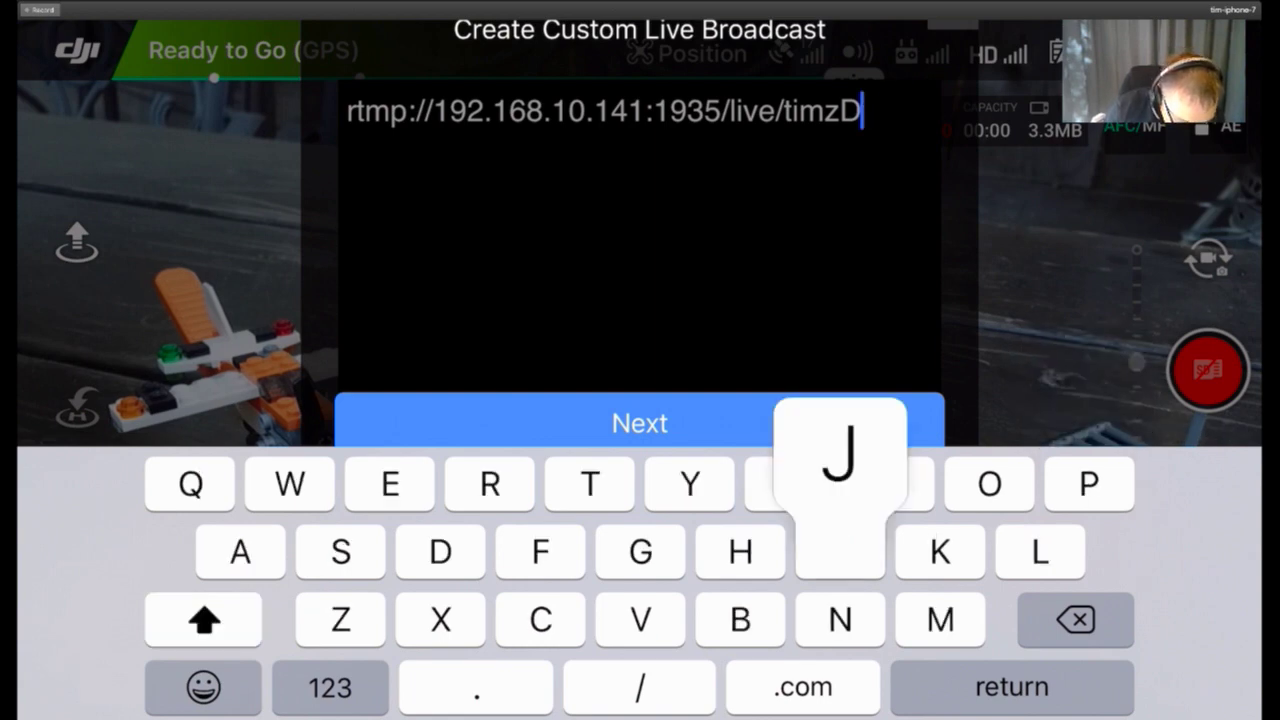
pyautogui.write('I')
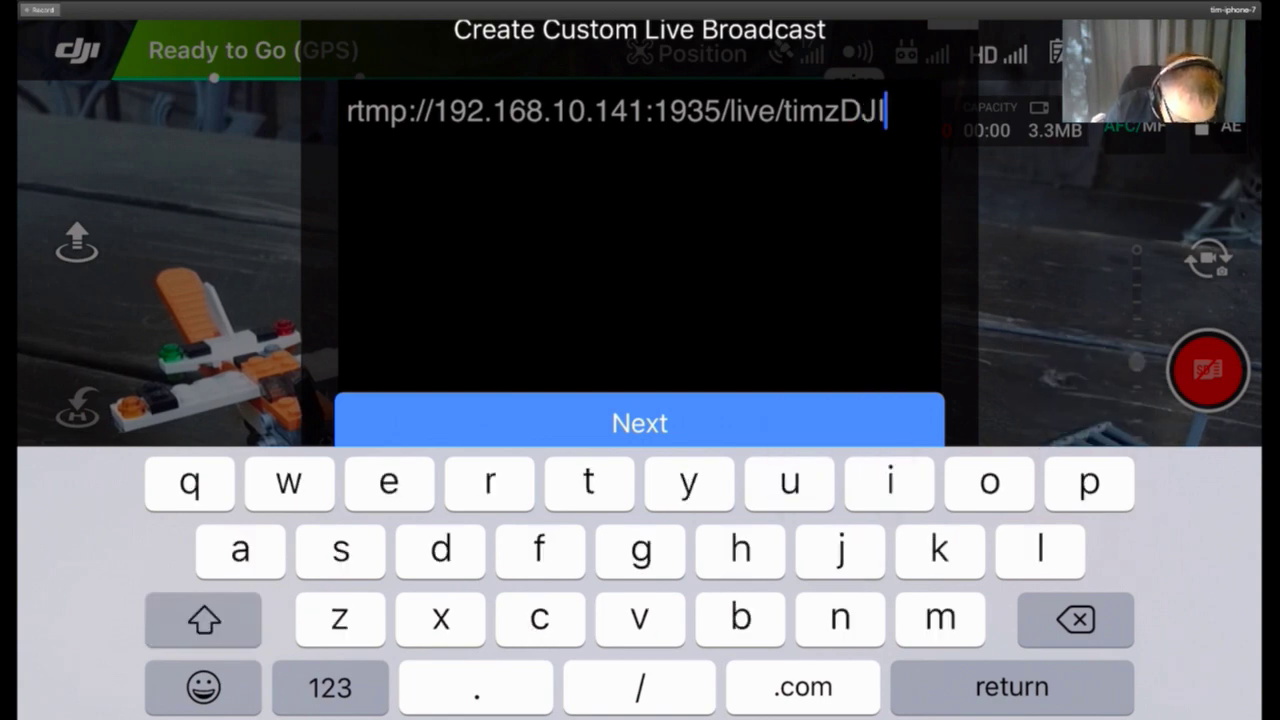
# Start the custom live broadcast and refresh the live application's list of incoming streams in Wowza Streaming Engine Manager.
pyautogui.click(640, 423)
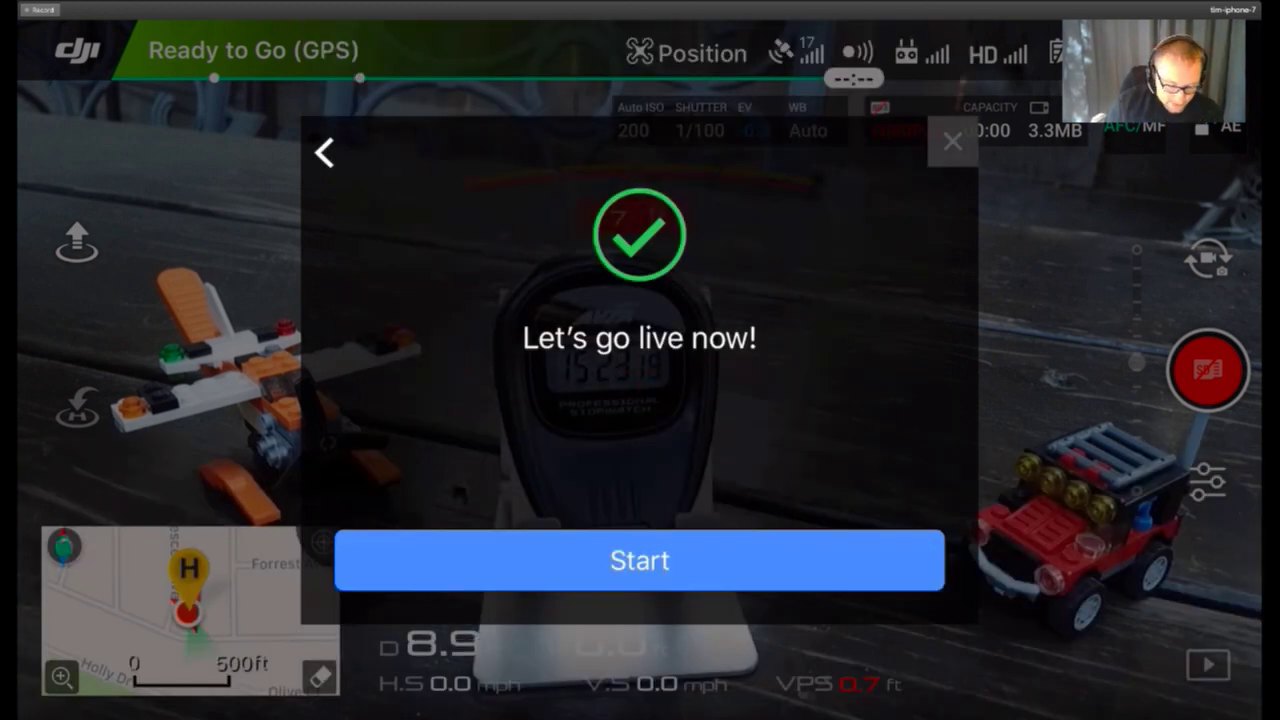
pyautogui.click(640, 560)
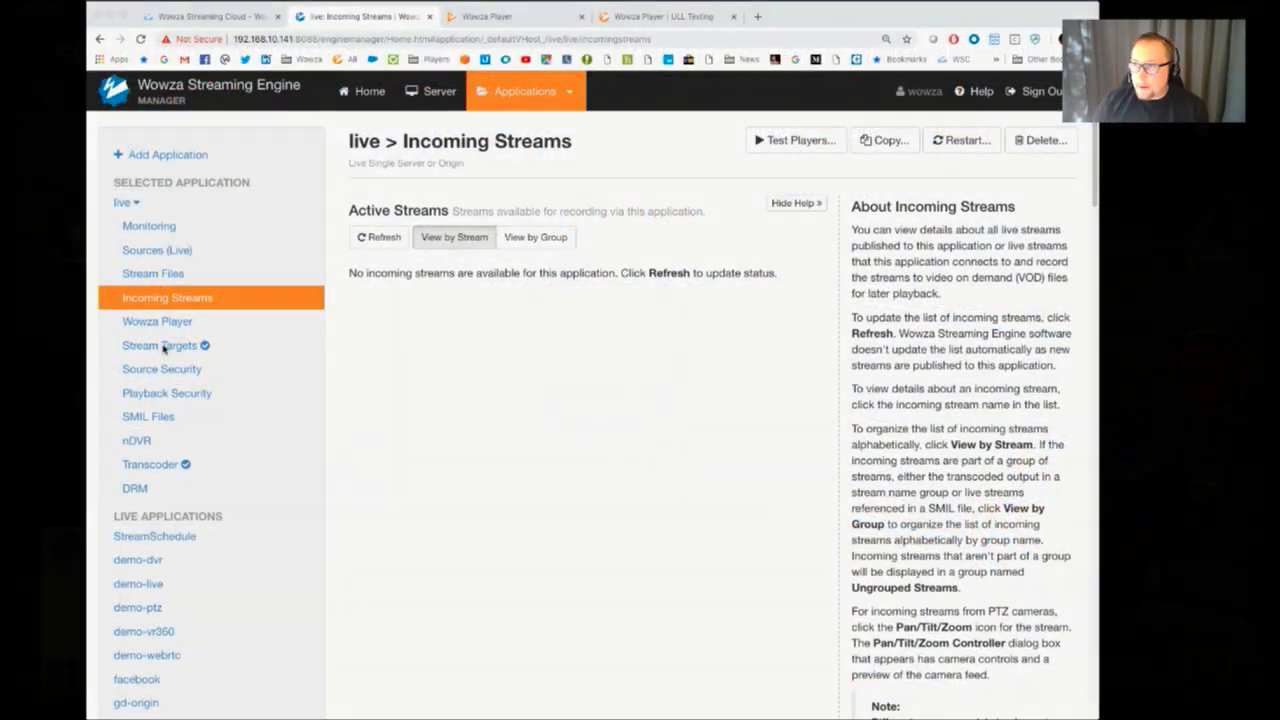
pyautogui.click(385, 240)
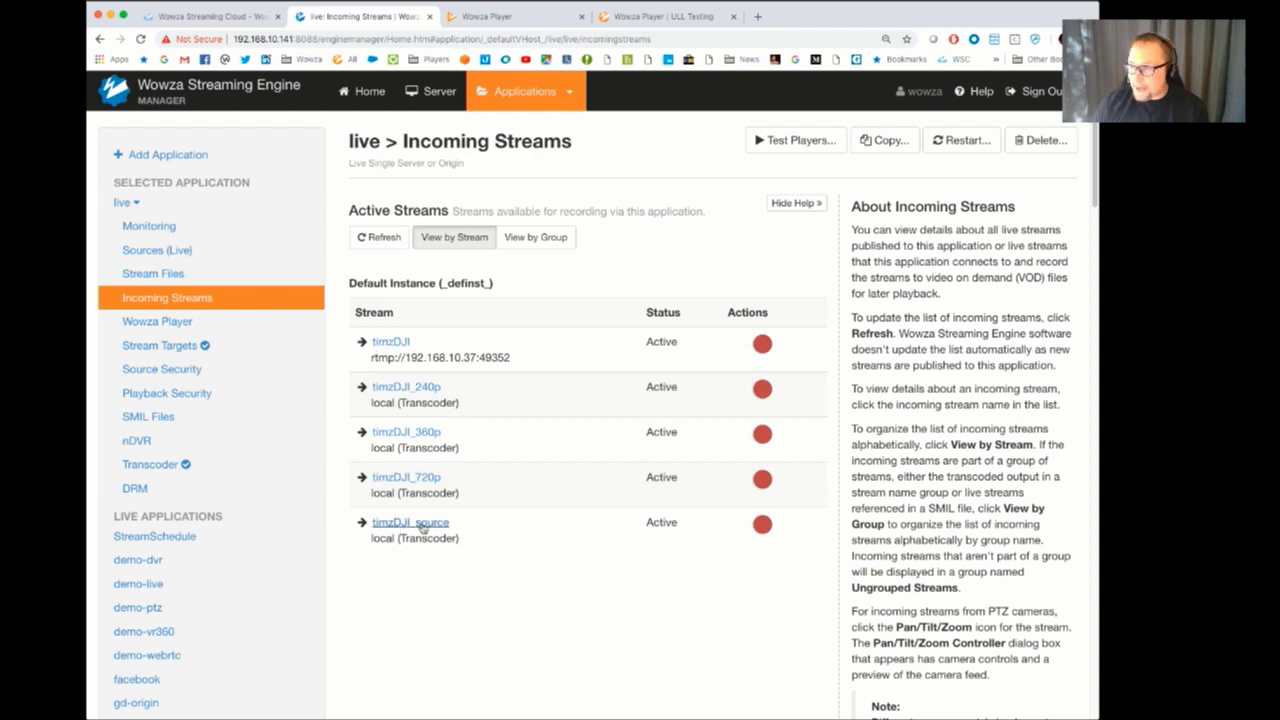
# Open the details of the incoming timzDJI stream and examine its incoming network throughput.
pyautogui.click(397, 345)
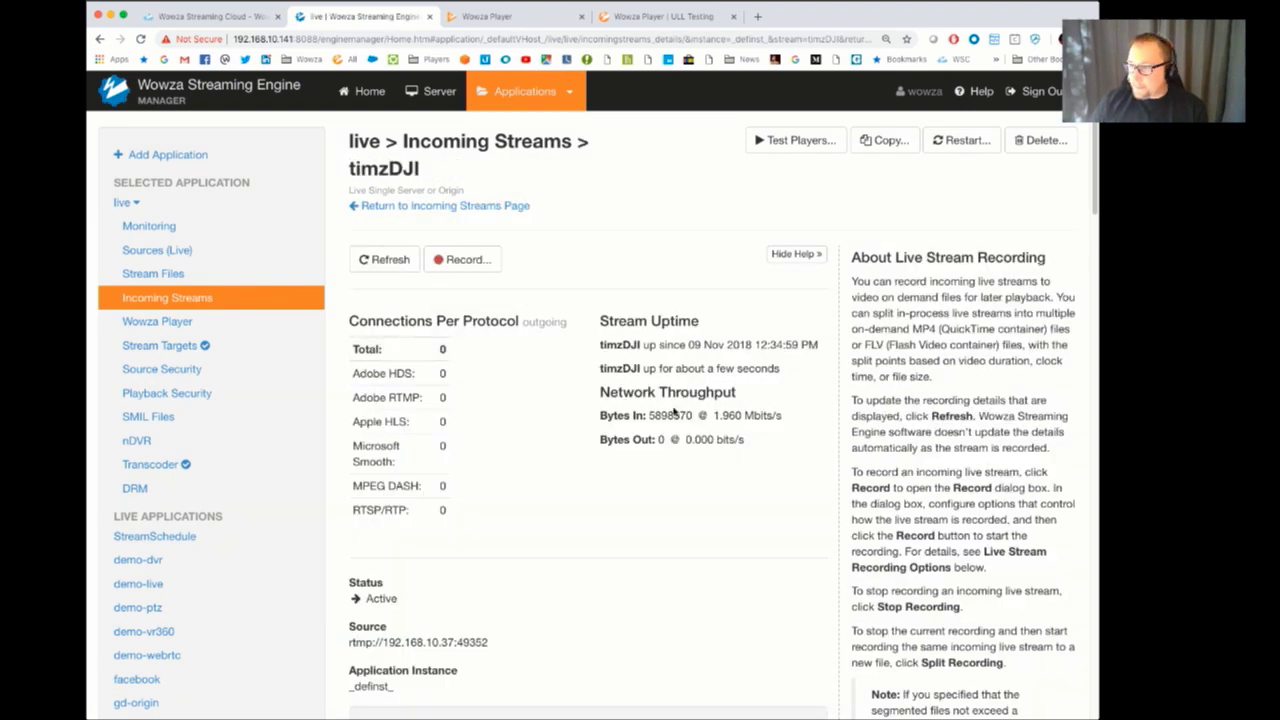
pyautogui.moveTo(744, 415); pyautogui.dragTo(648, 420)
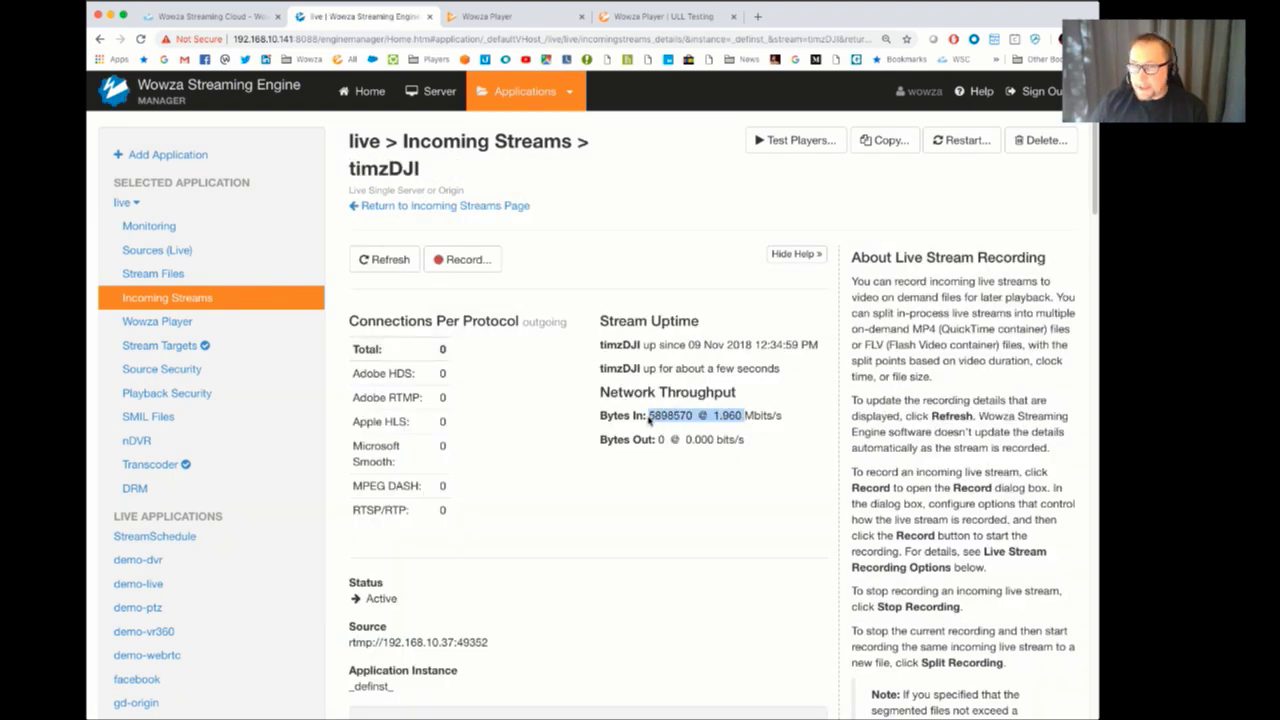
pyautogui.click(734, 421)
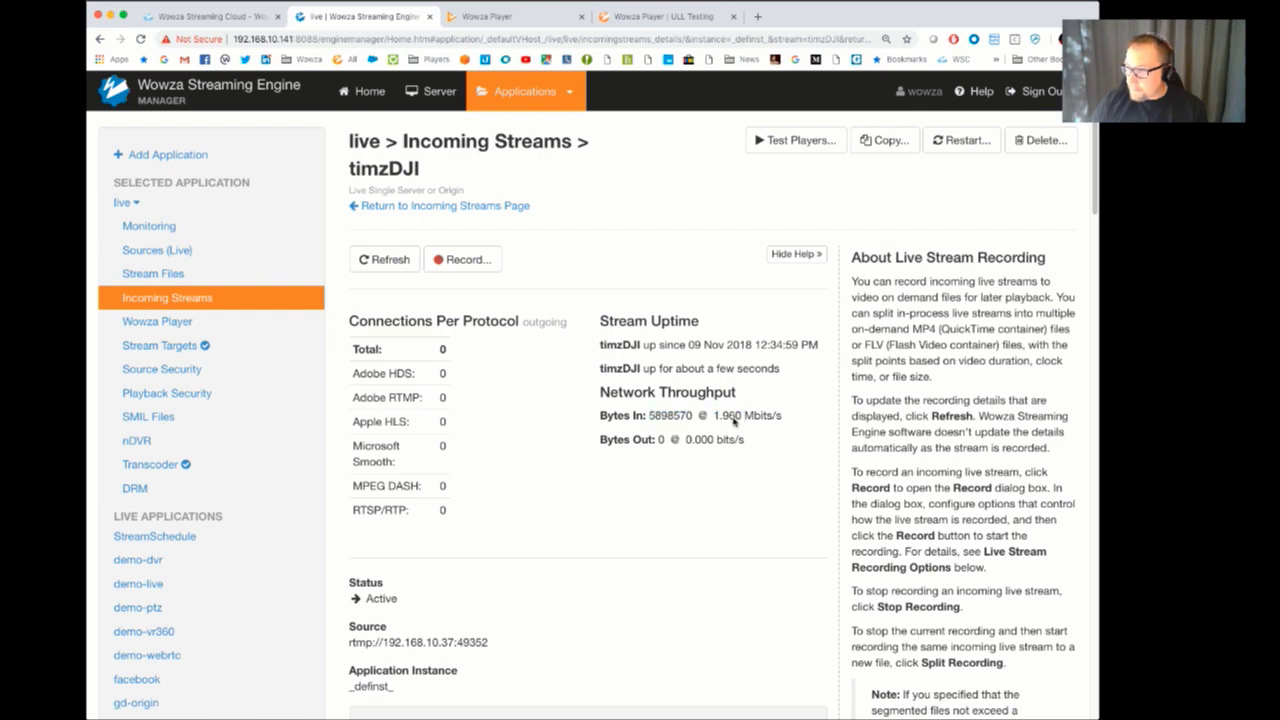
# Open the test players for the timzDJI stream, set the server to 192.168.10.141:1935, and start Adobe RTMP playback.
pyautogui.click(776, 142)
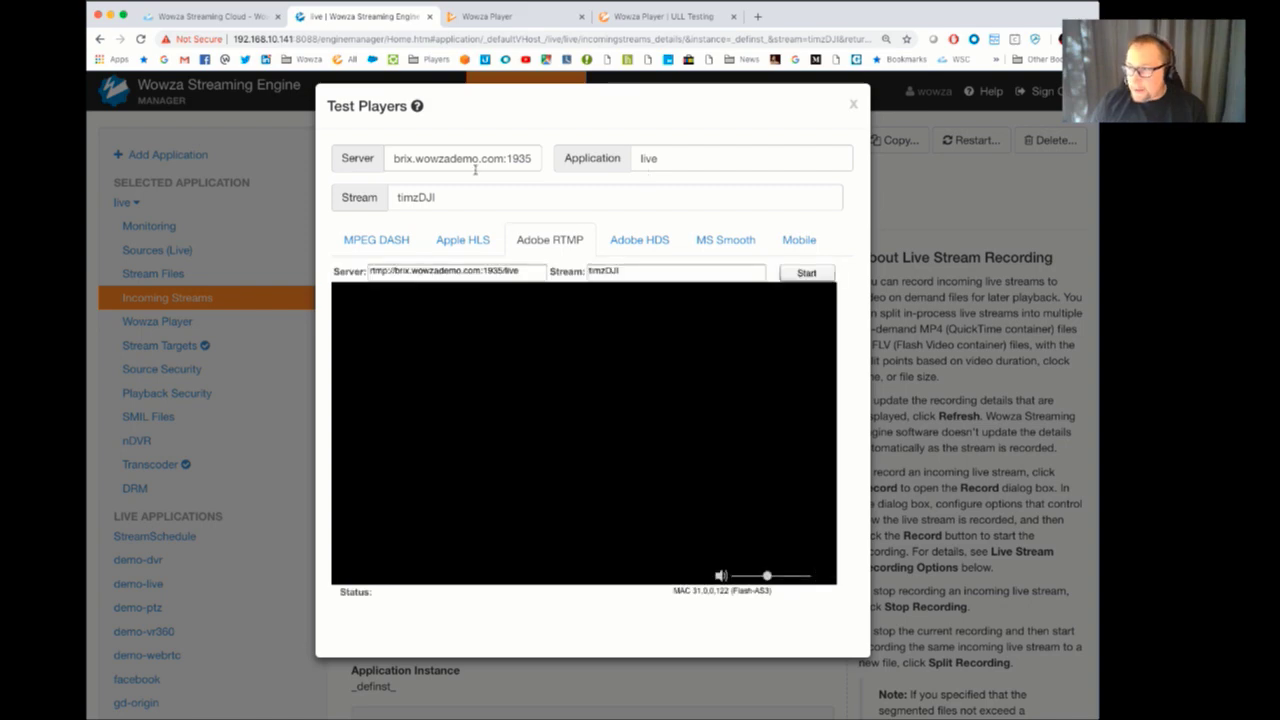
pyautogui.click(477, 163)
pyautogui.moveTo(503, 164); pyautogui.dragTo(390, 164)
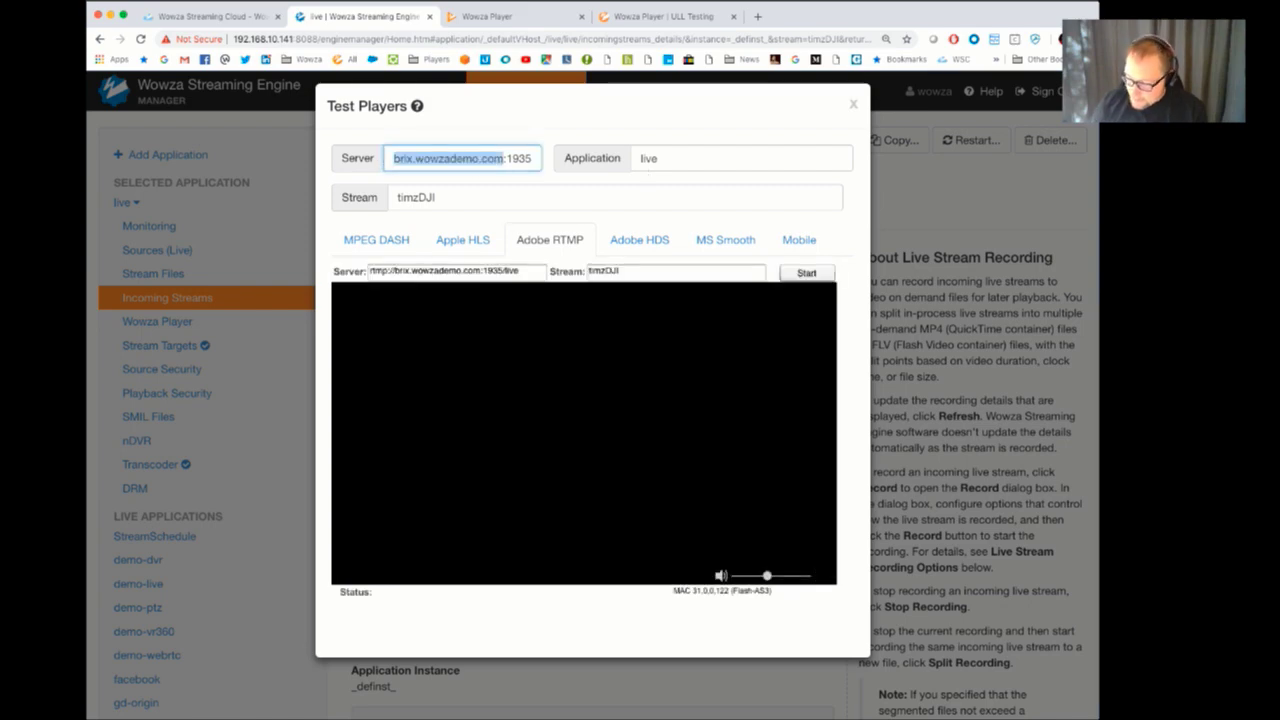
pyautogui.write('192.168.1')
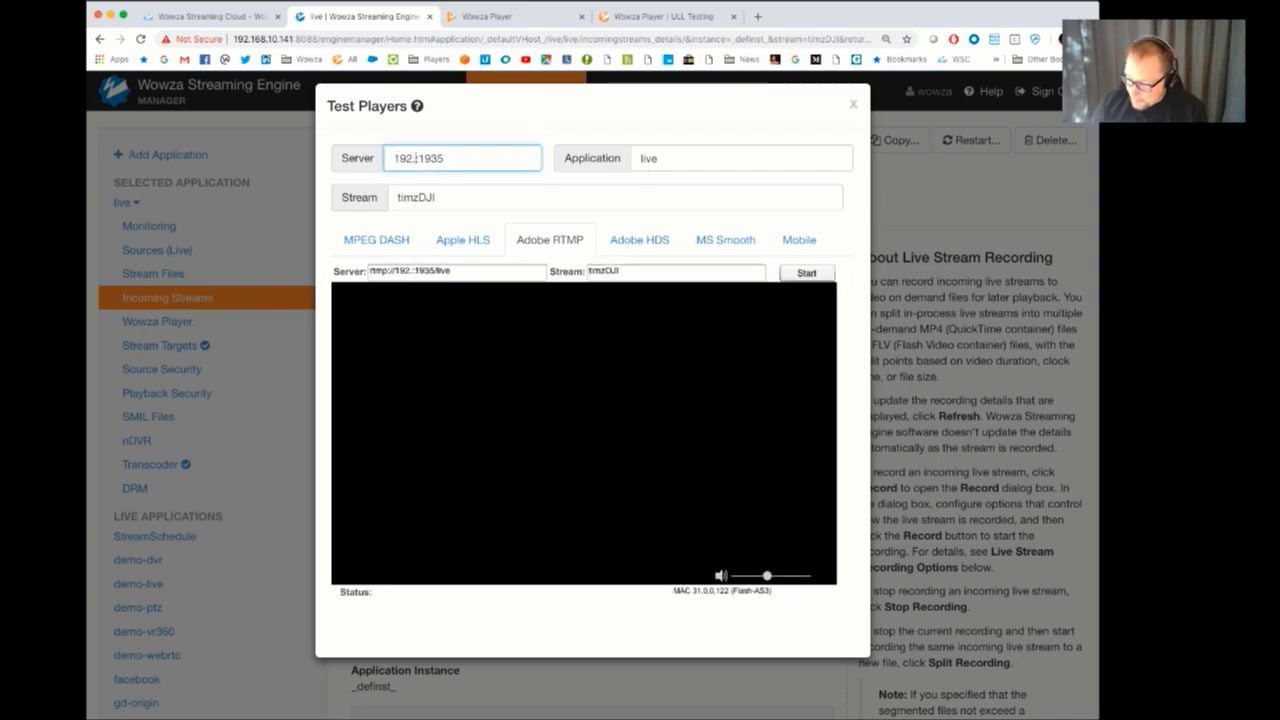
pyautogui.write('0.141')
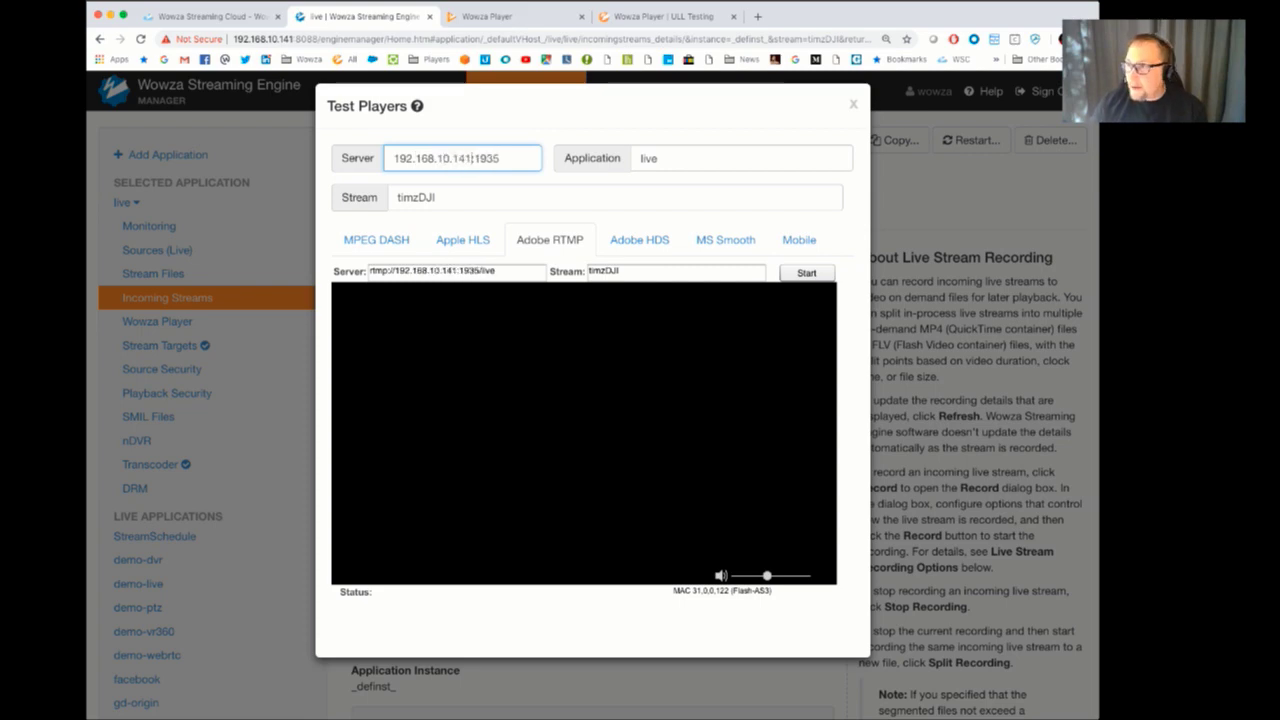
pyautogui.click(804, 274)
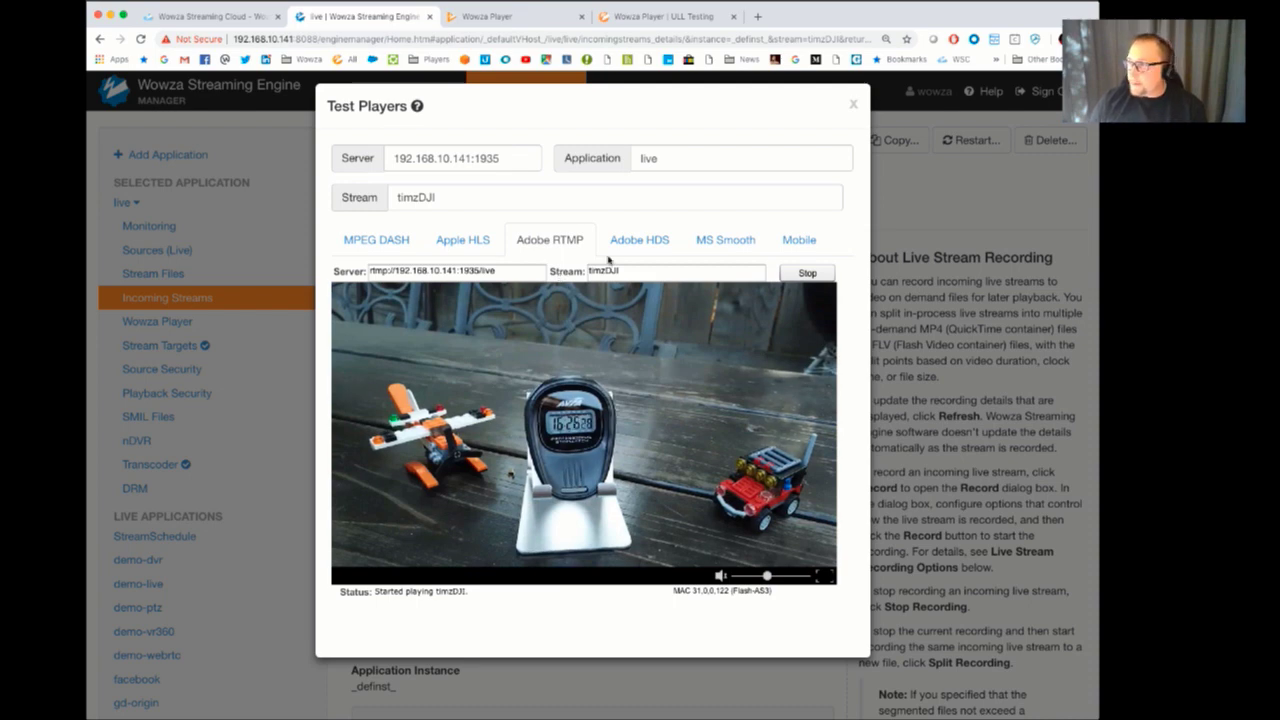
# Show the mobile streaming URLs and copy the iOS playlist URL of the timzDJI stream.
pyautogui.click(790, 244)
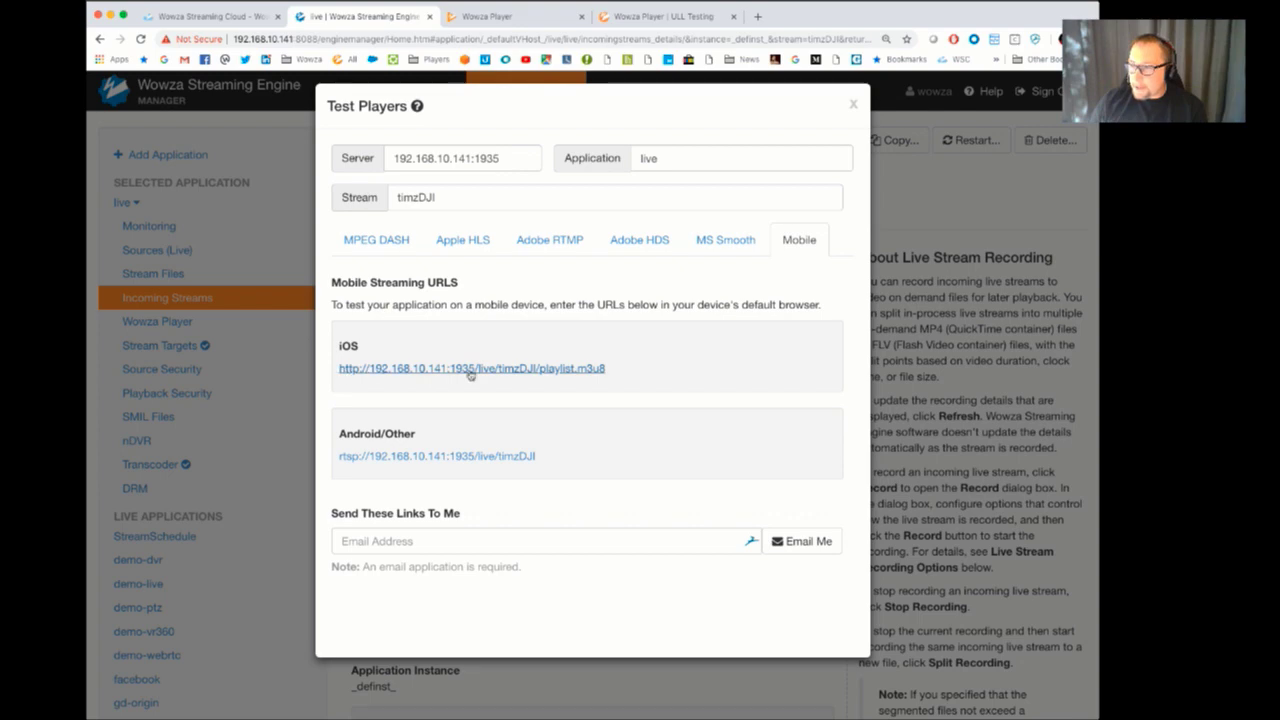
pyautogui.moveTo(617, 371); pyautogui.dragTo(337, 372)
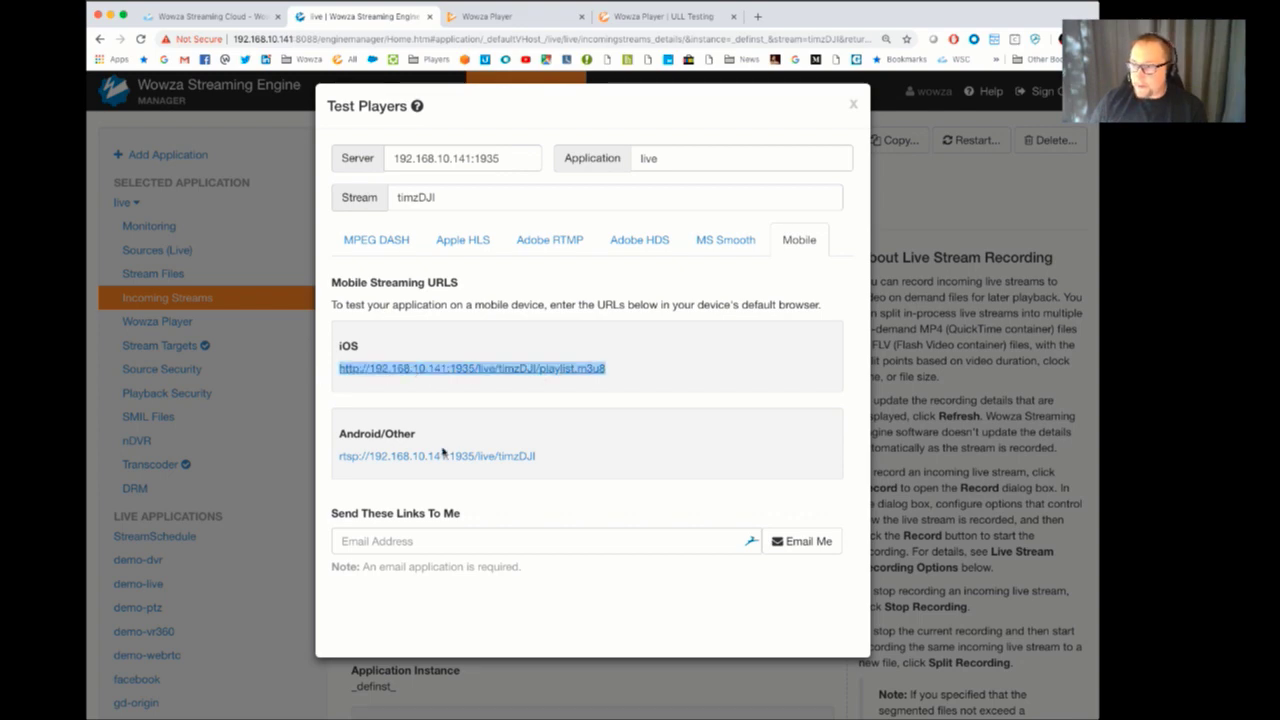
pyautogui.click(618, 369)
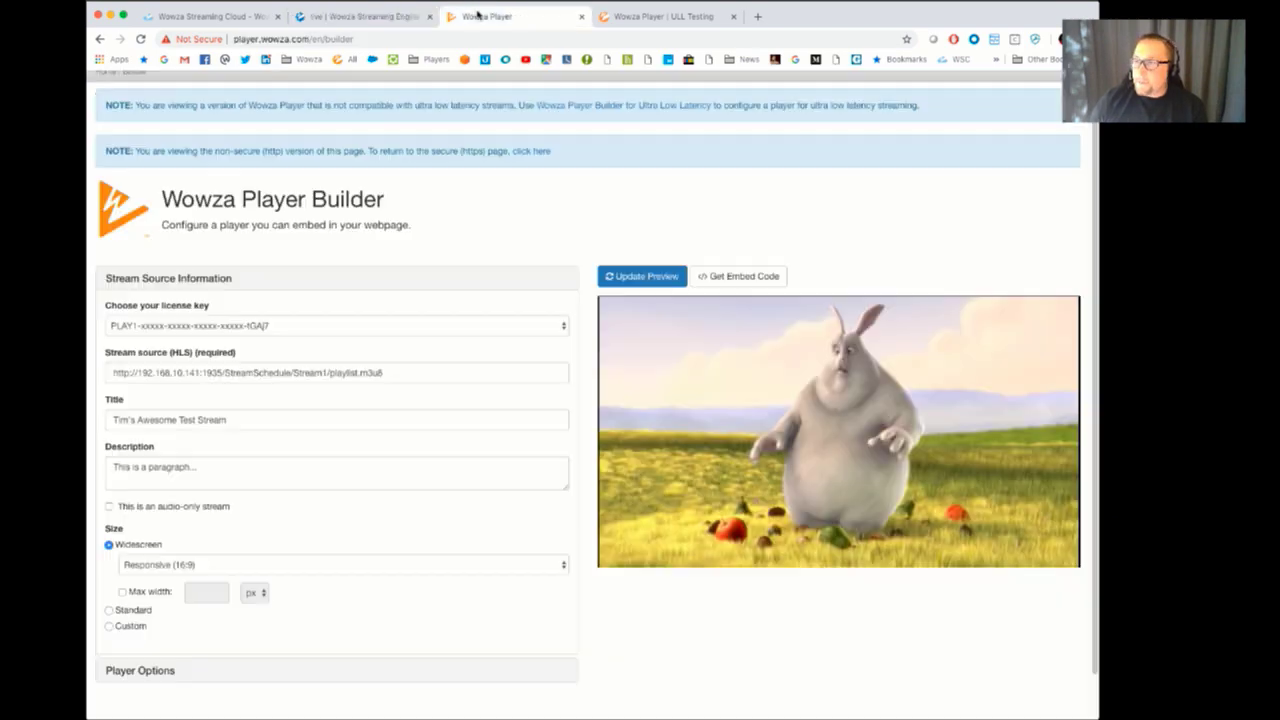
pyautogui.click(500, 16)
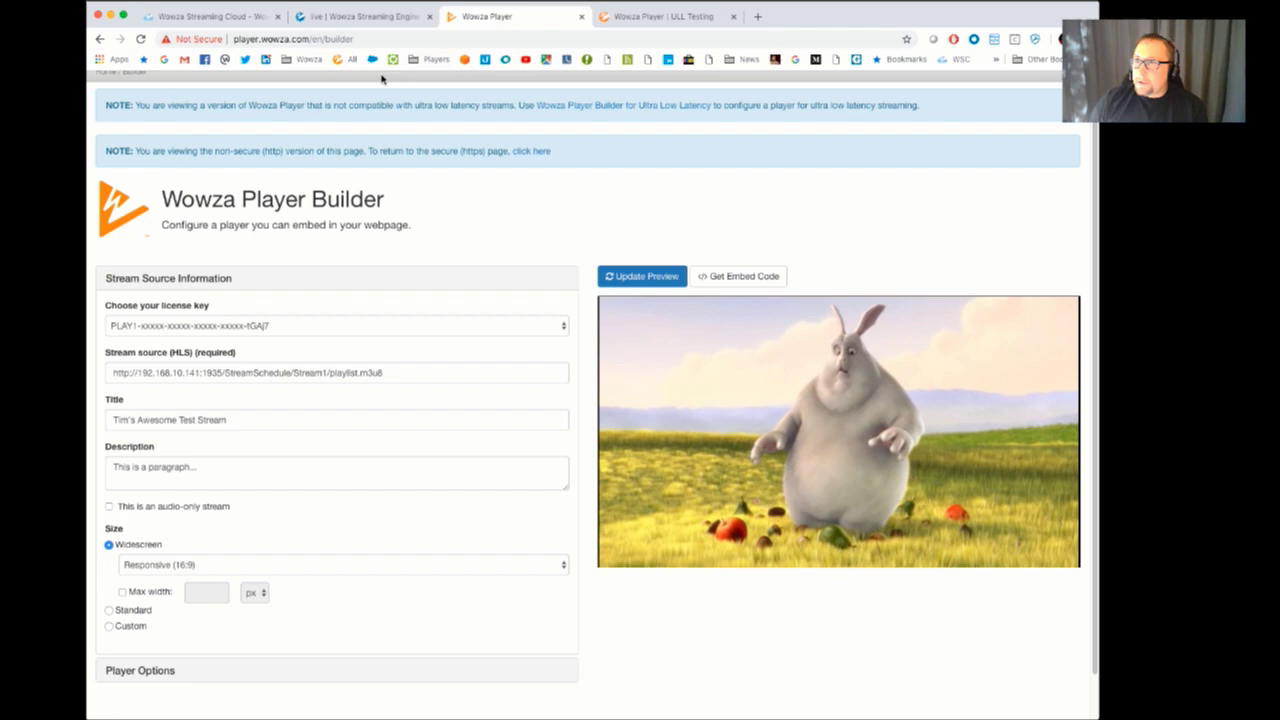
pyautogui.click(290, 40)
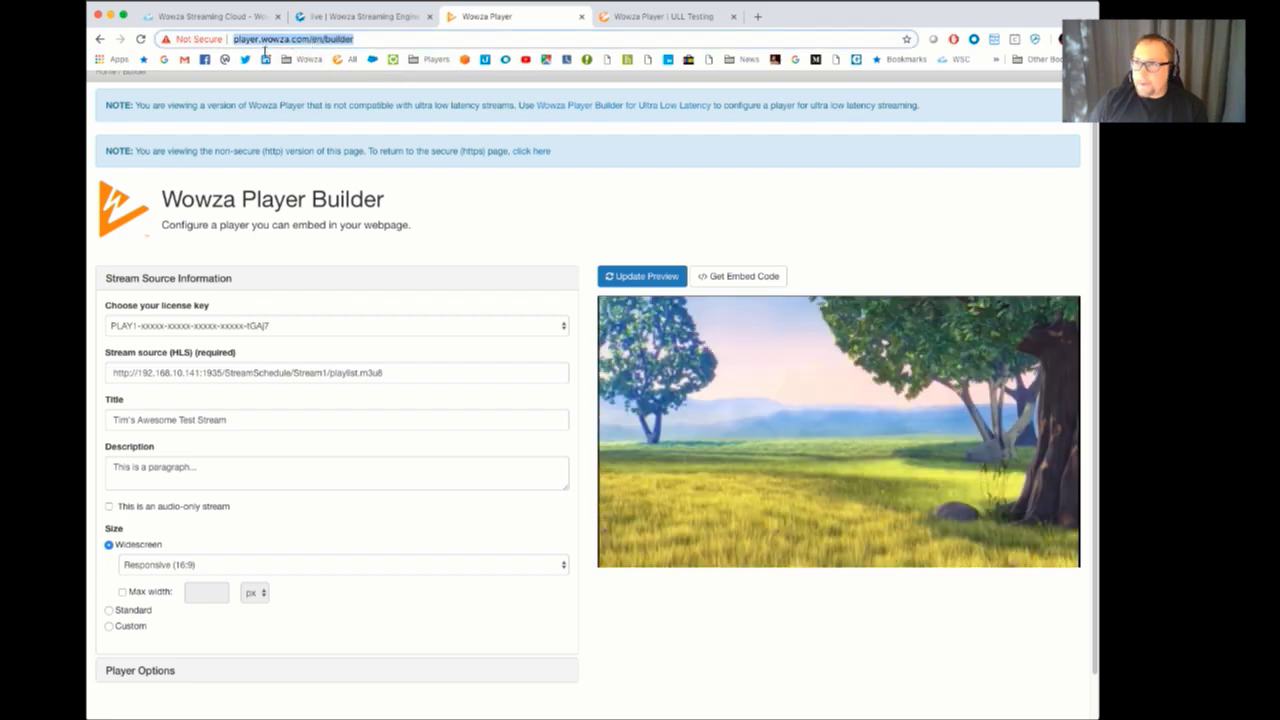
pyautogui.click(140, 39)
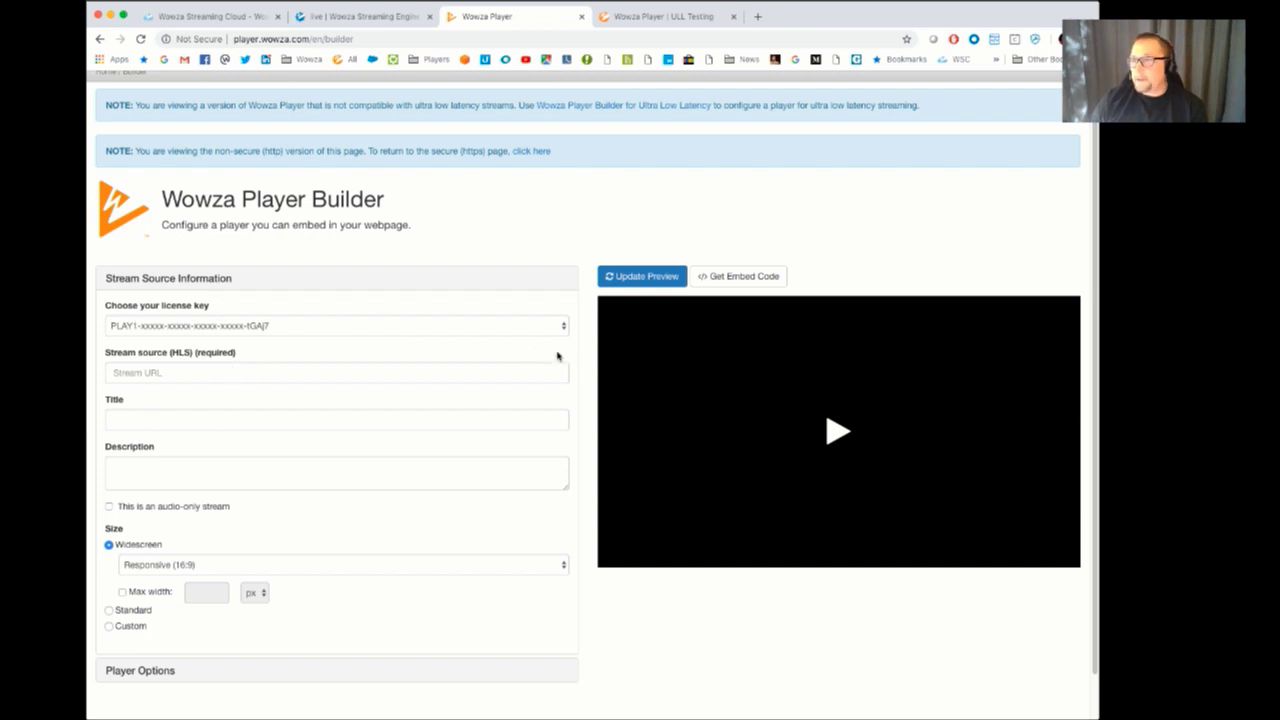
pyautogui.click(198, 373)
pyautogui.write('http://192.168.10.141:1935/live/tmzDJi/playlist.m3u8')
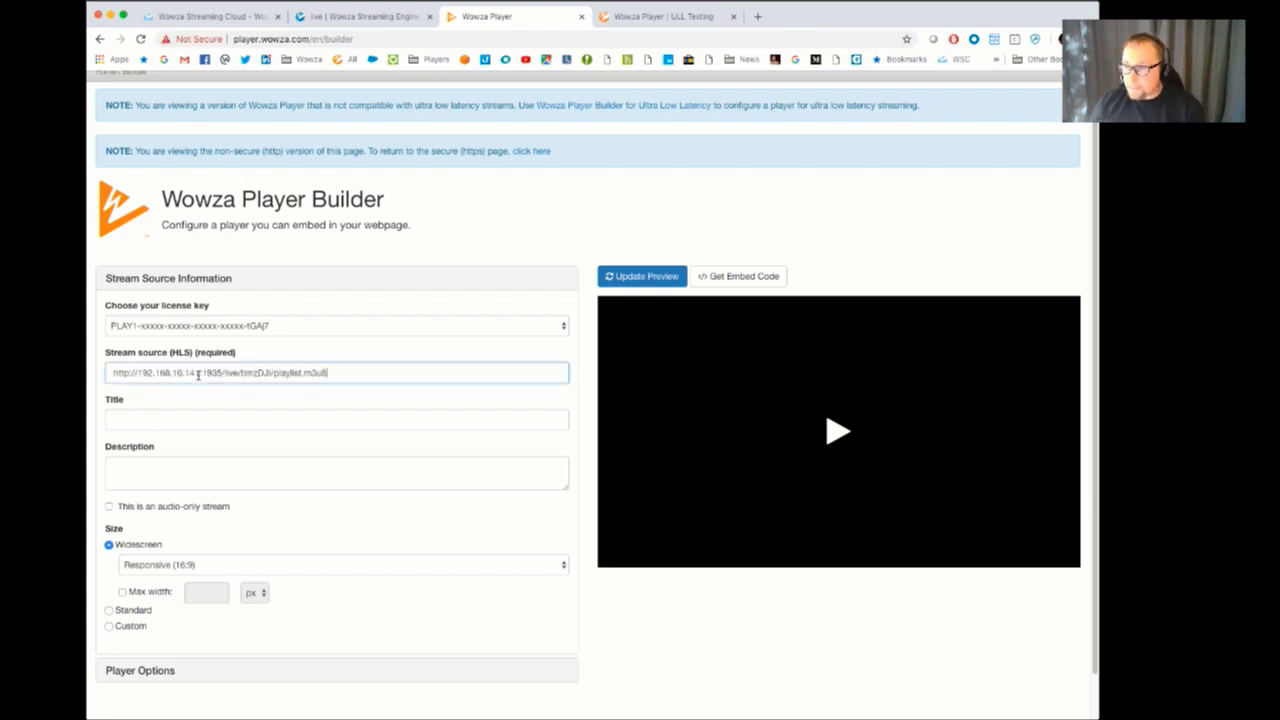
# Add a title combining the owner's first name with "DJI" and the description "This is a paragraph....", and play the updated preview.
pyautogui.click(167, 431)
pyautogui.write("Tim'")
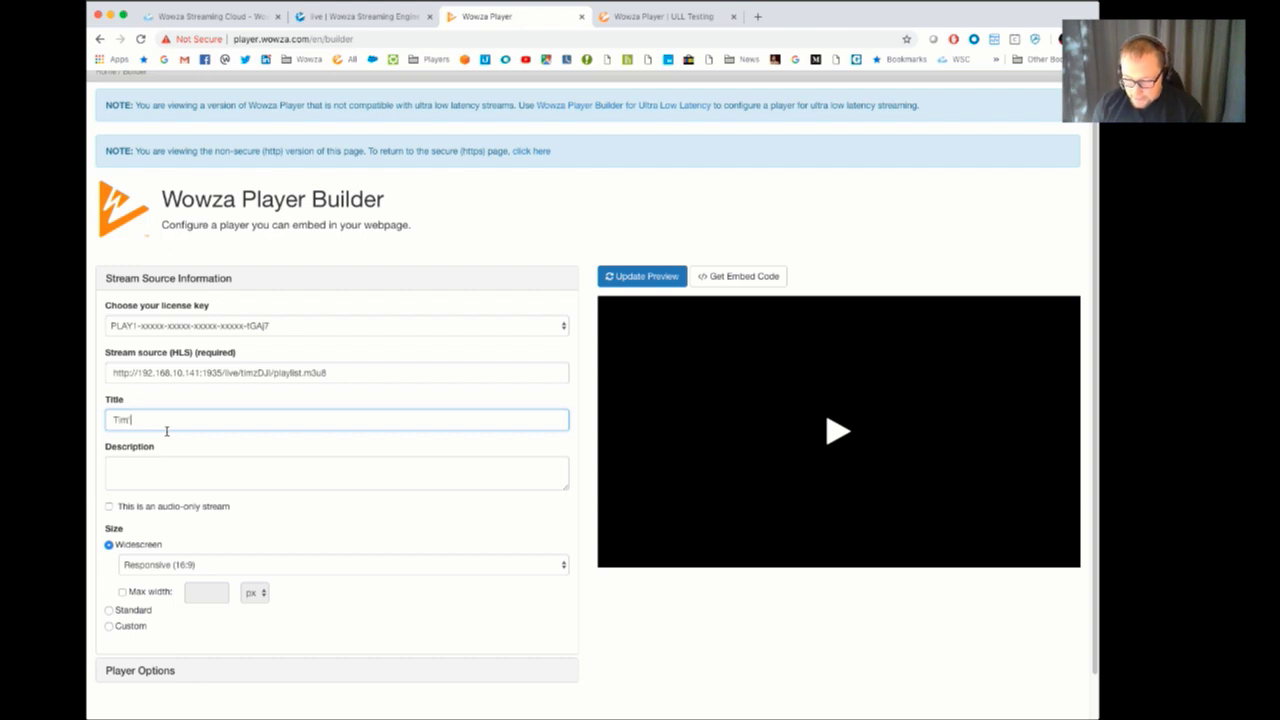
pyautogui.write('s DJI')
pyautogui.press('Tab')
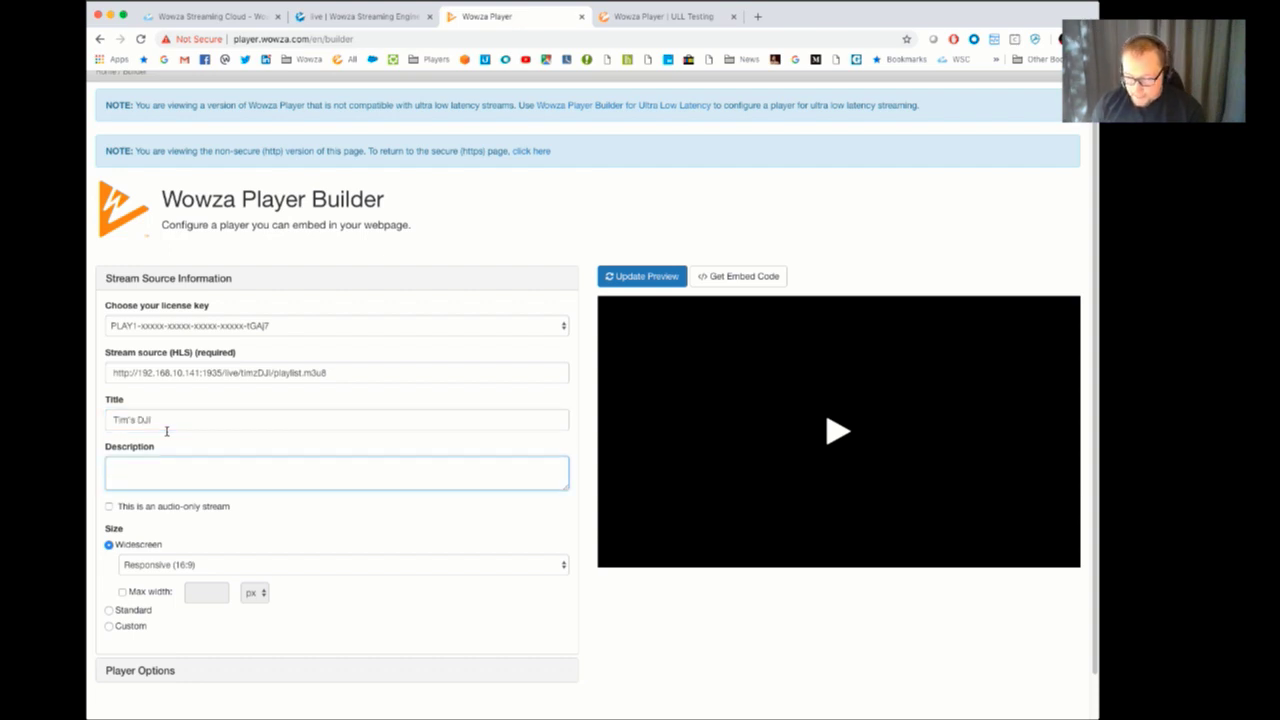
pyautogui.write('This is a parag')
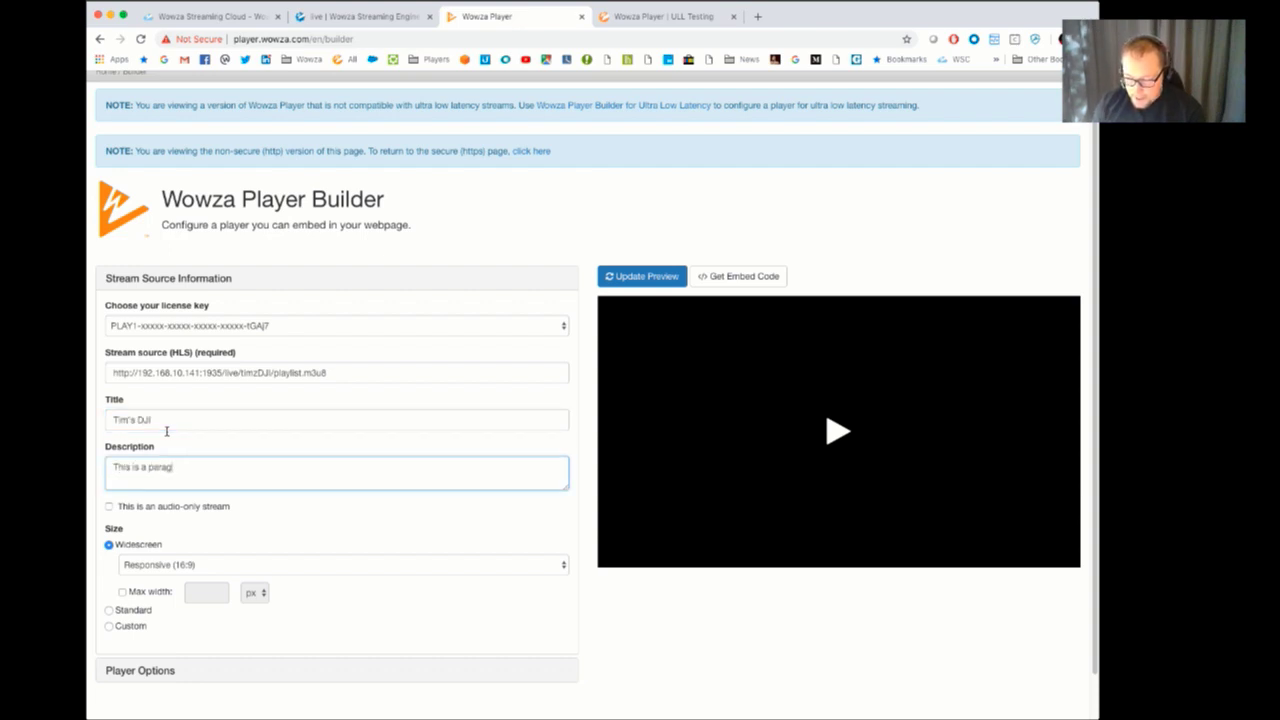
pyautogui.write('raph...')
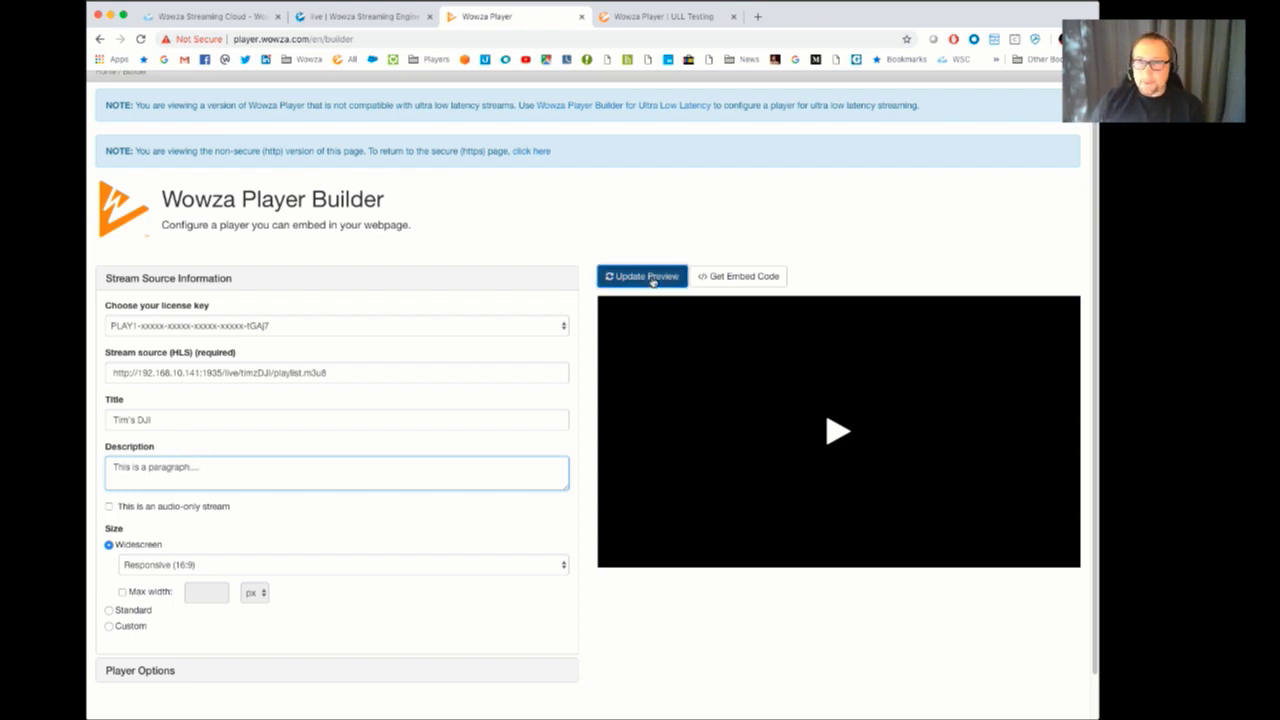
pyautogui.click(652, 280)
pyautogui.click(830, 435)
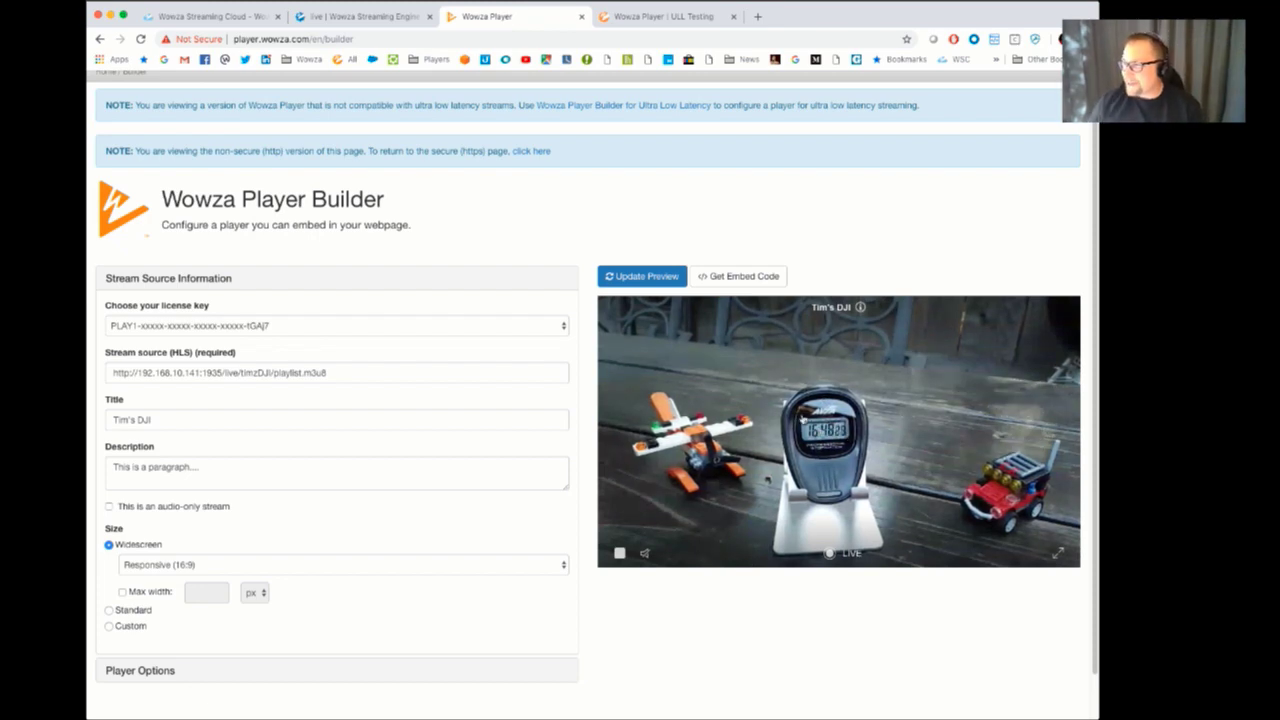
# Open the player's embed code, examine its script include, HTML element and embed script sections, and close it.
pyautogui.click(759, 281)
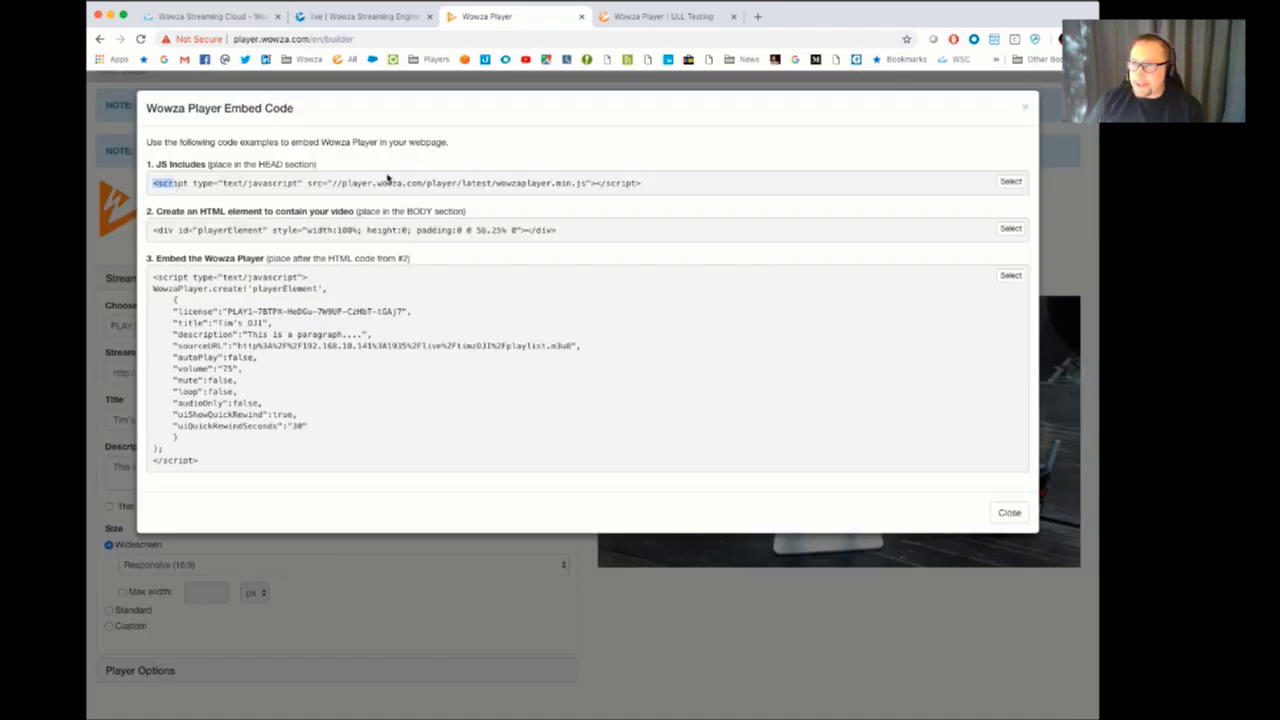
pyautogui.moveTo(169, 232); pyautogui.dragTo(339, 232)
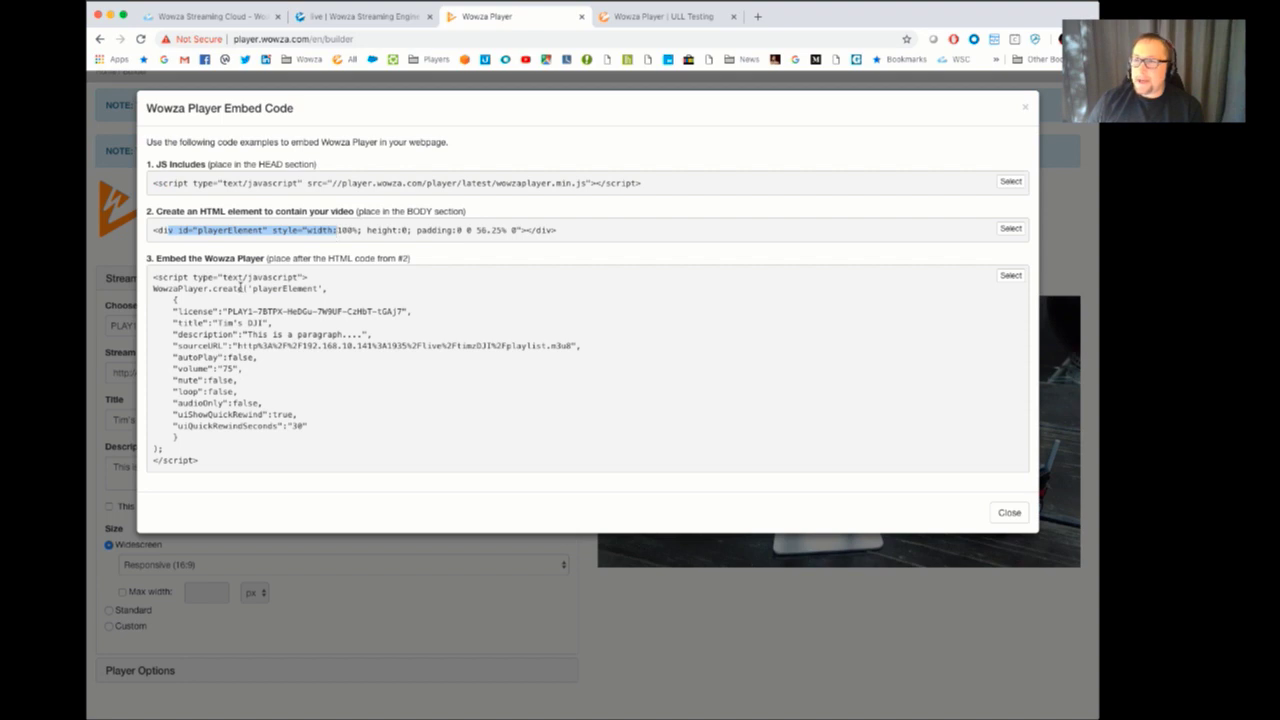
pyautogui.moveTo(153, 279); pyautogui.dragTo(273, 458)
pyautogui.click(287, 453)
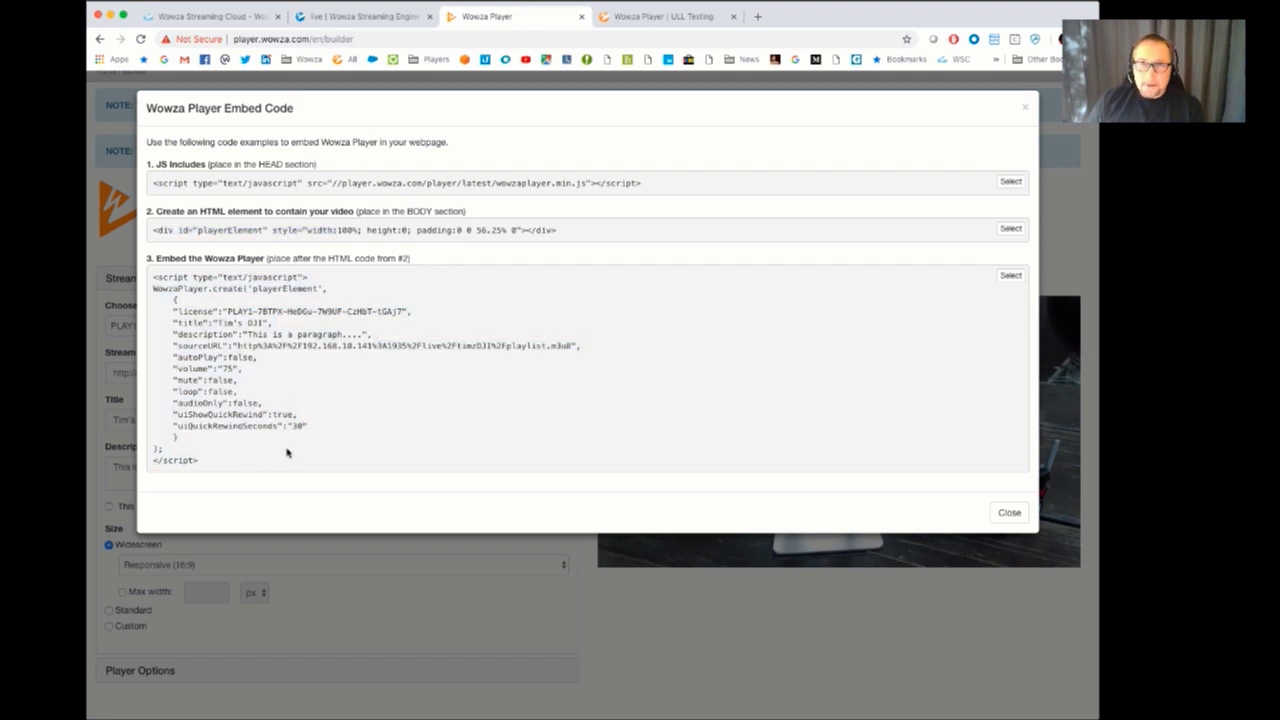
pyautogui.click(1025, 110)
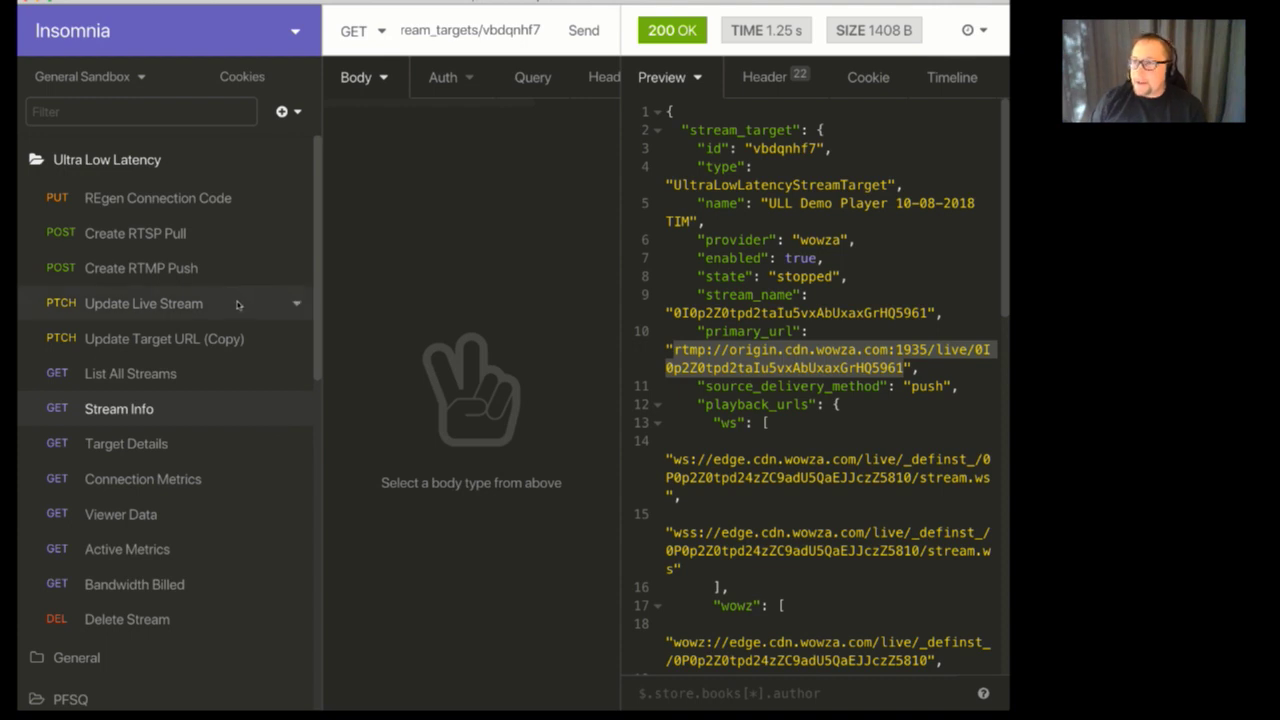
# Switch to Insomnia and send the Create RTMP Push request with the target name set to the owner's first name plus "DJI Stream".
pyautogui.click(146, 236)
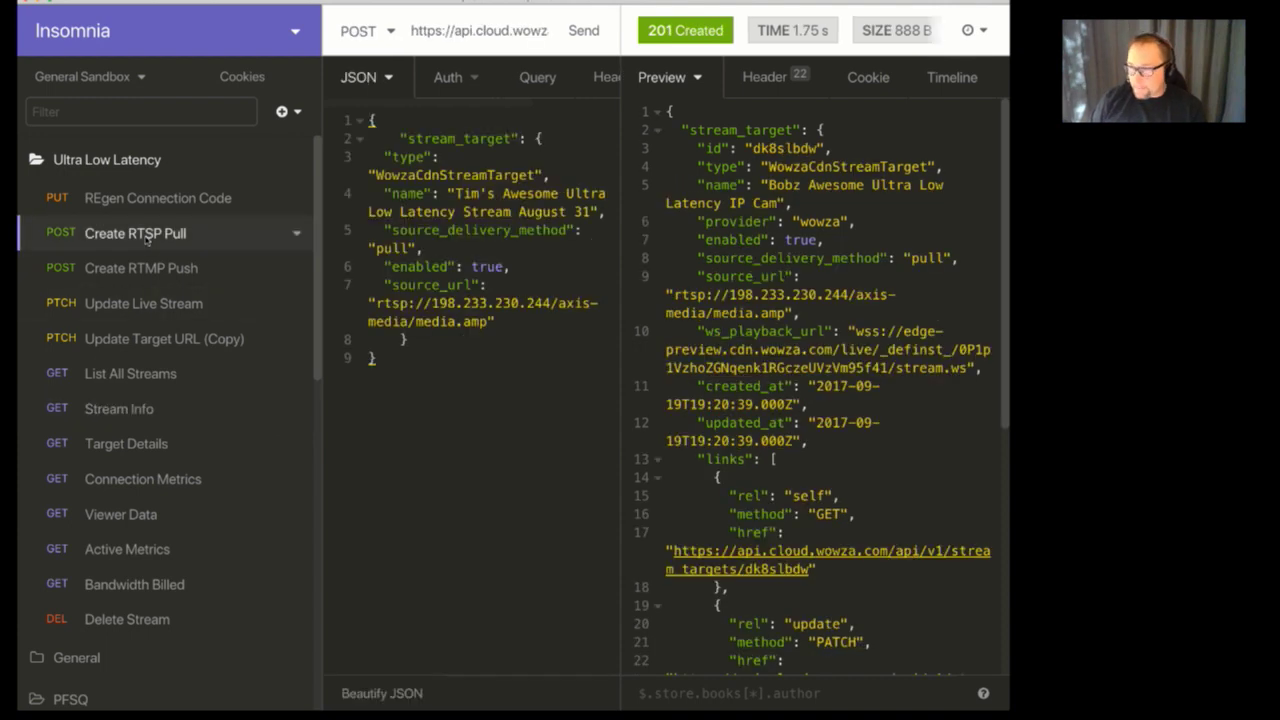
pyautogui.click(146, 268)
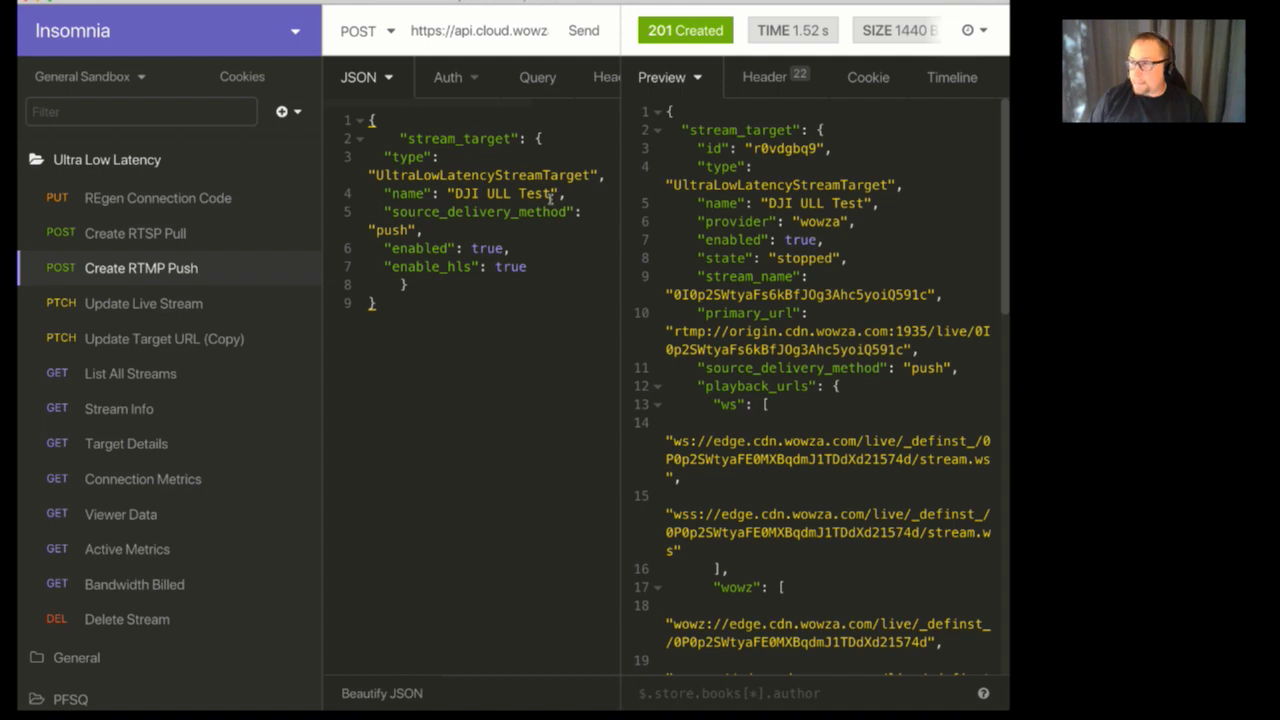
pyautogui.moveTo(549, 198); pyautogui.dragTo(455, 201)
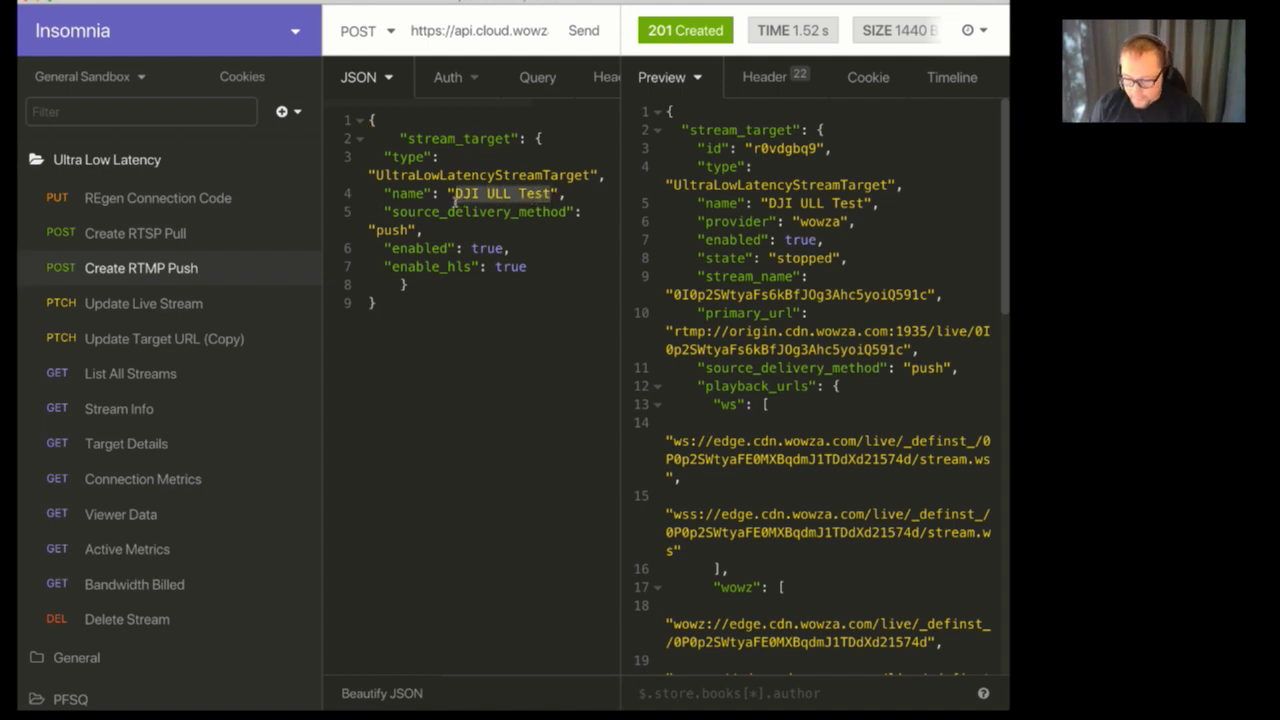
pyautogui.write("Tim's ")
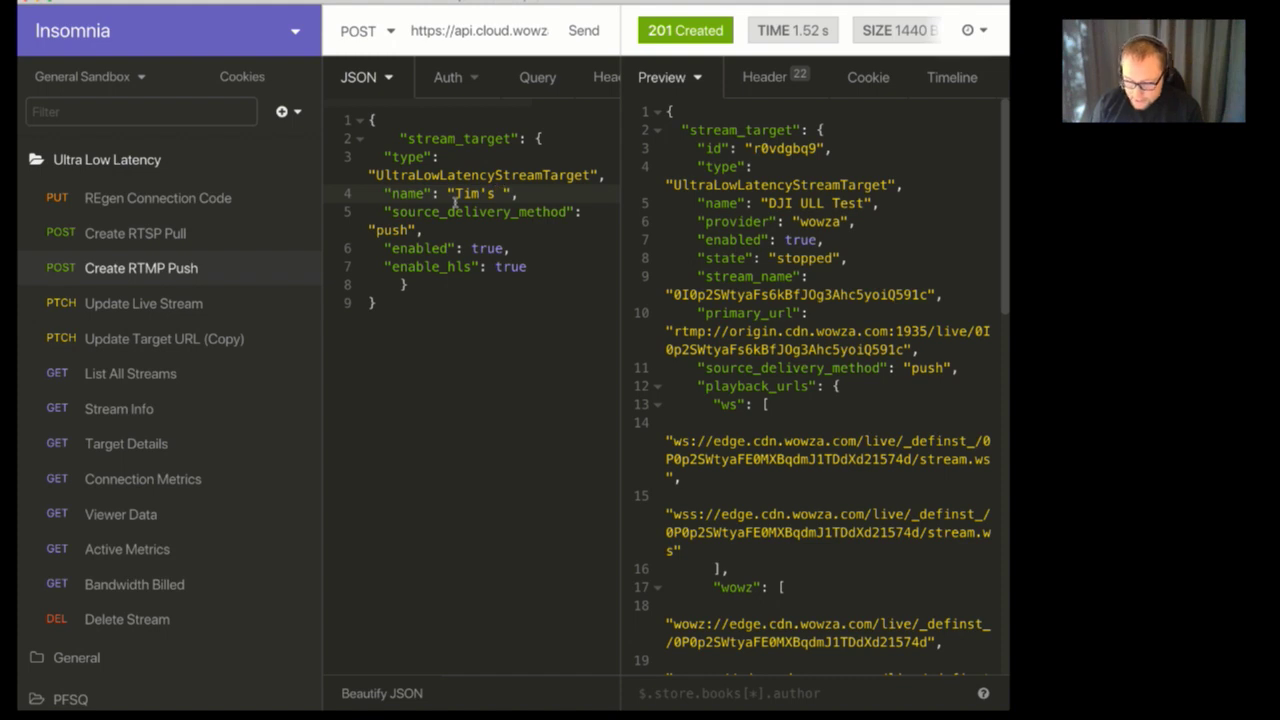
pyautogui.write('DJI Stream')
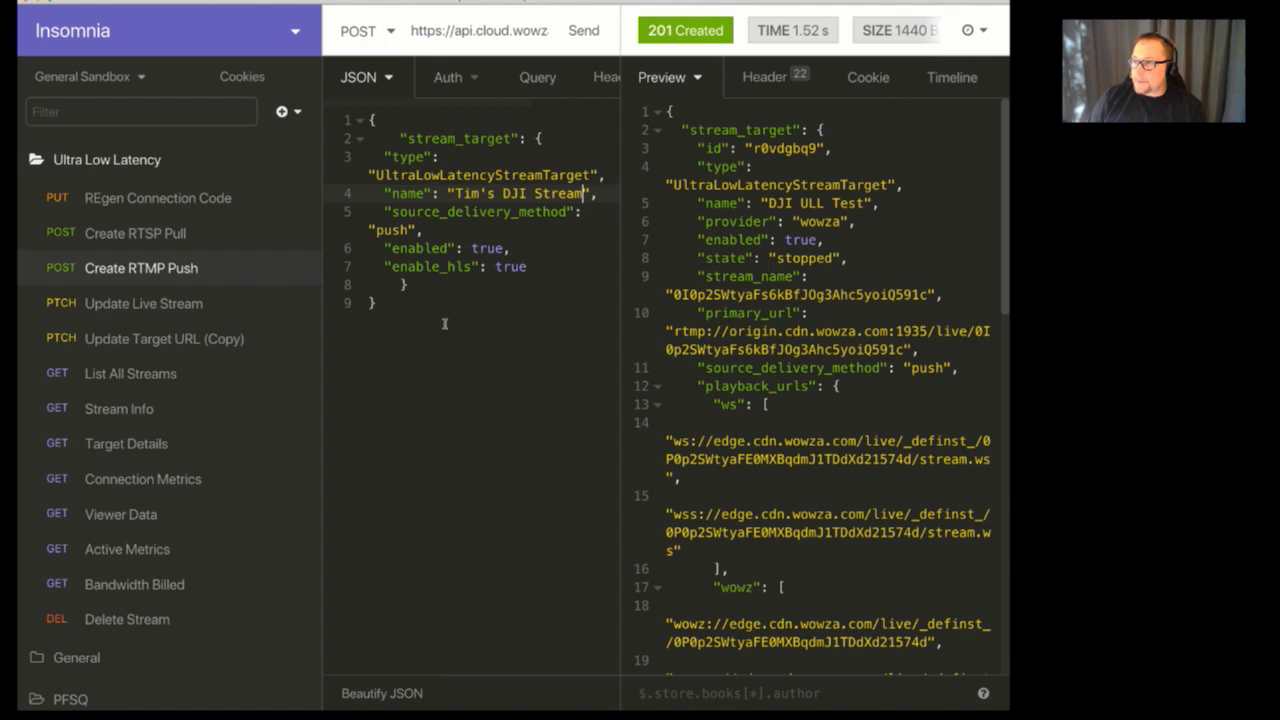
pyautogui.click(580, 31)
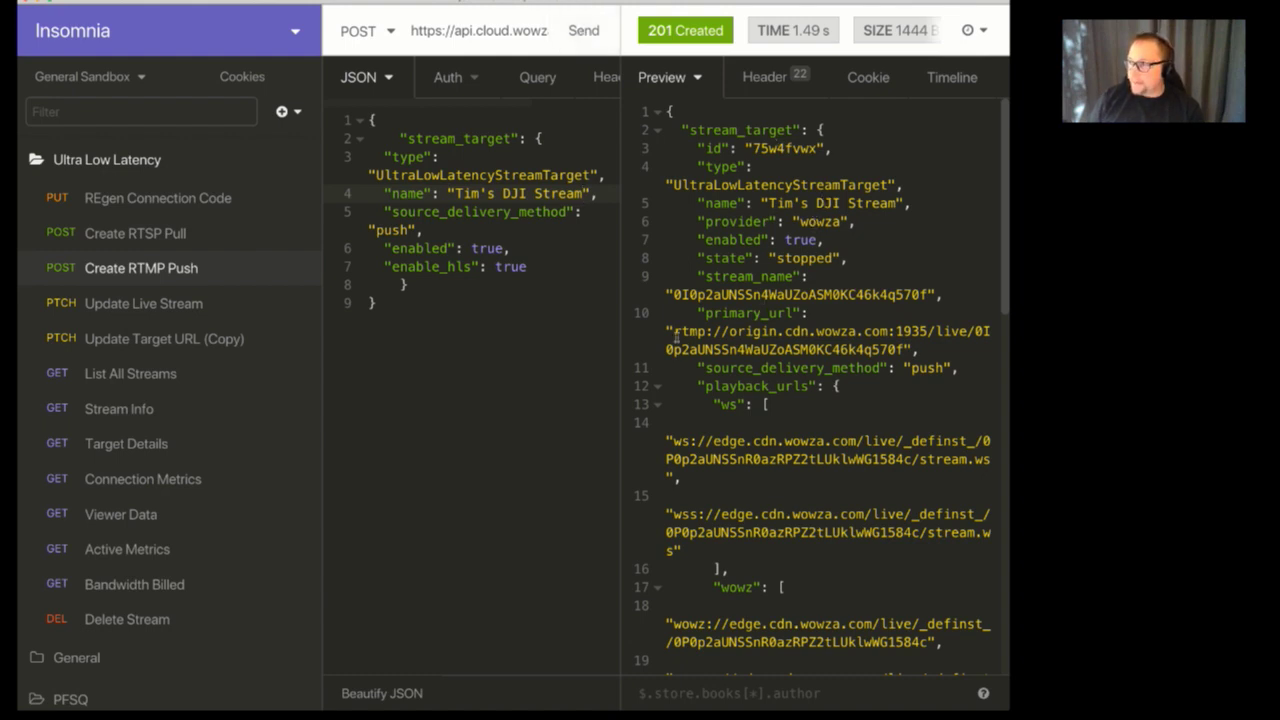
# Examine the primary RTMP URL and the HLS playback URL in the created stream target's response.
pyautogui.moveTo(673, 336); pyautogui.dragTo(907, 352)
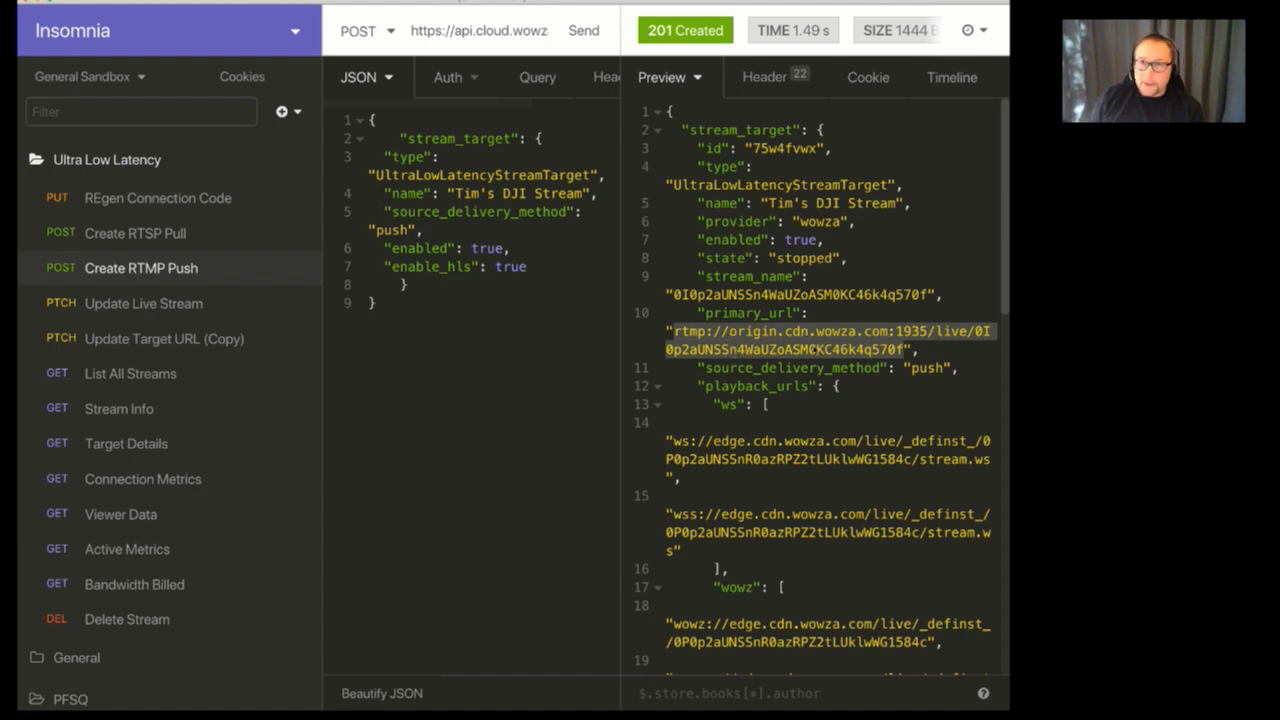
pyautogui.scroll(-5, 813, 349)
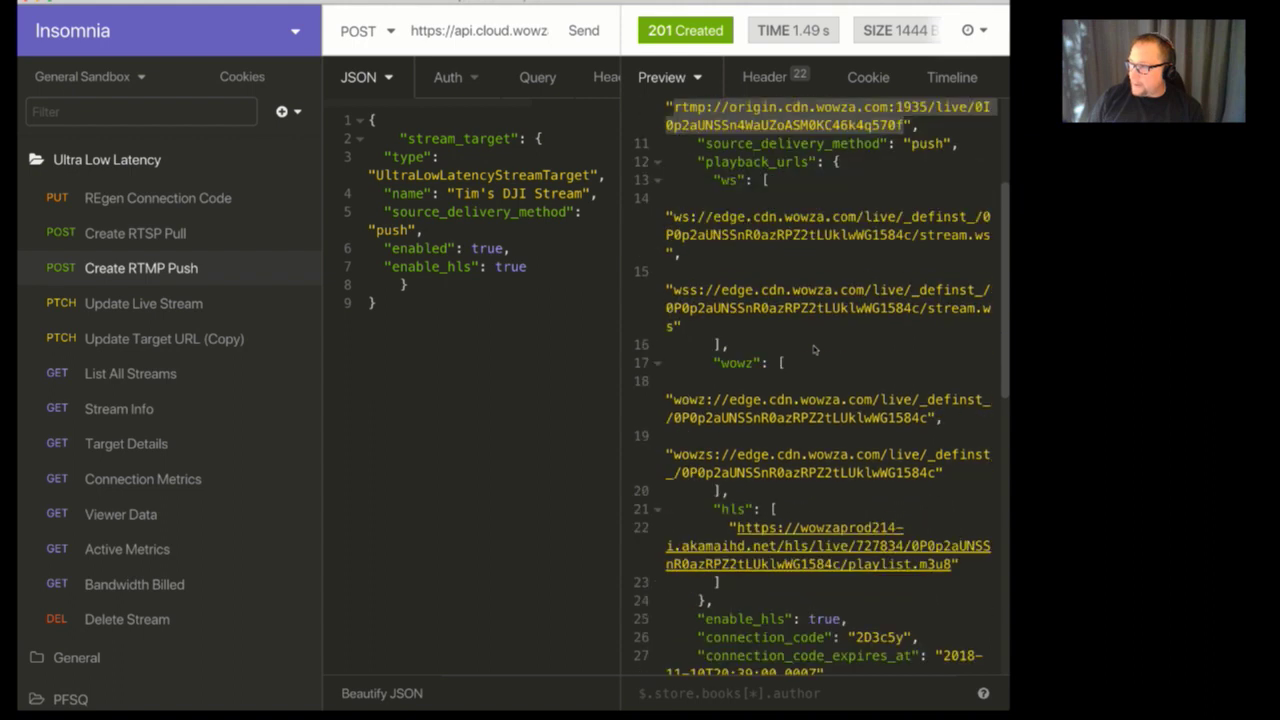
pyautogui.scroll(-1, 813, 380)
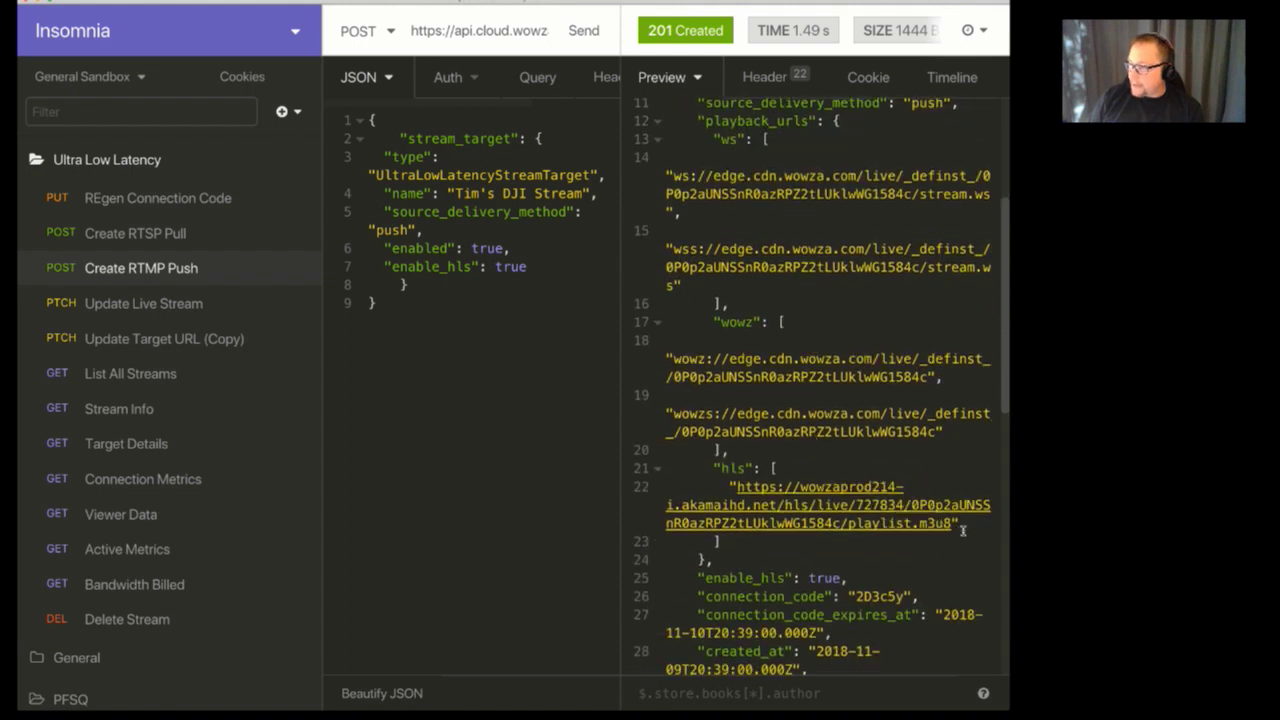
pyautogui.moveTo(963, 531); pyautogui.dragTo(735, 495)
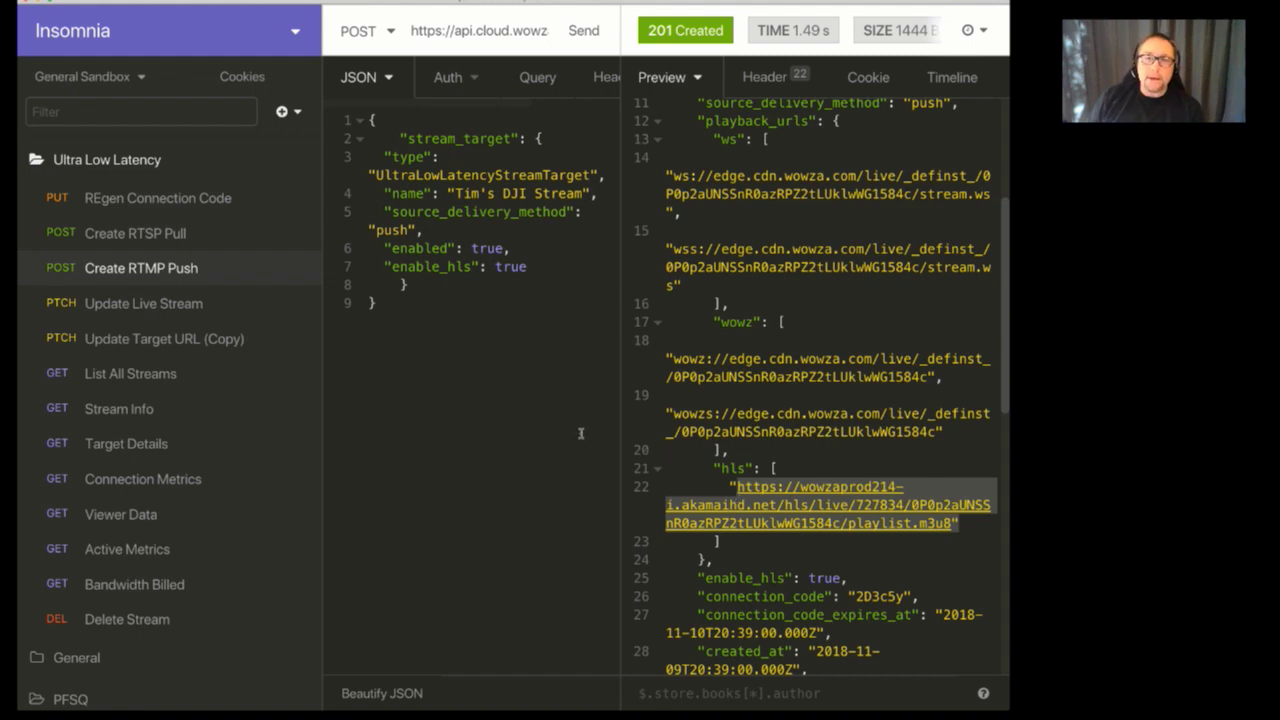
pyautogui.scroll(5, 715, 380)
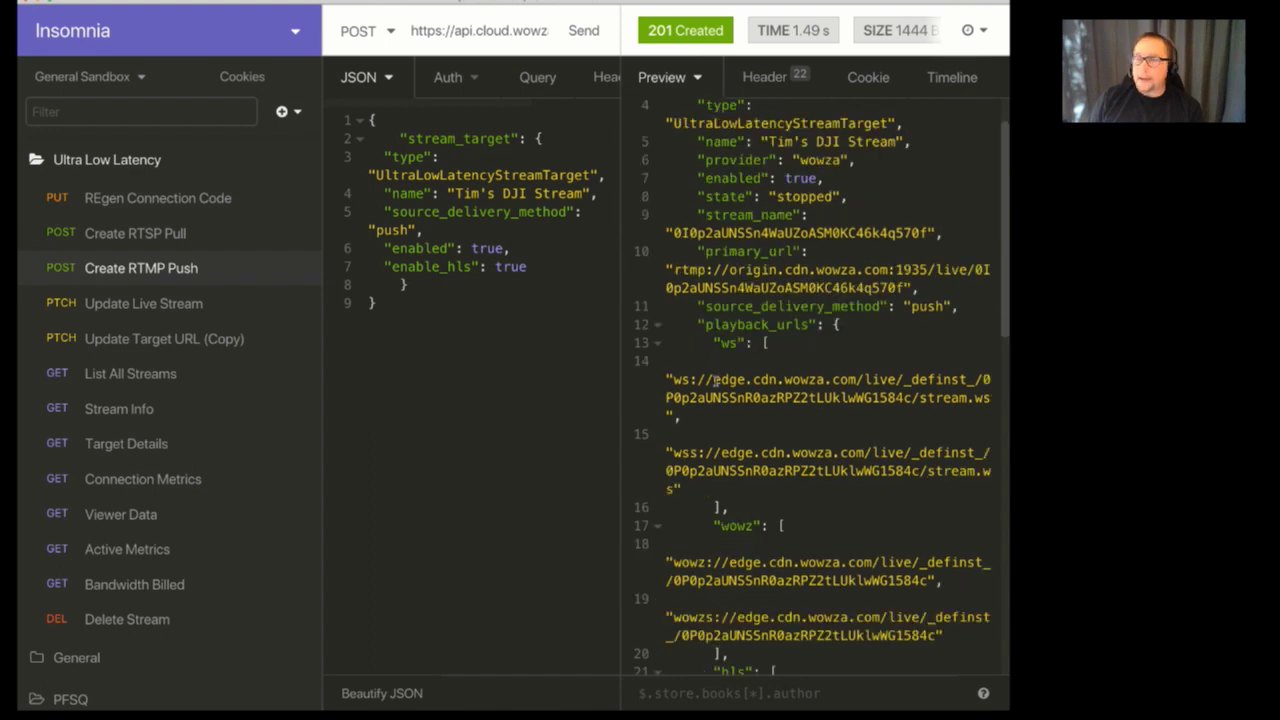
pyautogui.scroll(2, 715, 380)
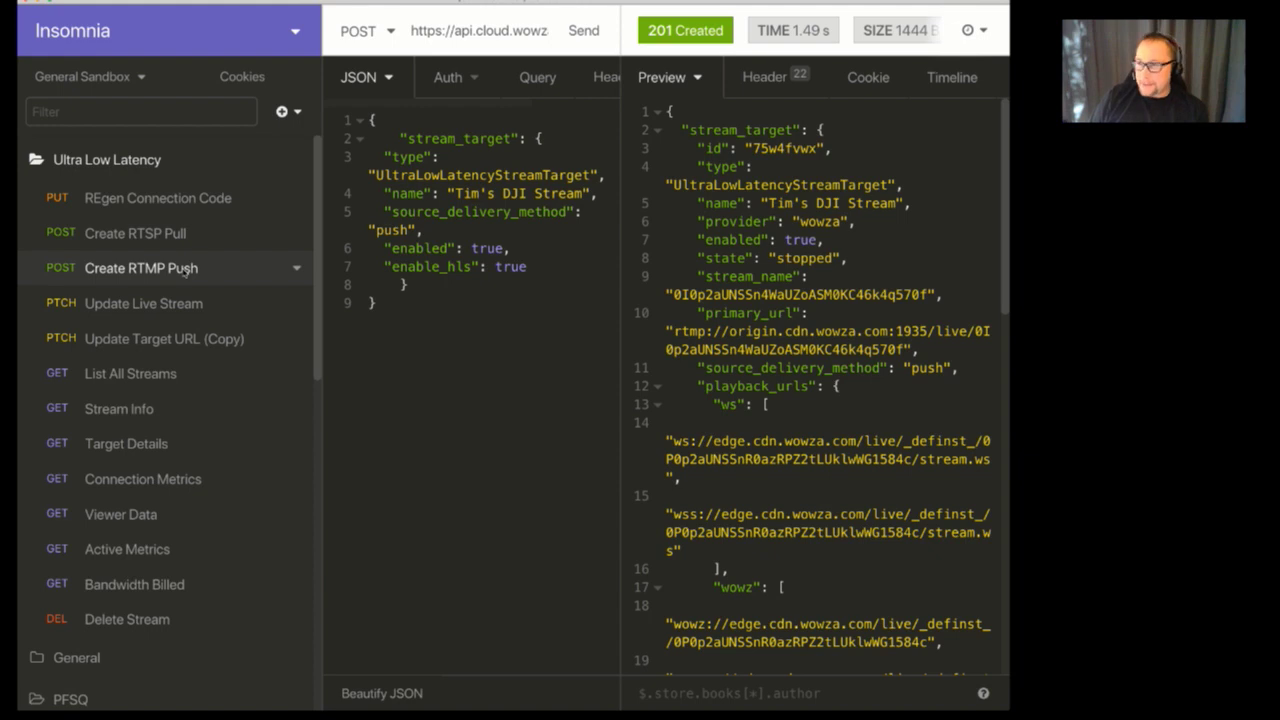
# Send the Stream Info request and examine the stream target name in its response.
pyautogui.click(119, 409)
pyautogui.click(579, 32)
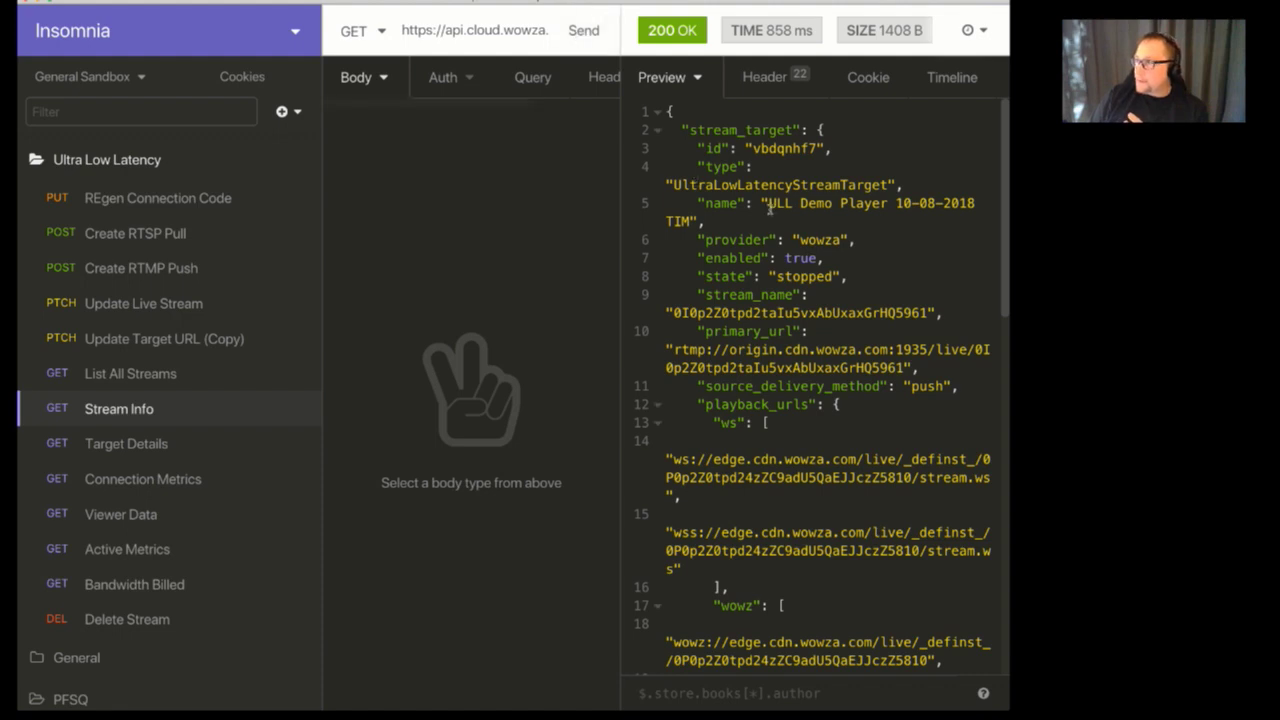
pyautogui.moveTo(769, 207); pyautogui.dragTo(688, 222)
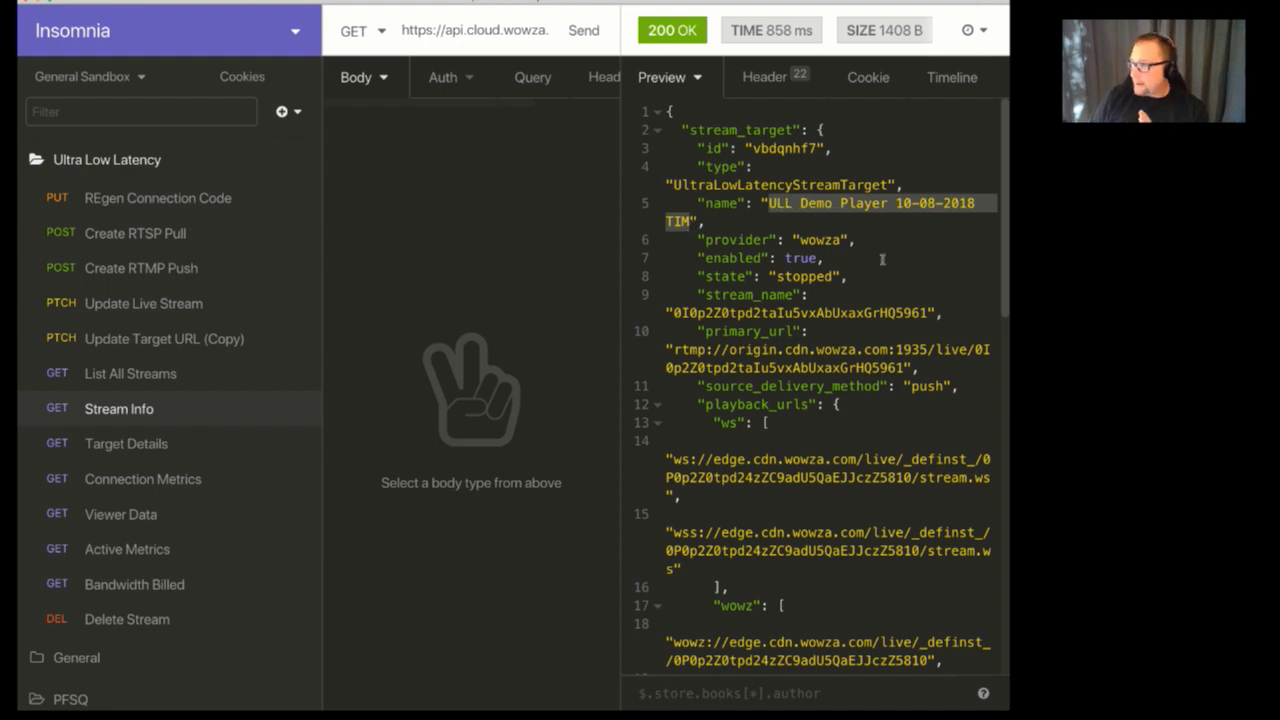
# Copy the full primary RTMP URL from the Stream Info response.
pyautogui.click(849, 331)
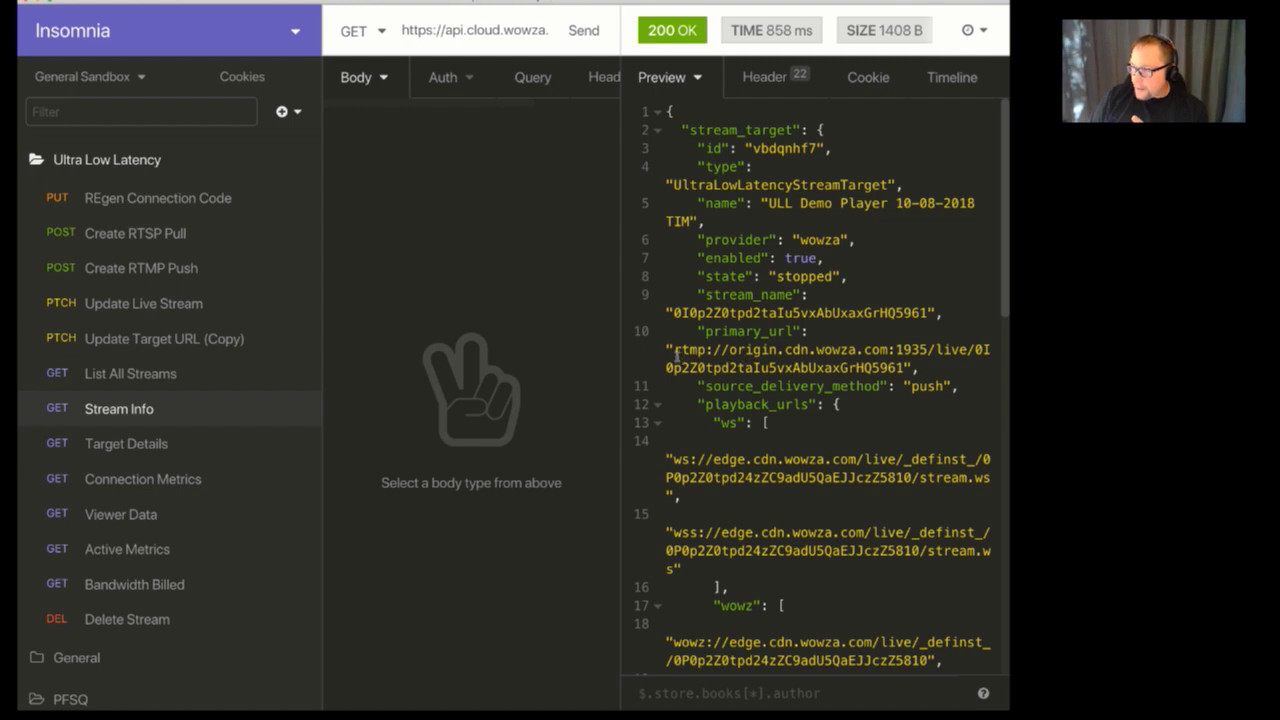
pyautogui.moveTo(674, 352); pyautogui.dragTo(906, 368)
pyautogui.press('super+c')
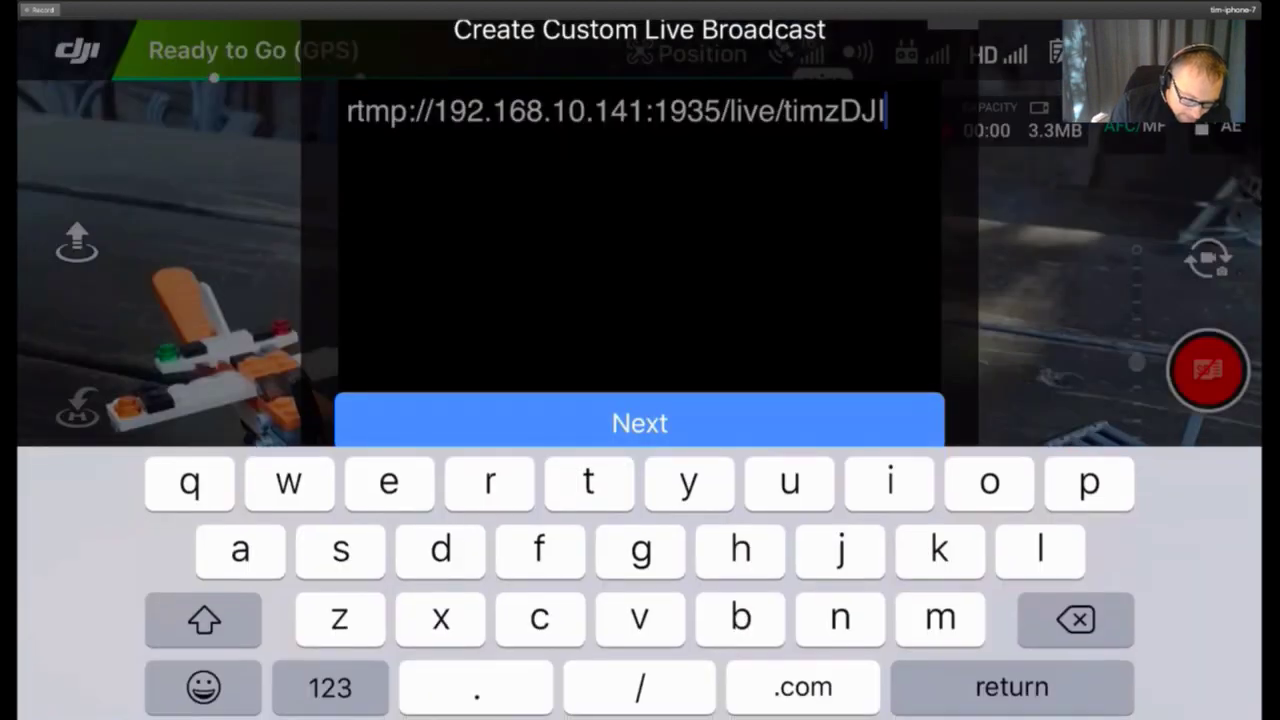
# In the DJI app, replace the custom live broadcast address with the copied primary RTMP URL and start the broadcast.
pyautogui.click(890, 188)
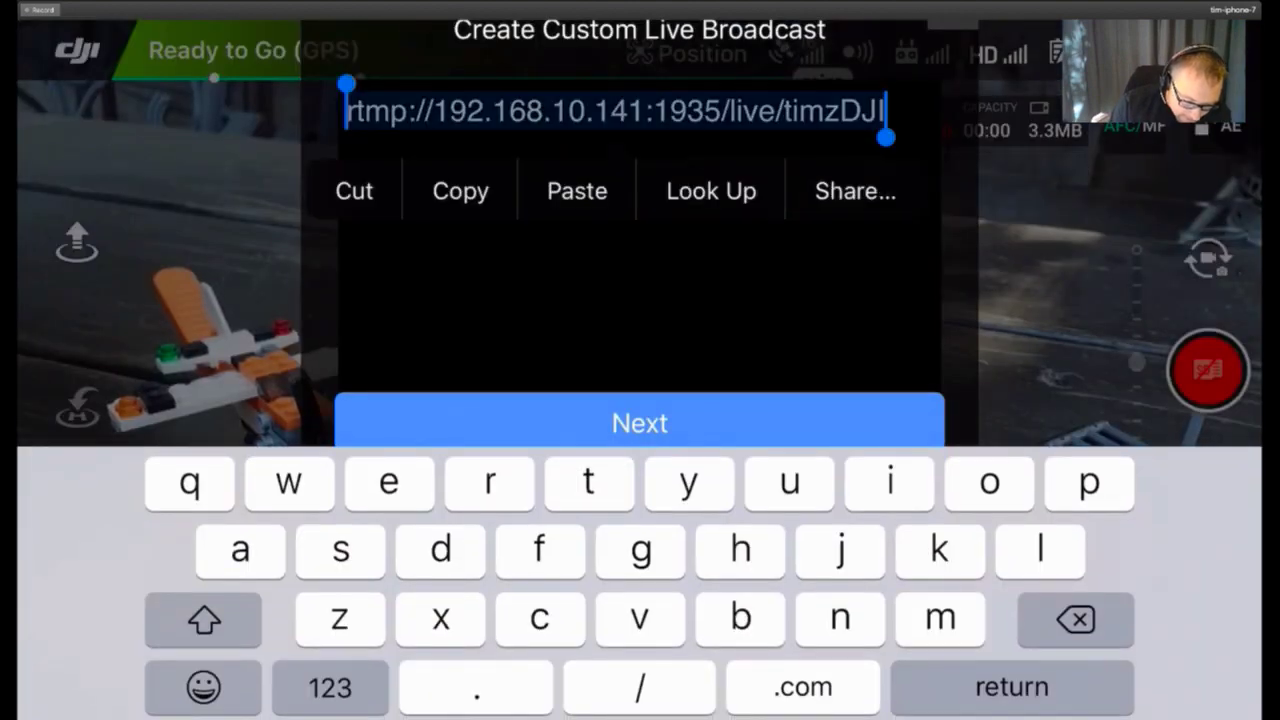
pyautogui.press('BackSpace')
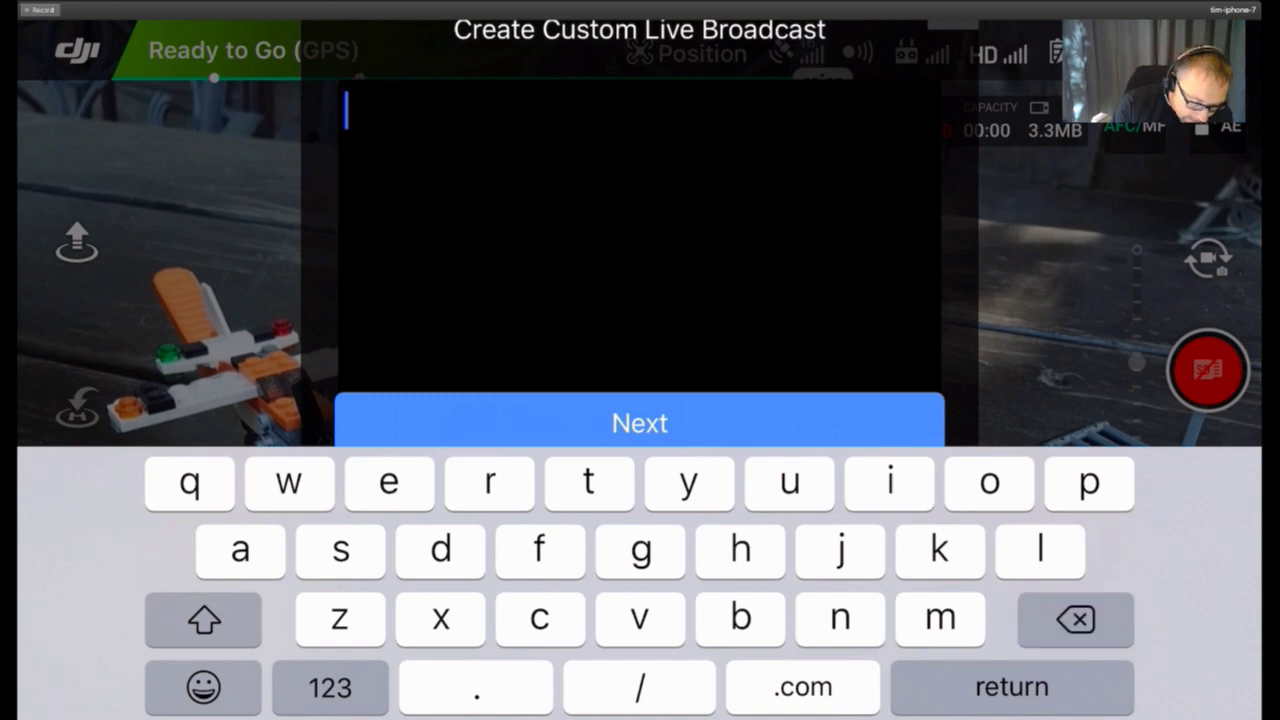
pyautogui.click(346, 110)
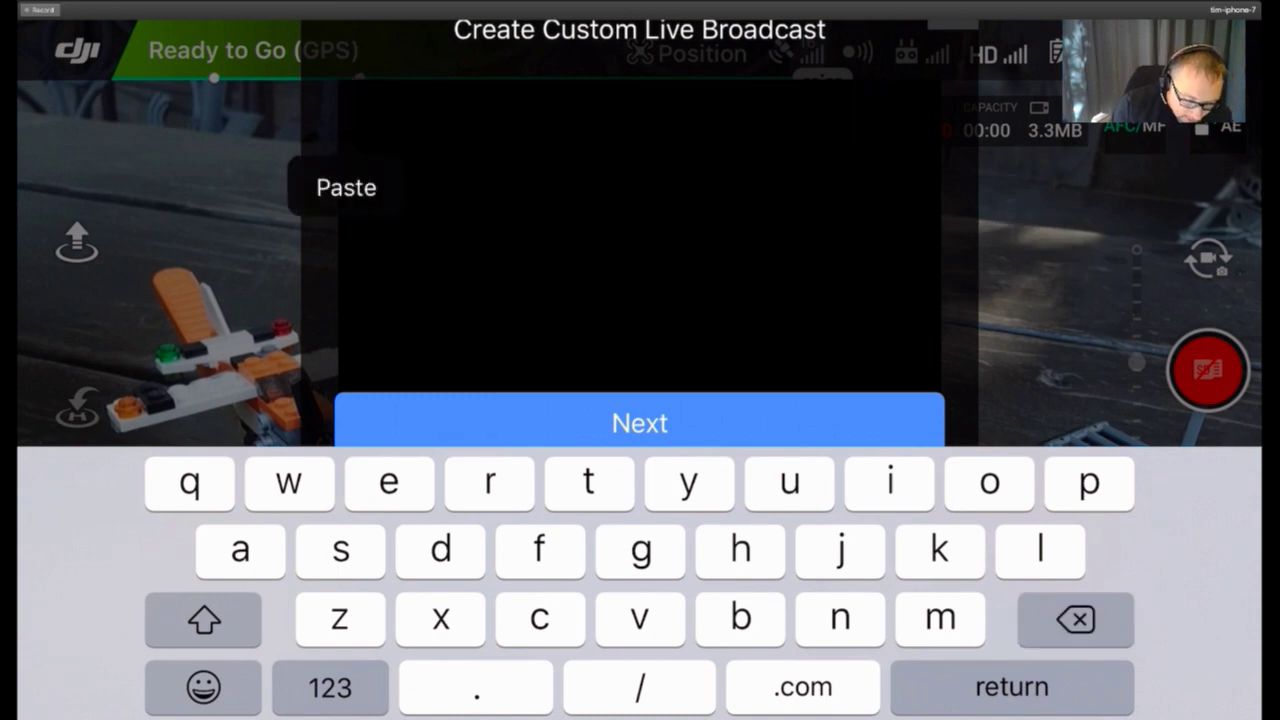
pyautogui.click(346, 188)
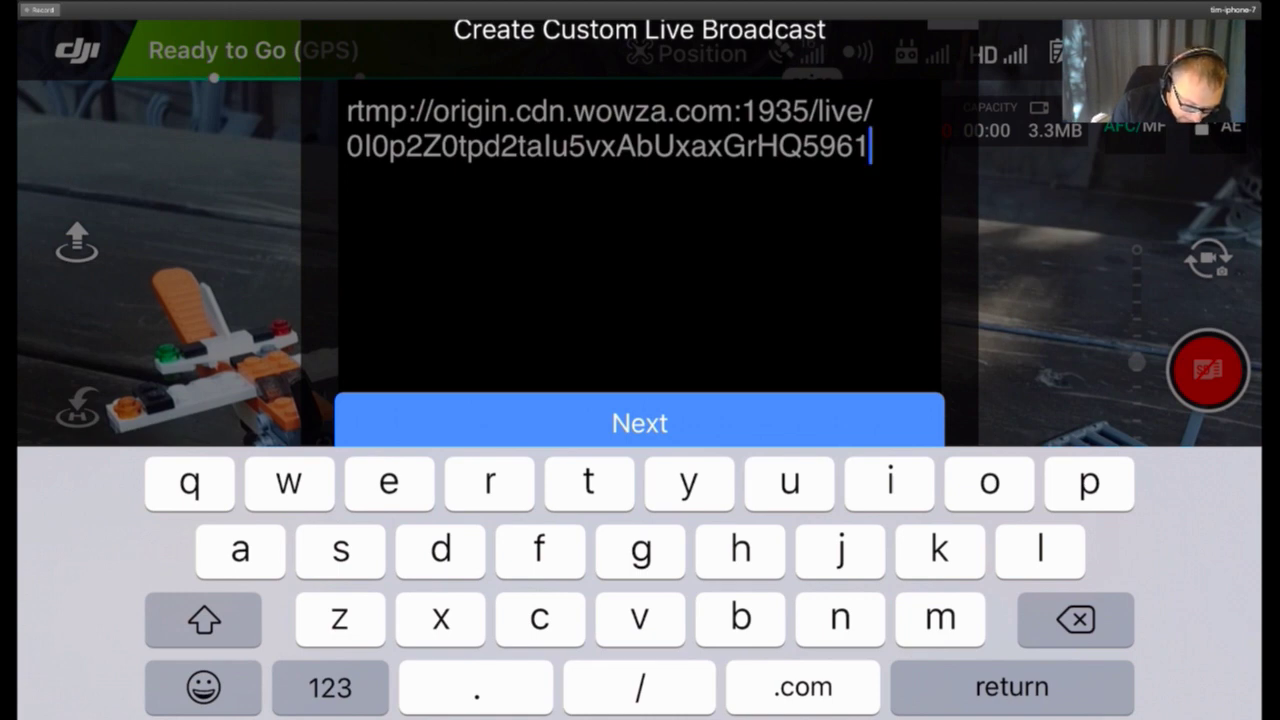
pyautogui.click(870, 147)
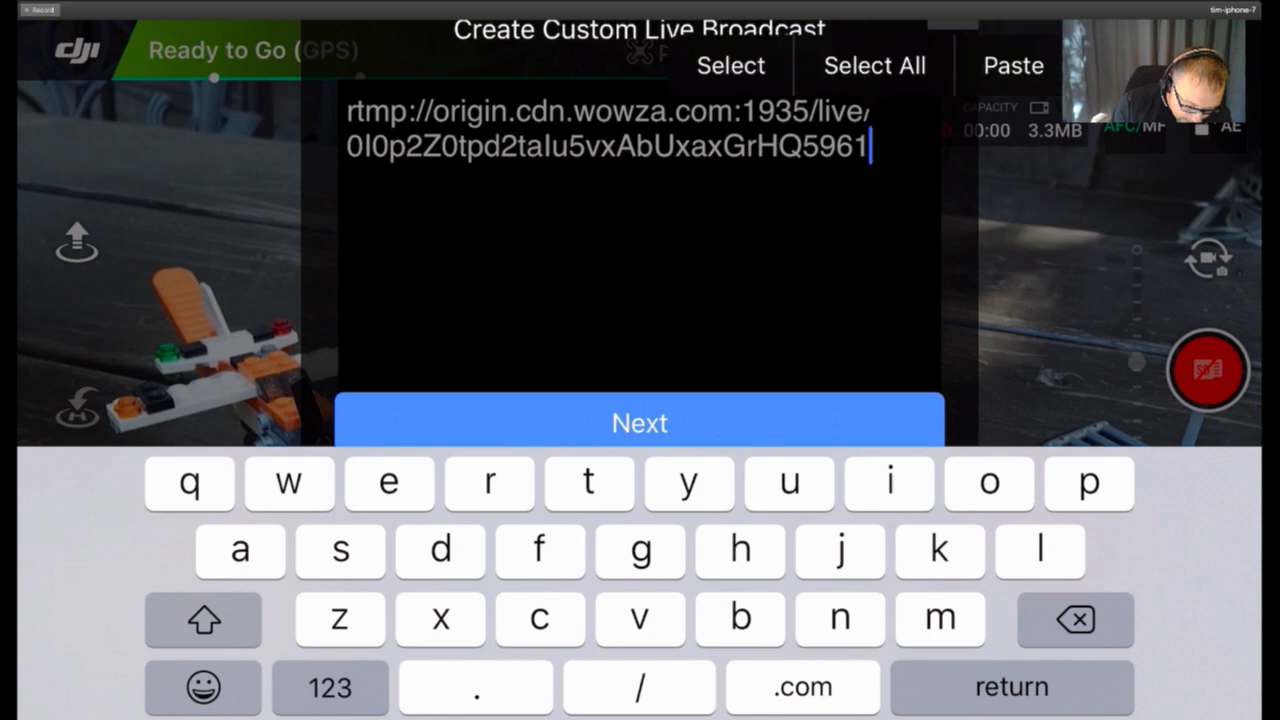
pyautogui.click(640, 423)
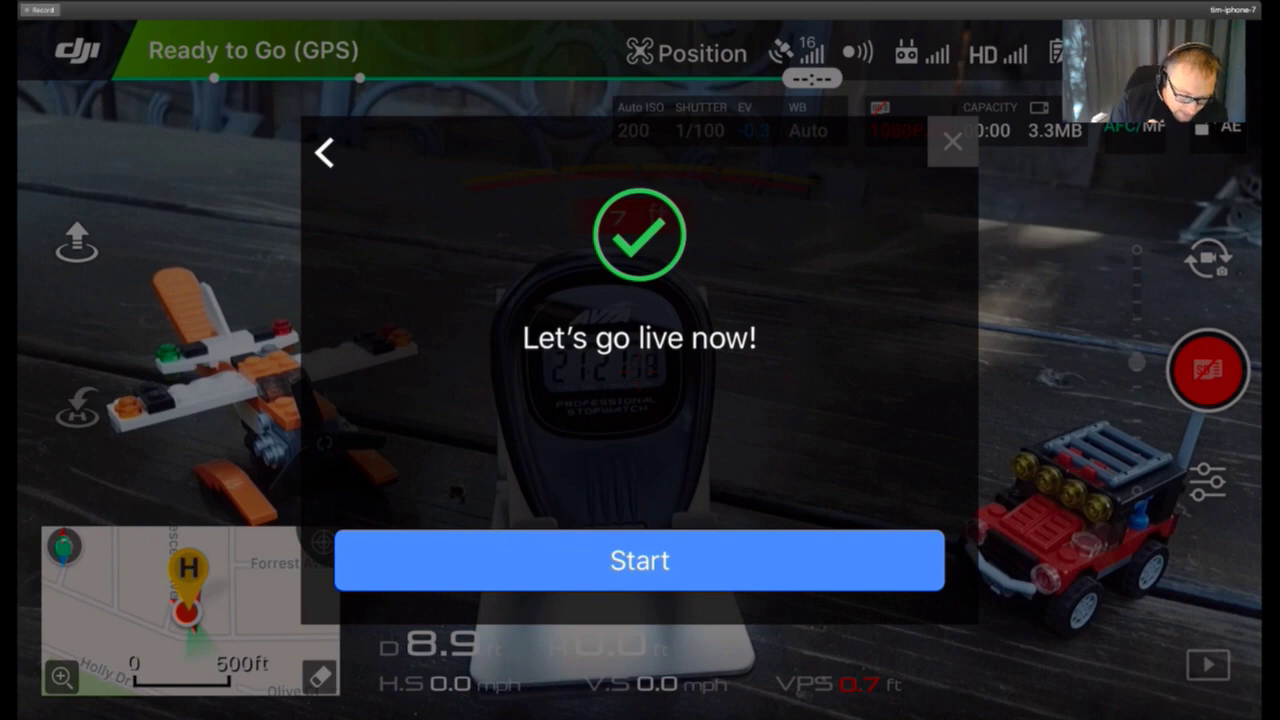
pyautogui.click(640, 560)
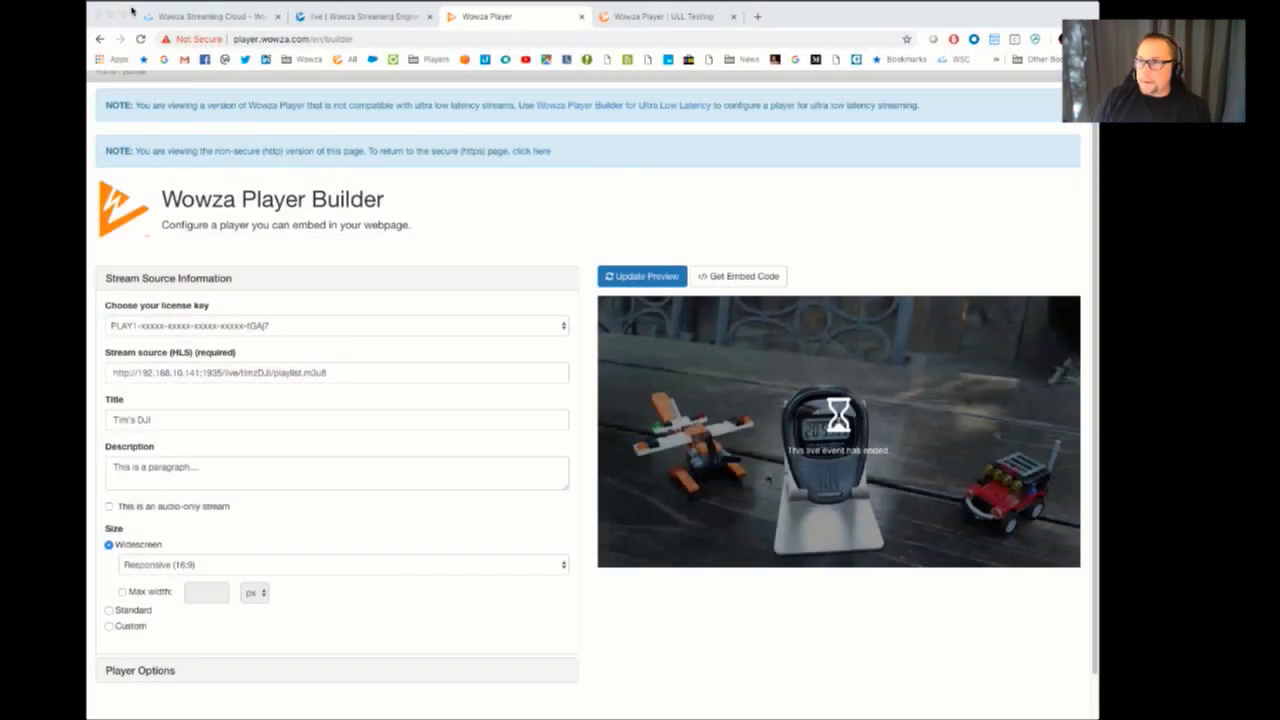
# Switch to the browser and reload the Wowza Player ULL Testing page.
pyautogui.click(131, 10)
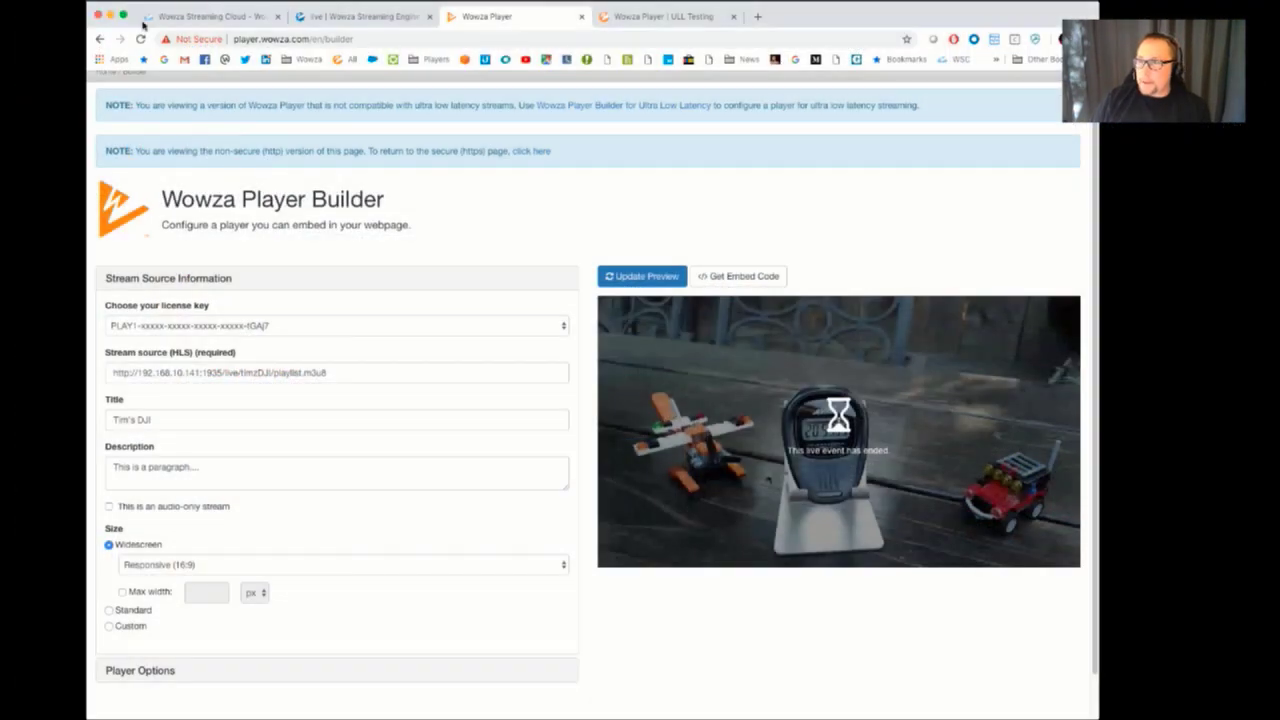
pyautogui.click(646, 17)
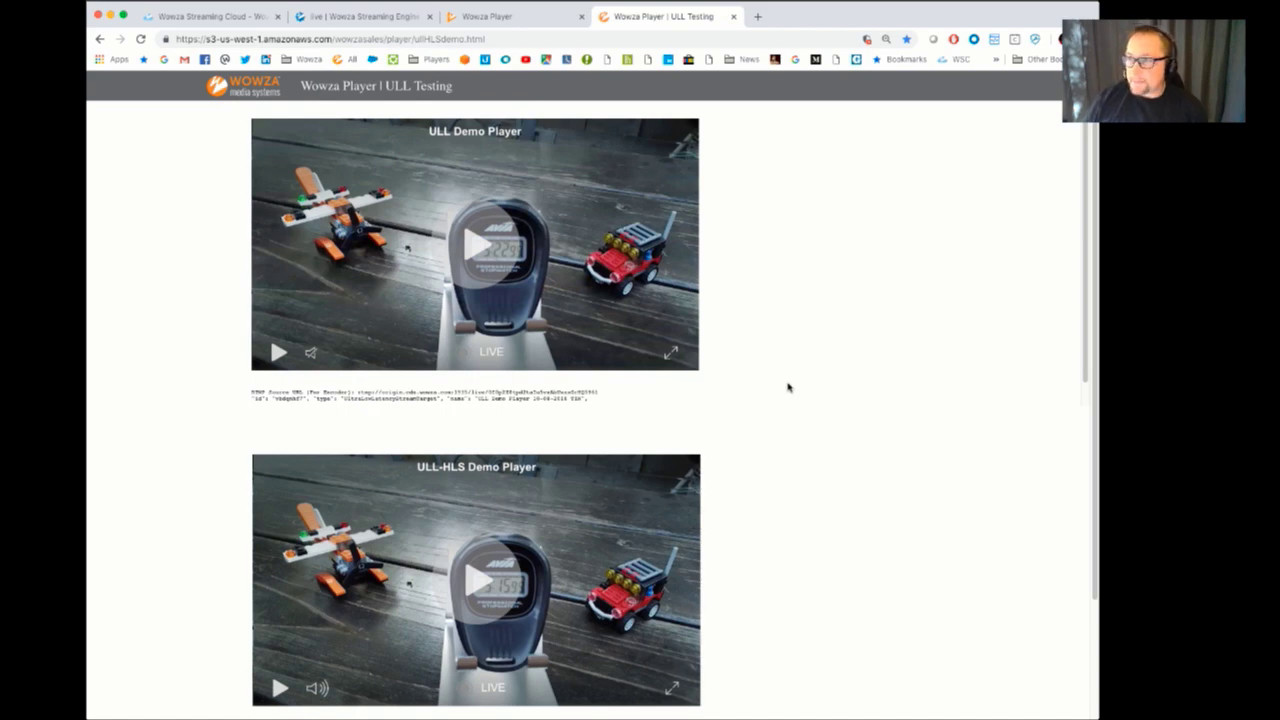
pyautogui.click(140, 38)
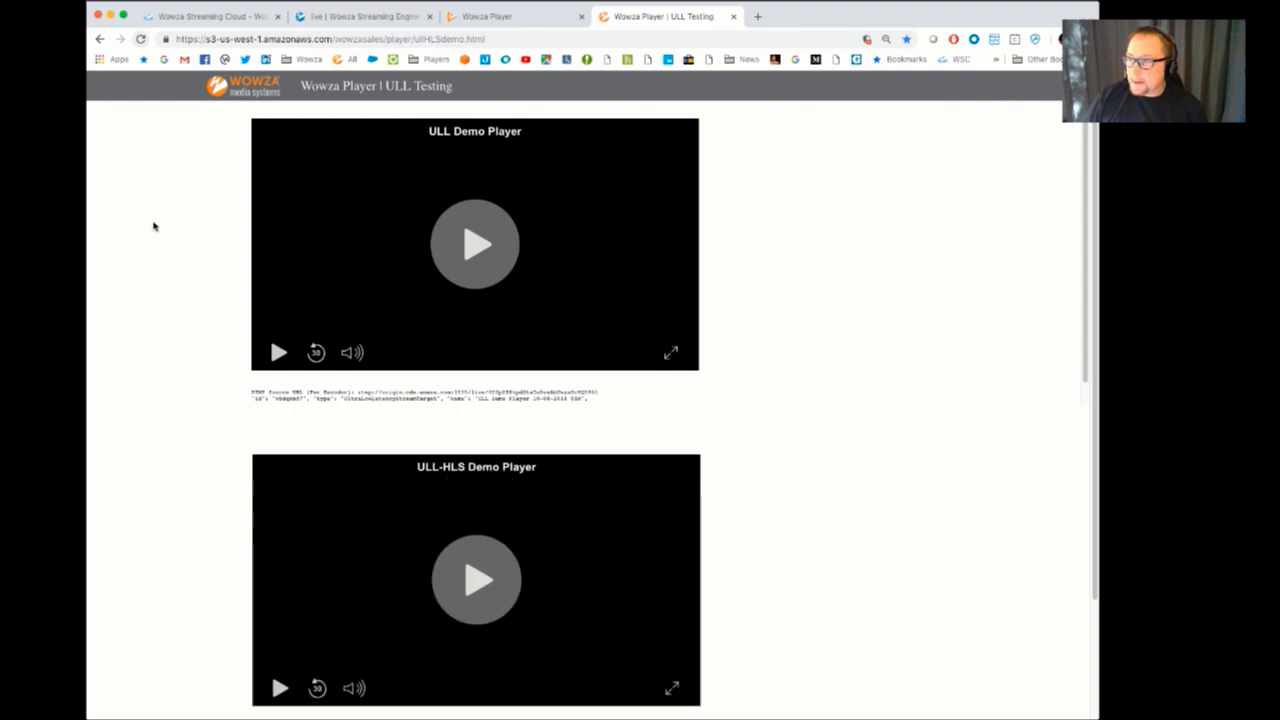
# Start playback in the ULL Demo Player and the ULL-HLS Demo Player, muting the ULL-HLS one.
pyautogui.click(457, 257)
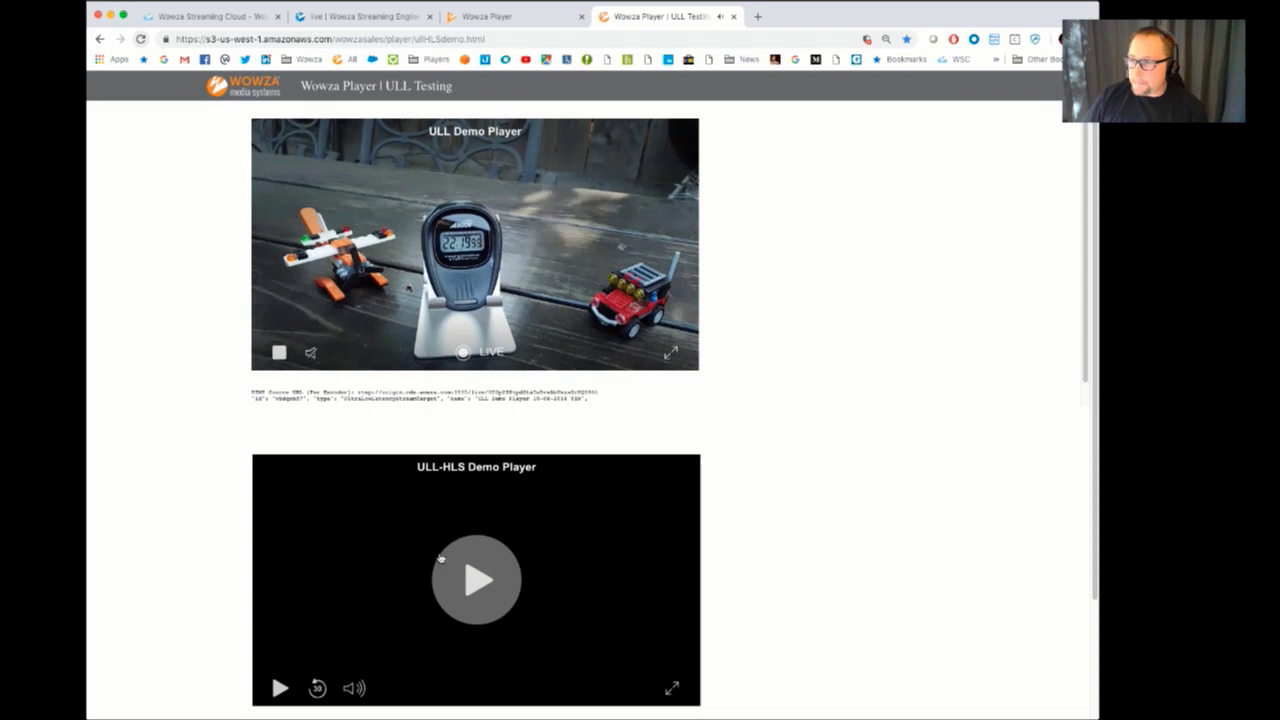
pyautogui.click(476, 580)
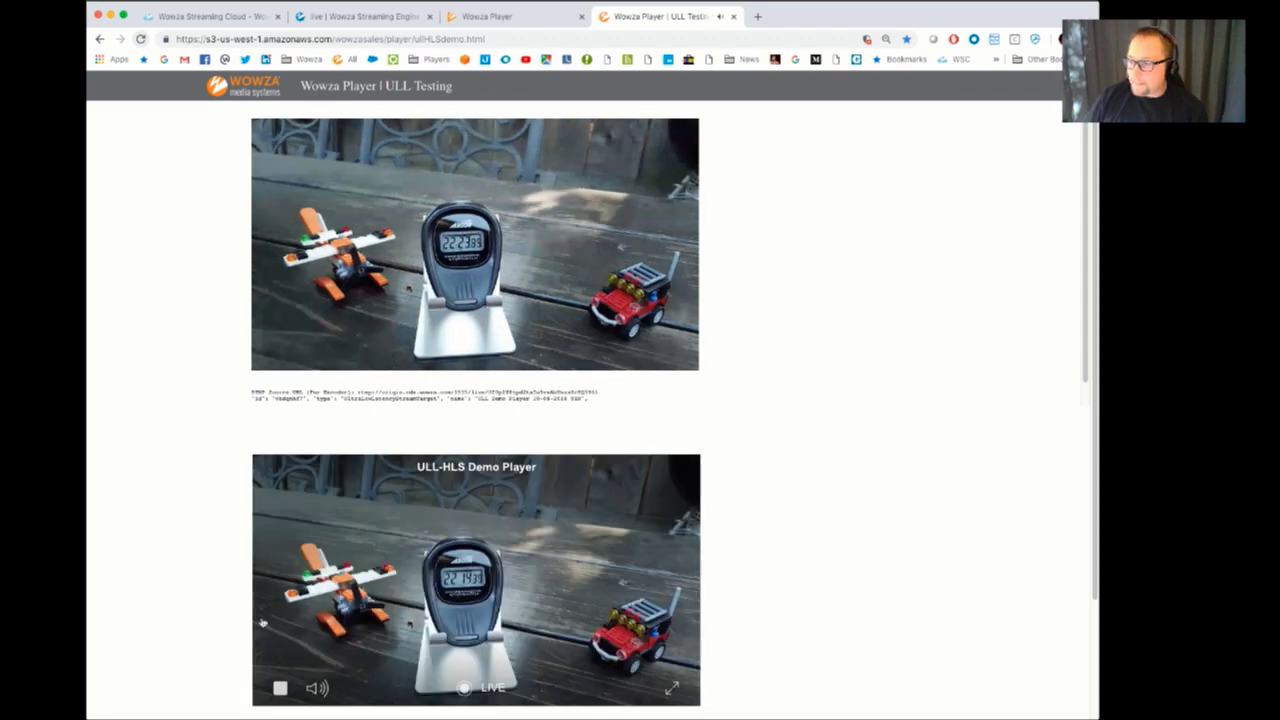
pyautogui.click(317, 688)
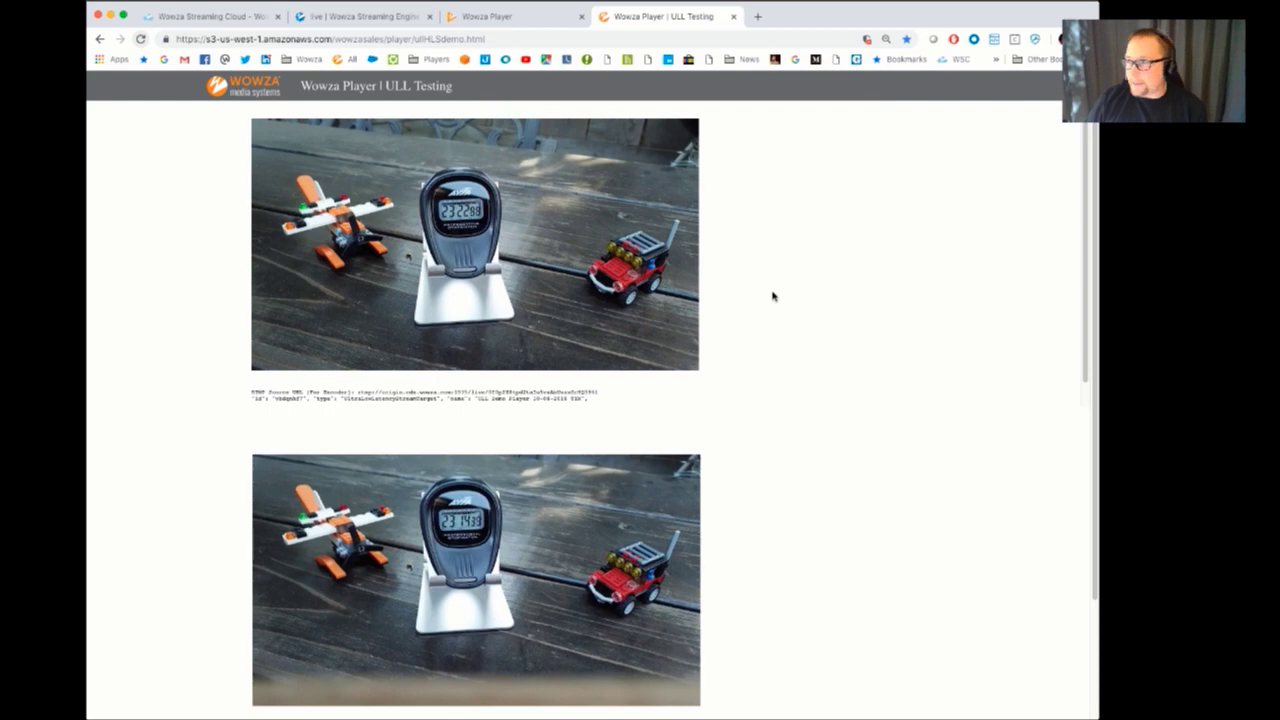
# Switch to the DJI app and open the status of the running live broadcast.
pyautogui.moveTo(600, 320)
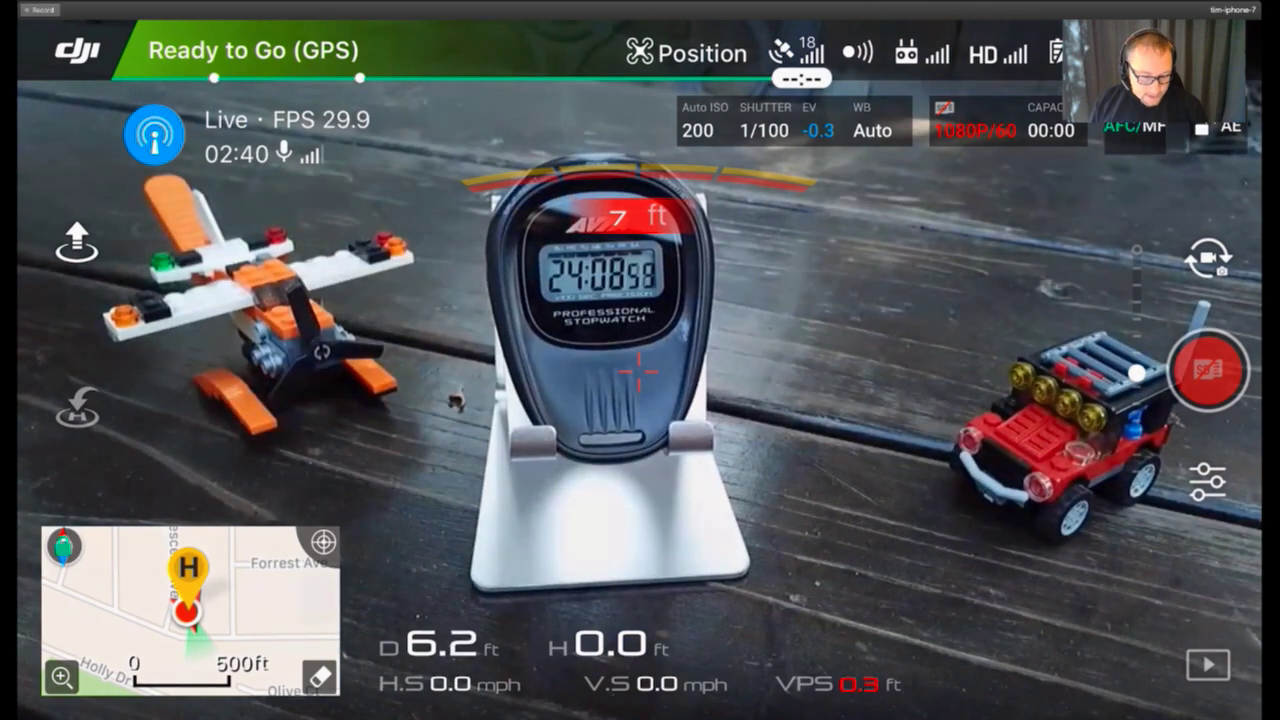
pyautogui.click(155, 135)
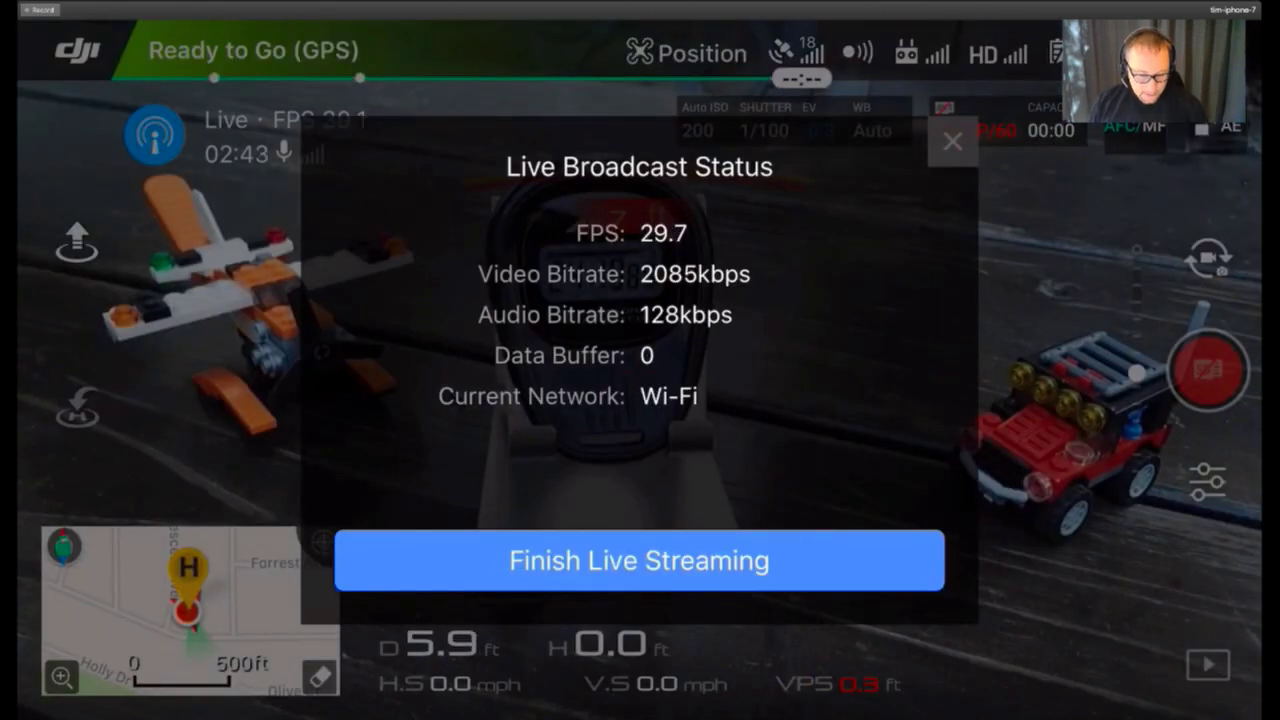